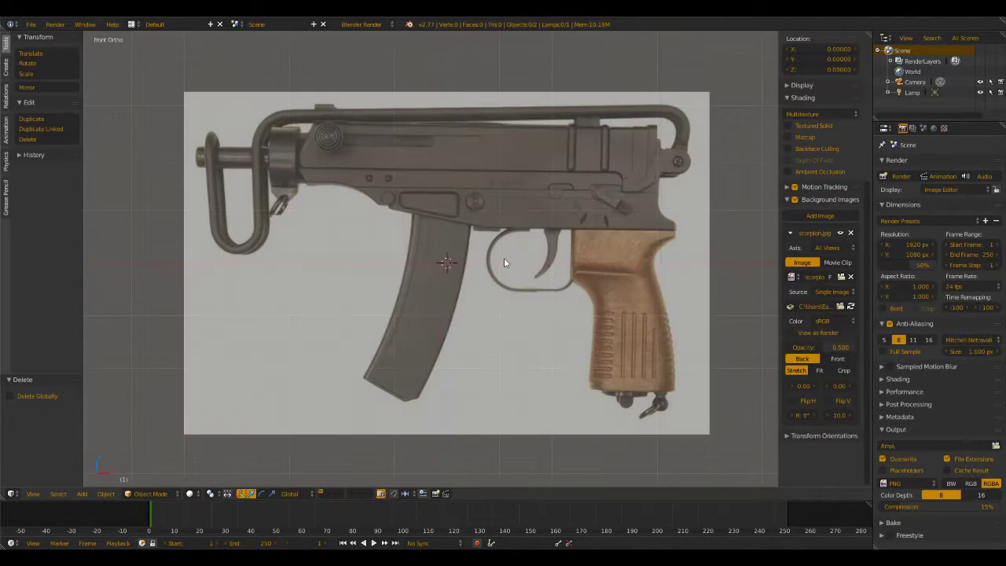
# Add a cube, show it in wireframe, and move it over the lower part of the wooden grip
pyautogui.keyDown('shift'); pyautogui.moveTo(608, 238); pyautogui.dragTo(567, 224, button='middle'); pyautogui.keyUp('shift')
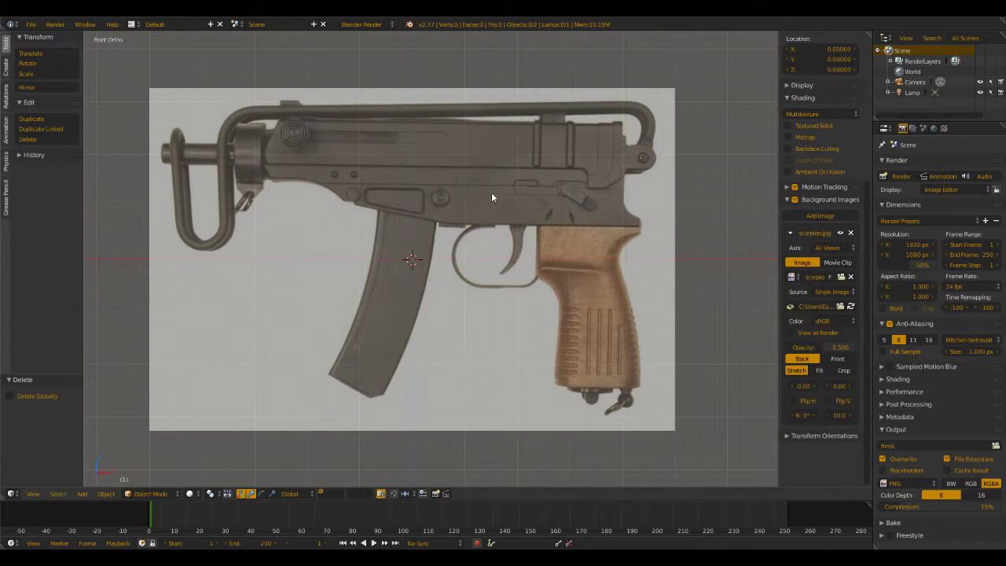
pyautogui.keyDown('shift'); pyautogui.moveTo(491, 198); pyautogui.dragTo(489, 225, button='middle'); pyautogui.keyUp('shift')
pyautogui.hotkey('shift', 'a')
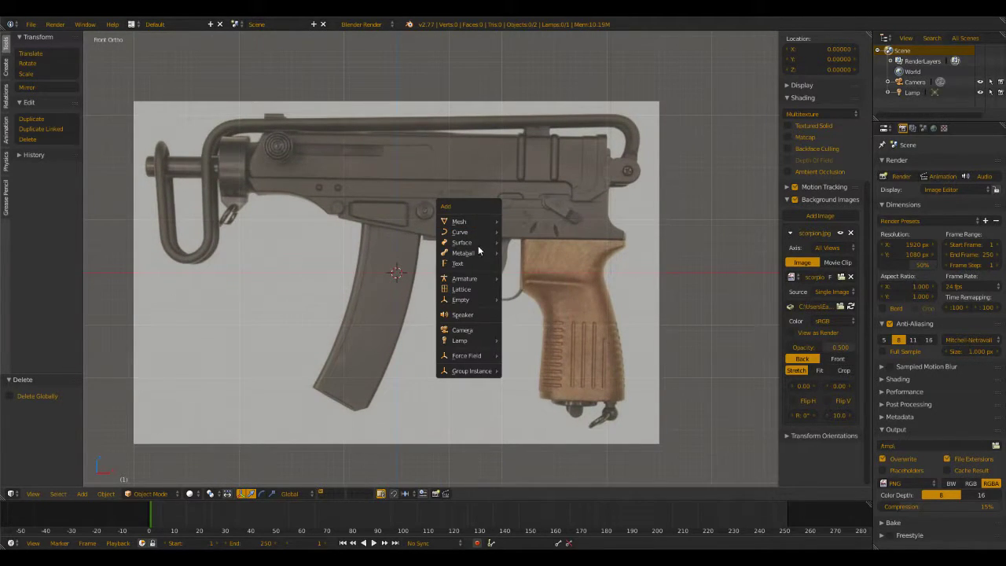
pyautogui.moveTo(473, 223)
pyautogui.click(536, 233)
pyautogui.press('z')
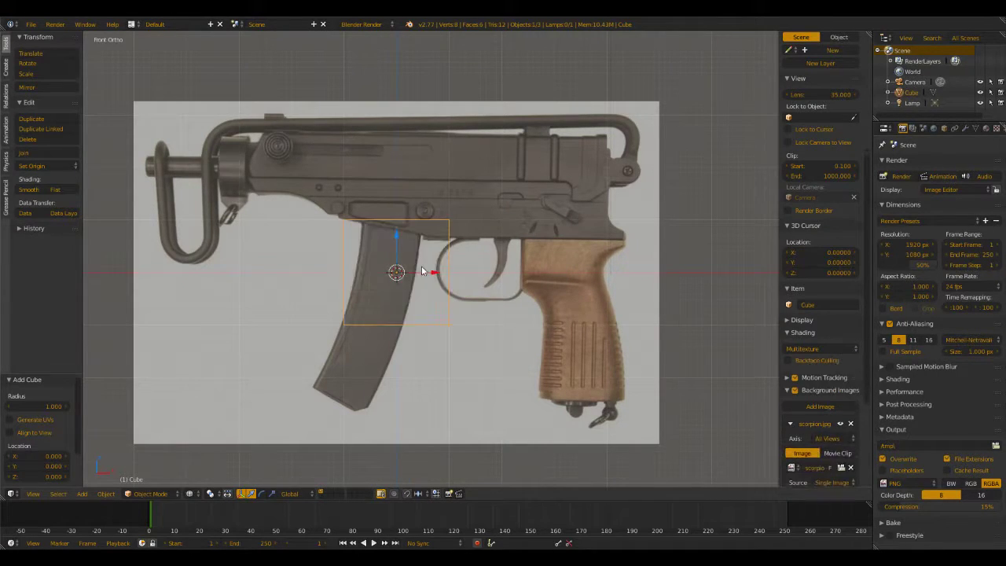
pyautogui.press('g')
pyautogui.click(591, 339)
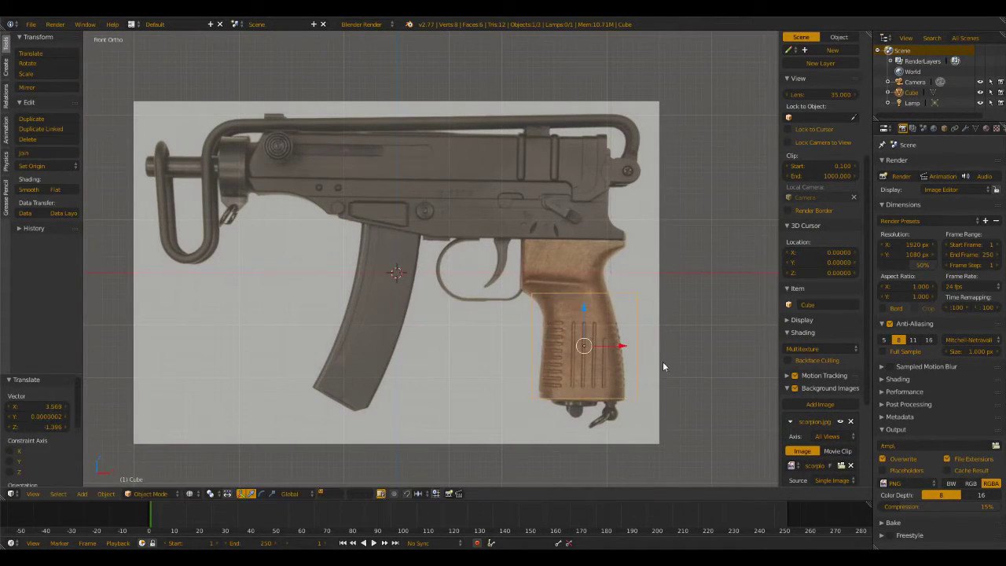
# Scale the cube down to roughly the grip's width and open its whole mesh for editing
pyautogui.scroll(4, 652, 359)
pyautogui.keyDown('shift'); pyautogui.moveTo(427, 242); pyautogui.dragTo(499, 287, button='middle'); pyautogui.keyUp('shift')
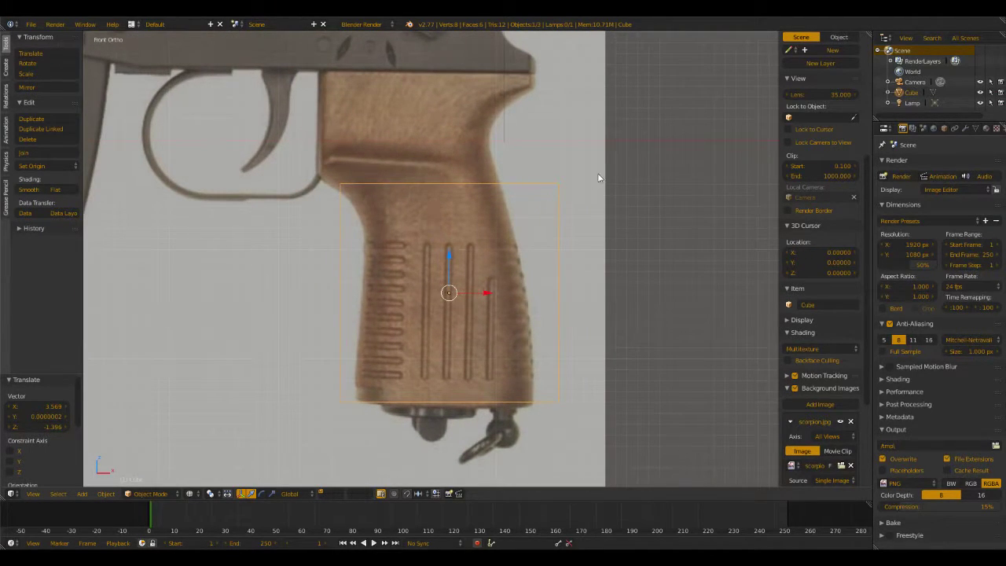
pyautogui.press('s')
pyautogui.click(572, 198)
pyautogui.press('Tab')
pyautogui.press('a')
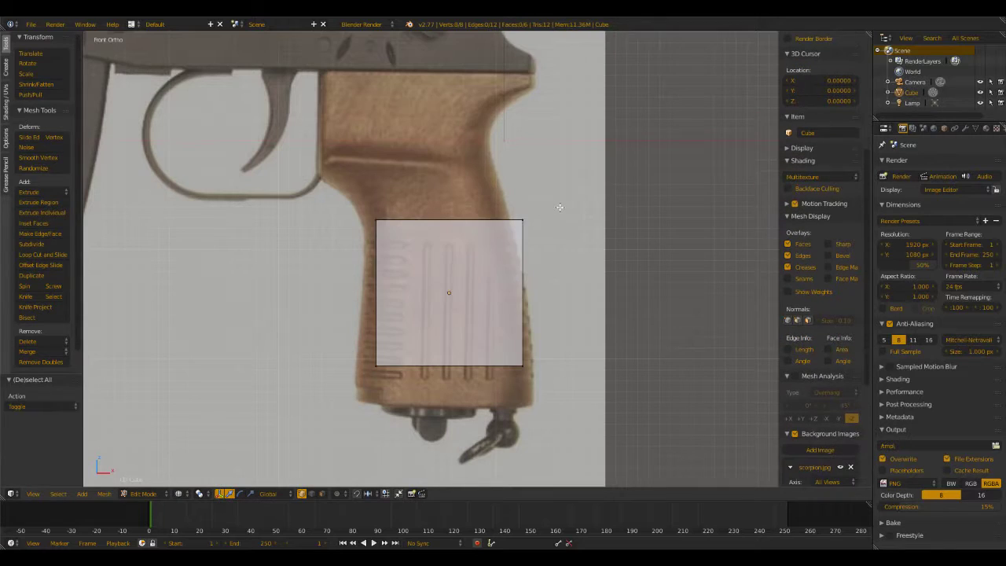
pyautogui.press('a')
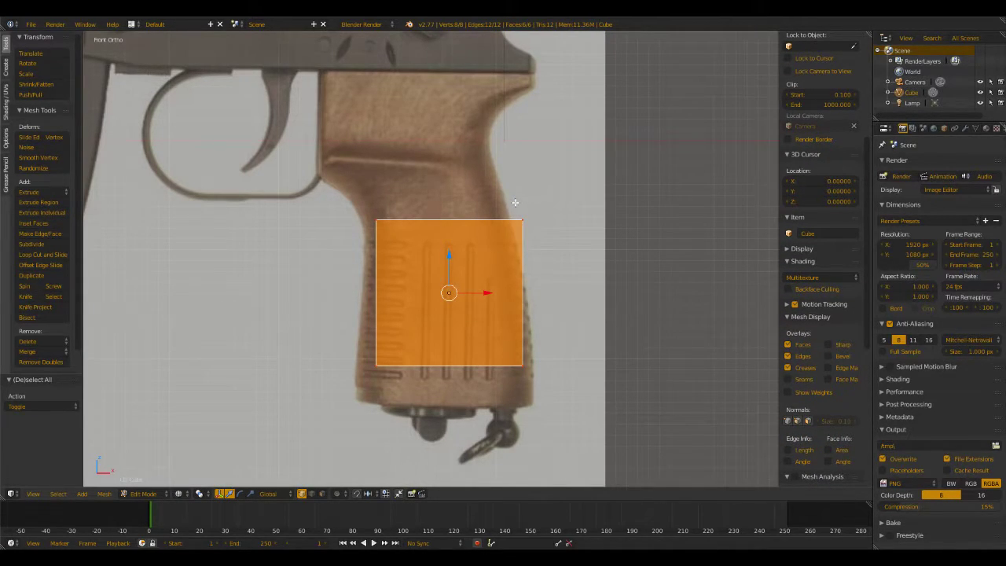
# Move the whole mesh down so that it covers the ribbed lower section of the grip
pyautogui.press('g')
pyautogui.click(506, 238)
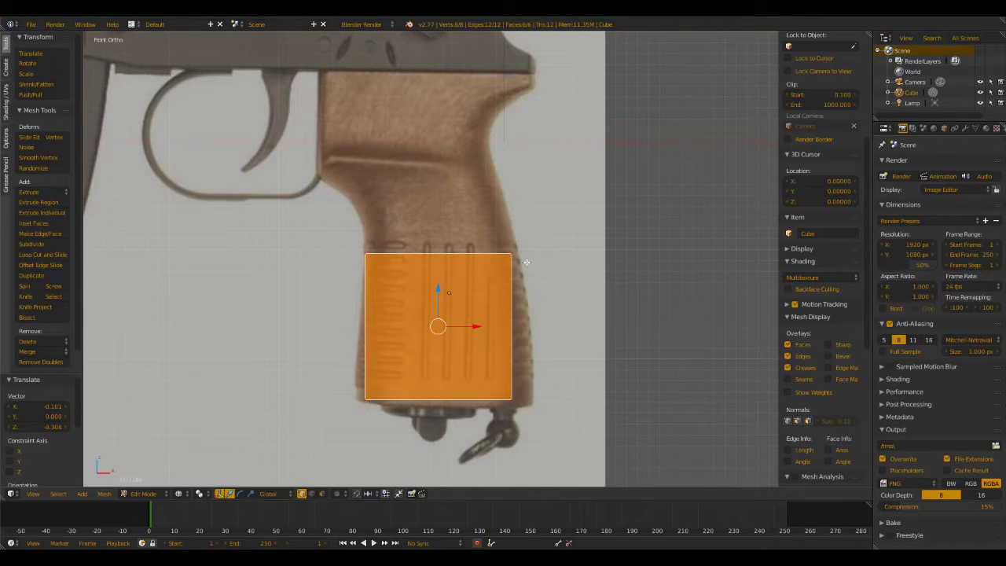
pyautogui.press('g')
pyautogui.click(512, 262)
pyautogui.press('g')
pyautogui.click(551, 259)
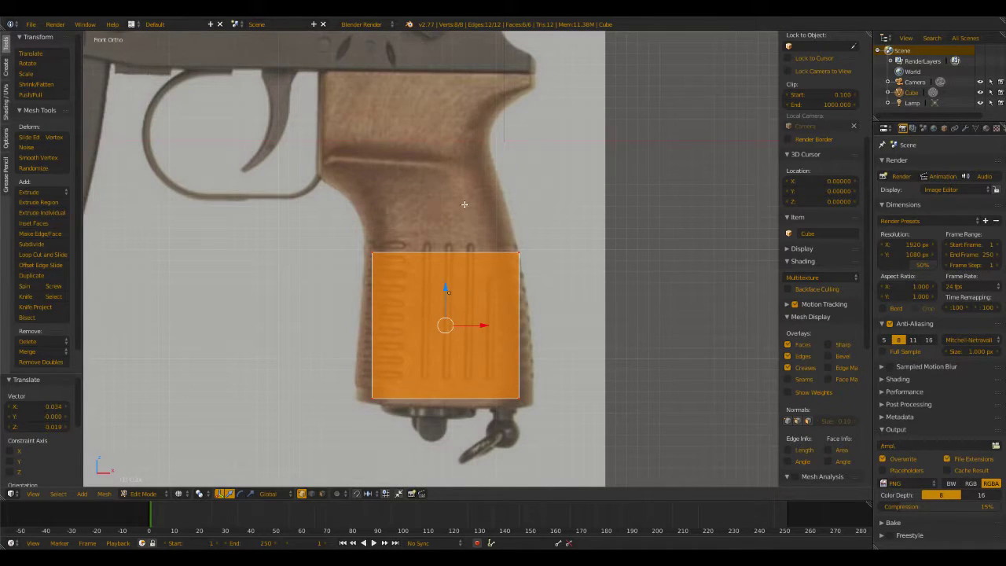
# Enlarge the whole mesh by about 1.18 and shift it to line up with the grip's base
pyautogui.keyDown('shift'); pyautogui.moveTo(463, 203); pyautogui.dragTo(448, 196, button='middle'); pyautogui.keyUp('shift')
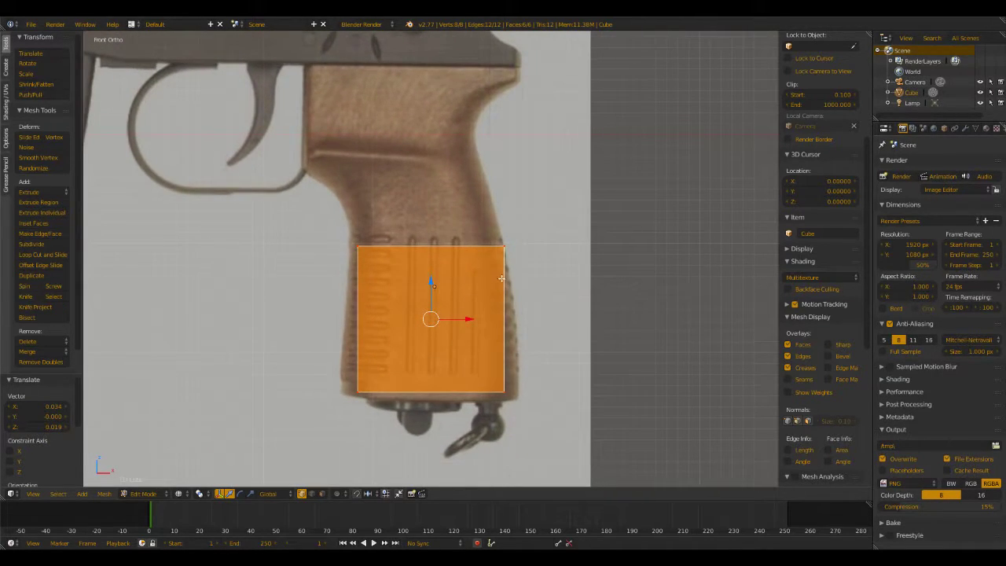
pyautogui.press('s')
pyautogui.click(519, 243)
pyautogui.press('g')
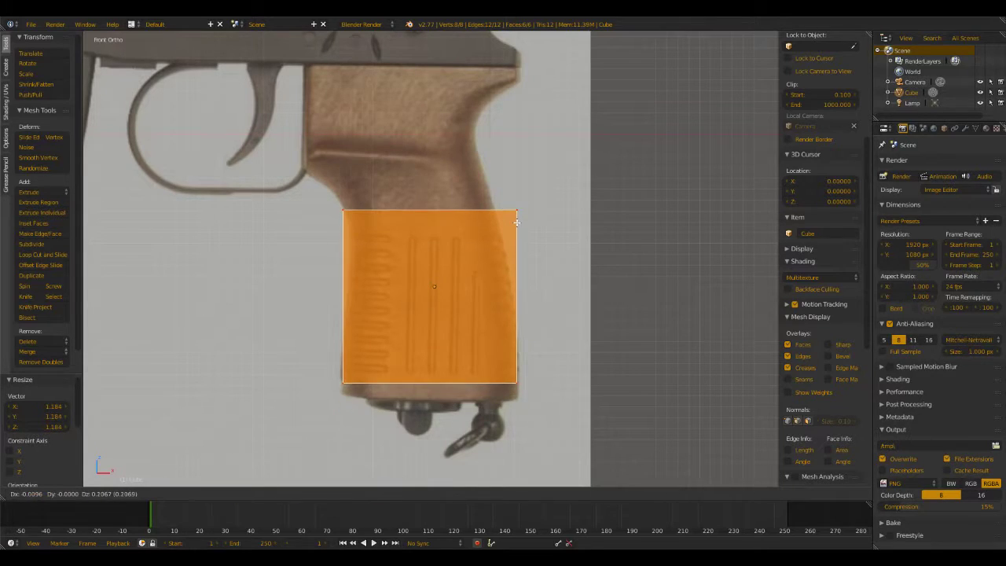
pyautogui.click(512, 224)
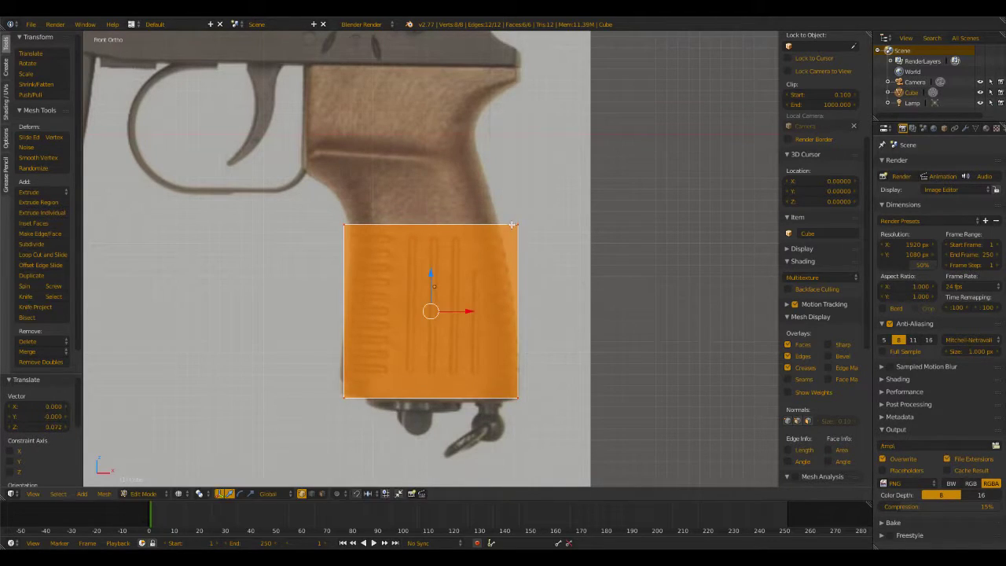
# Fine-tune the fit by scaling the mesh about 1.02 and nudging it to the grip's bottom corners
pyautogui.press('a')
pyautogui.press('a')
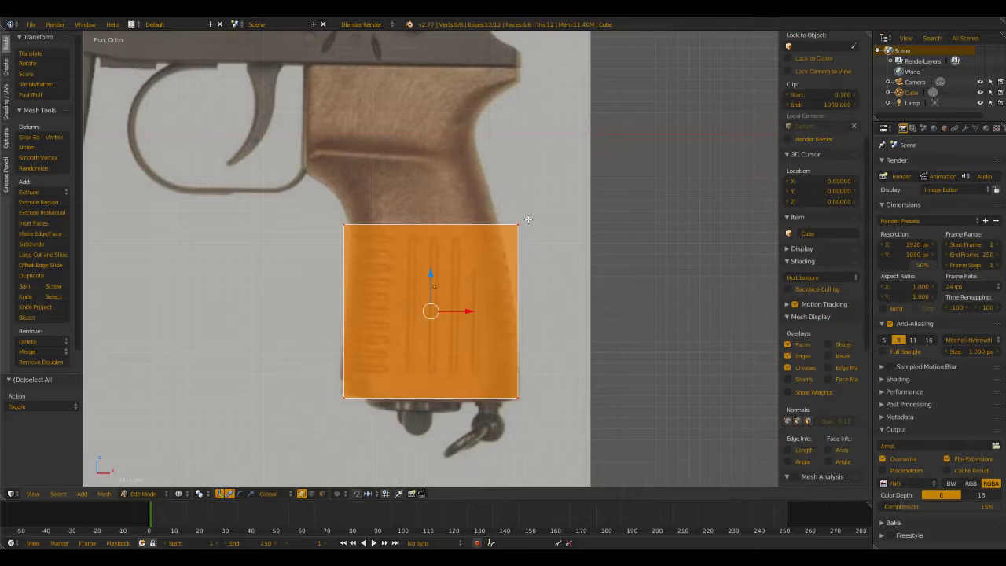
pyautogui.press('g')
pyautogui.click(520, 223)
pyautogui.press('s')
pyautogui.click(534, 208)
pyautogui.press('g')
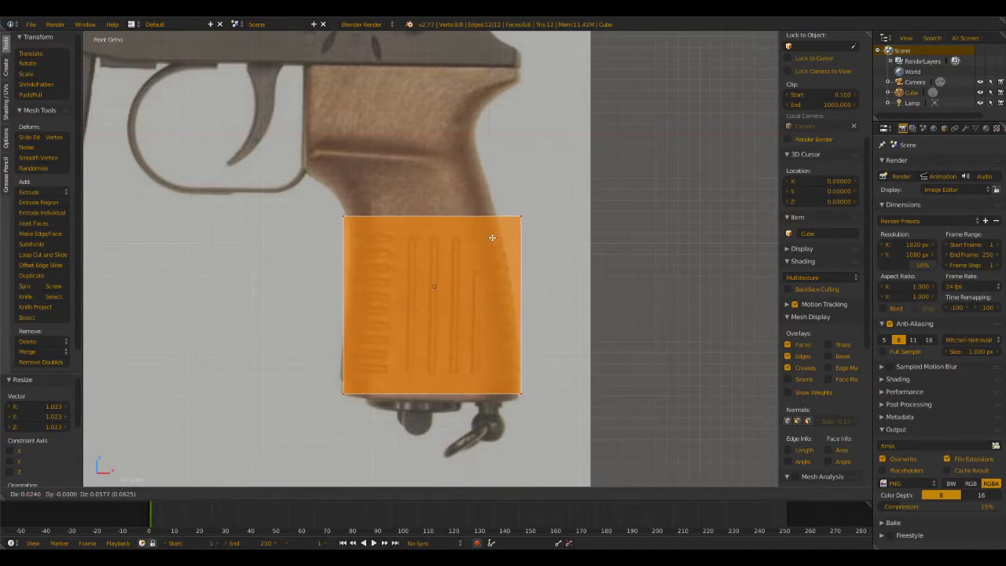
pyautogui.click(490, 239)
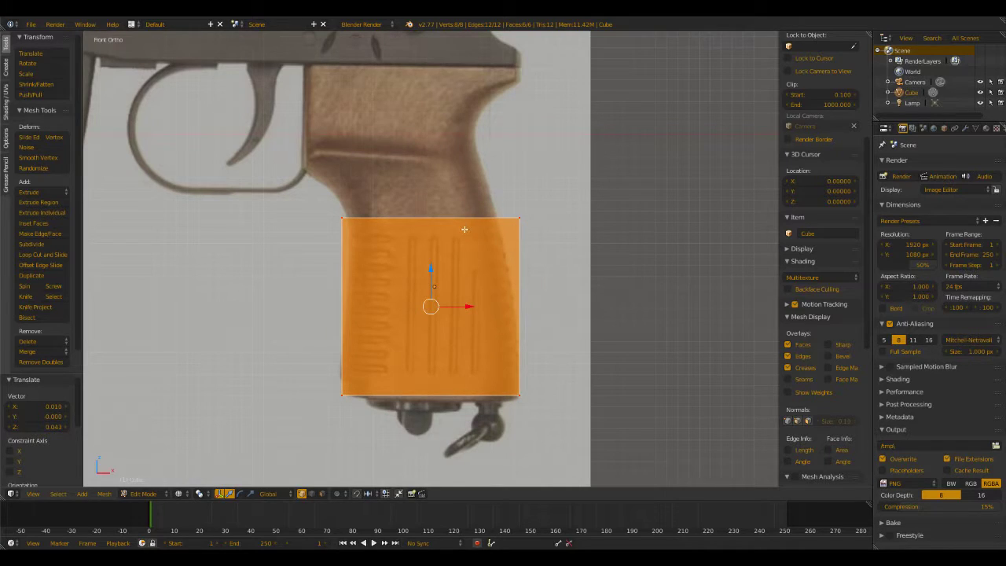
# Raise the mesh's top vertices to the upper edge of the wooden grip
pyautogui.press('a')
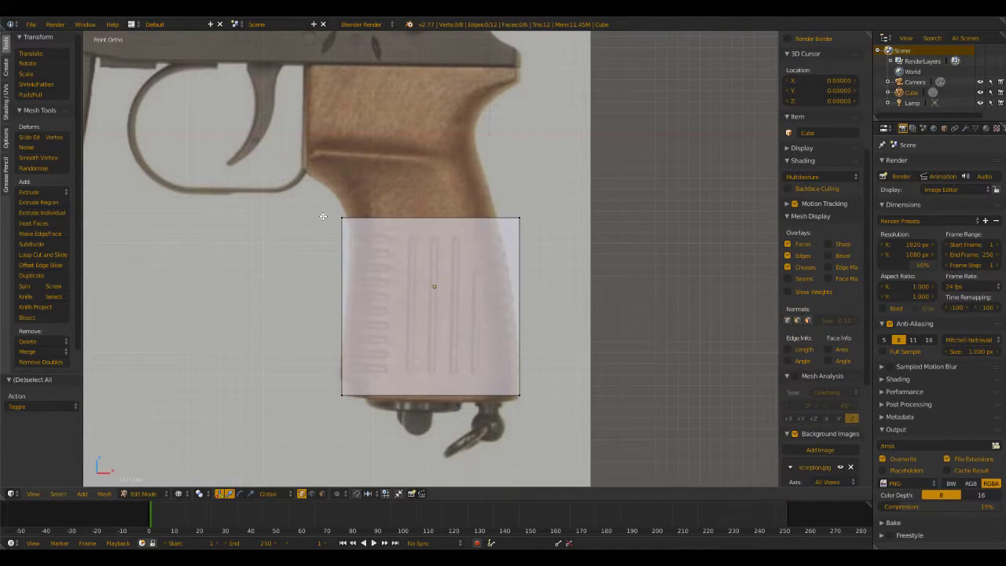
pyautogui.press('b')
pyautogui.moveTo(321, 186); pyautogui.dragTo(559, 240)
pyautogui.moveTo(431, 183); pyautogui.dragTo(433, 48)
pyautogui.click(433, 30)
pyautogui.press('a')
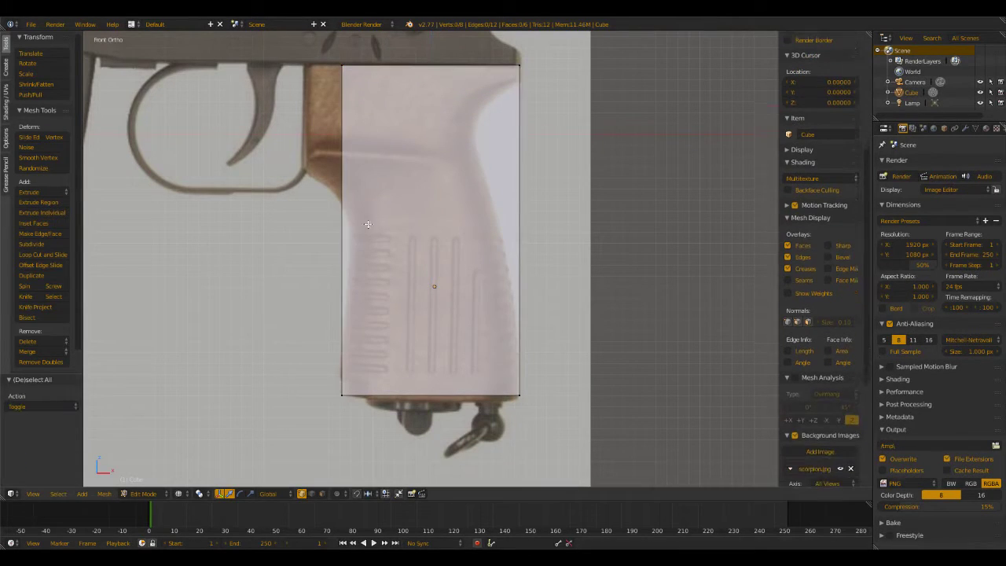
# Move the mesh's front-side vertices out to the grip's front edge beside the trigger guard
pyautogui.keyDown('shift'); pyautogui.moveTo(364, 231); pyautogui.dragTo(453, 271, button='middle'); pyautogui.keyUp('shift')
pyautogui.press('b')
pyautogui.moveTo(376, 81); pyautogui.dragTo(449, 456)
pyautogui.moveTo(465, 271); pyautogui.dragTo(422, 273)
pyautogui.press('a')
pyautogui.scroll(-3, 822, 275)
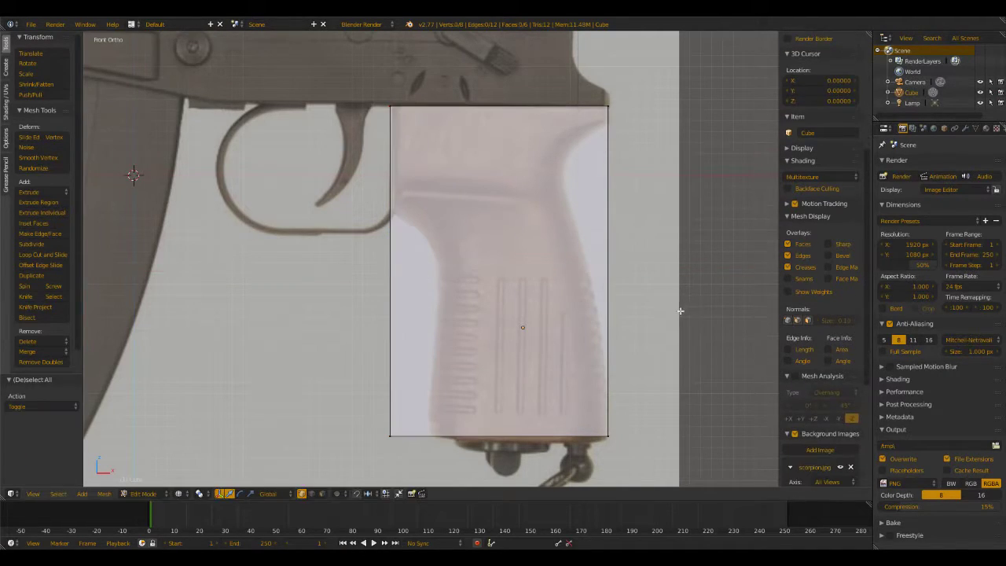
# Lower the mesh's bottom vertices slightly along Z to meet the grip's base
pyautogui.keyDown('shift'); pyautogui.moveTo(674, 309); pyautogui.dragTo(605, 262, button='middle'); pyautogui.keyUp('shift')
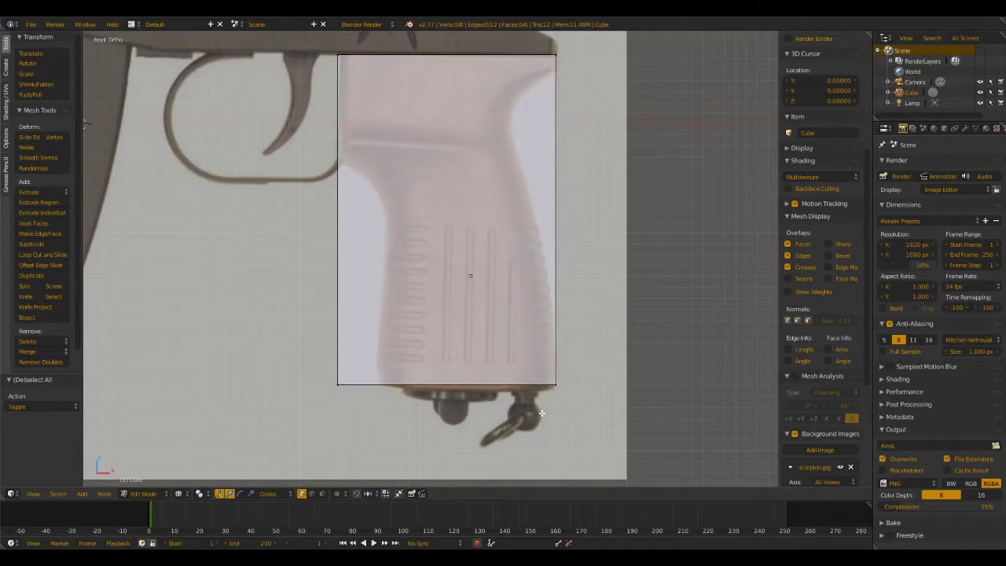
pyautogui.press('b')
pyautogui.moveTo(590, 379); pyautogui.dragTo(359, 404)
pyautogui.press('g')
pyautogui.press('z')
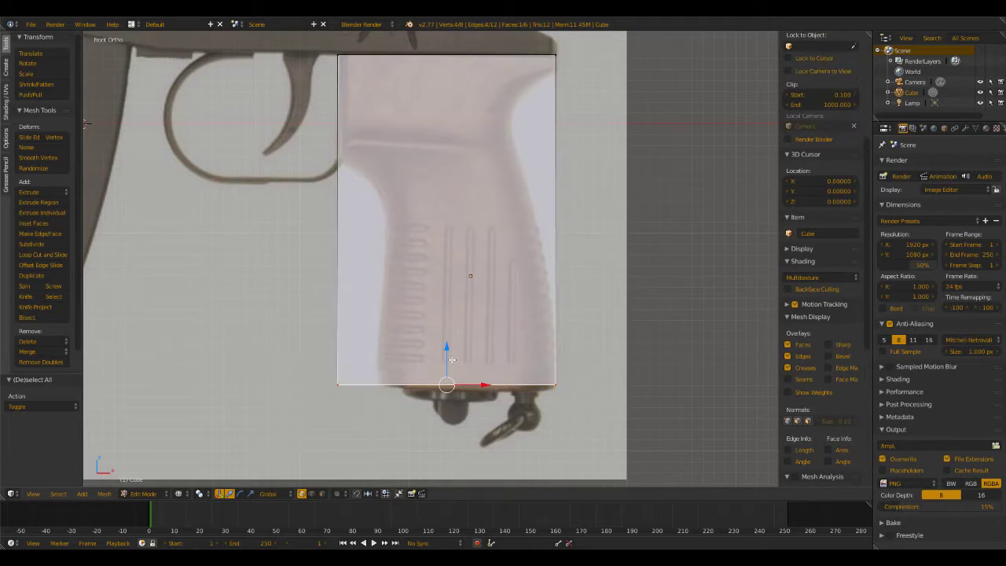
pyautogui.click(447, 354)
pyautogui.press('a')
pyautogui.scroll(-3, 821, 260)
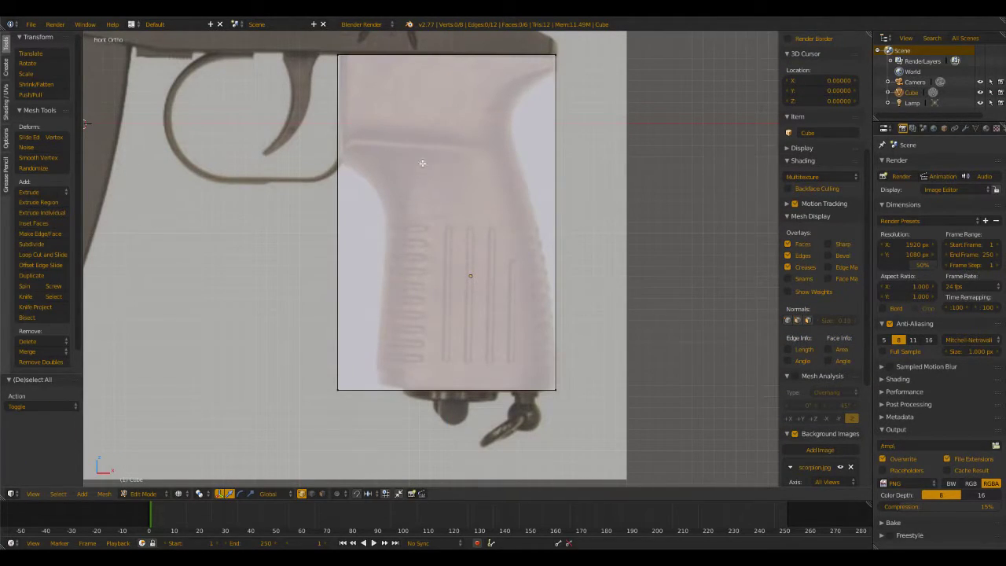
# Extrude the top face of the grip block upward about 1.1 units over the lower receiver
pyautogui.keyDown('shift'); pyautogui.moveTo(450, 143); pyautogui.dragTo(487, 272, button='middle'); pyautogui.keyUp('shift')
pyautogui.scroll(-3, 482, 262)
pyautogui.scroll(2, 493, 226)
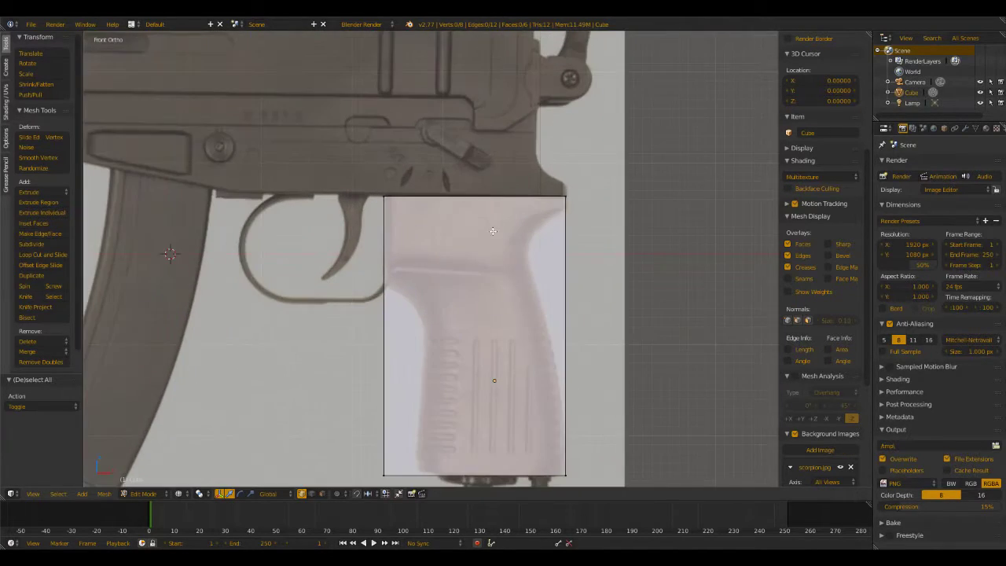
pyautogui.keyDown('shift'); pyautogui.moveTo(493, 226); pyautogui.dragTo(502, 286, button='middle'); pyautogui.keyUp('shift')
pyautogui.press('b')
pyautogui.moveTo(348, 232); pyautogui.dragTo(633, 270)
pyautogui.press('e')
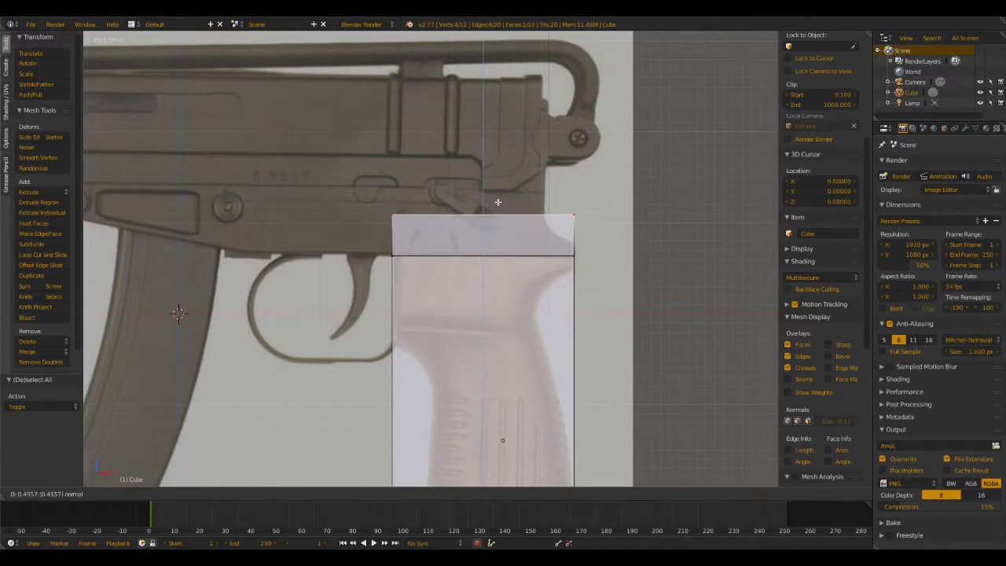
pyautogui.click(497, 143)
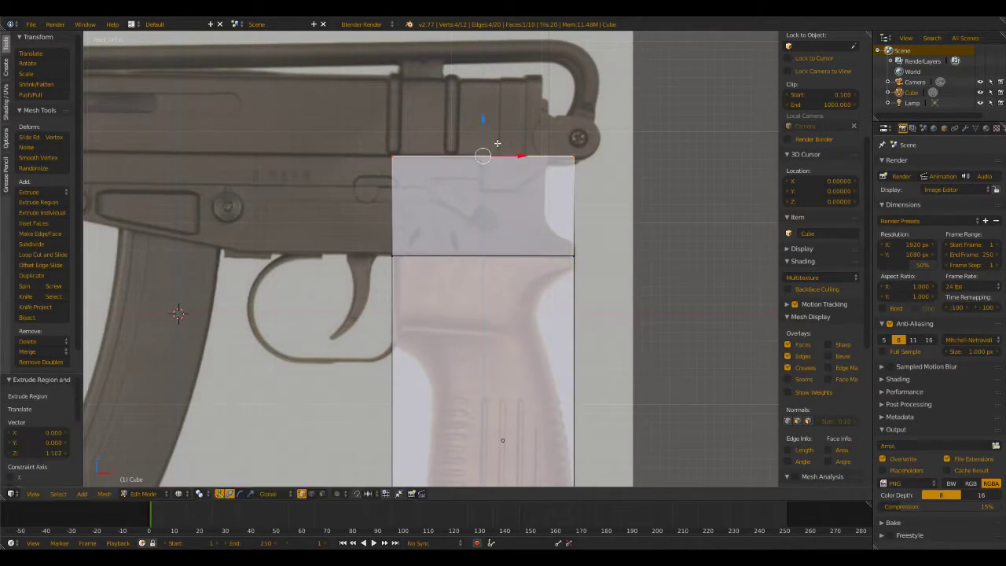
# Extrude the front face of the receiver block about 5.15 units forward to the front end of the receiver
pyautogui.moveTo(330, 197); pyautogui.dragTo(370, 227, button='middle')
pyautogui.press('KP_1')
pyautogui.moveTo(338, 124); pyautogui.dragTo(393, 261)
pyautogui.keyDown('shift'); pyautogui.moveTo(301, 209); pyautogui.dragTo(524, 209, button='middle'); pyautogui.keyUp('shift')
pyautogui.press('e')
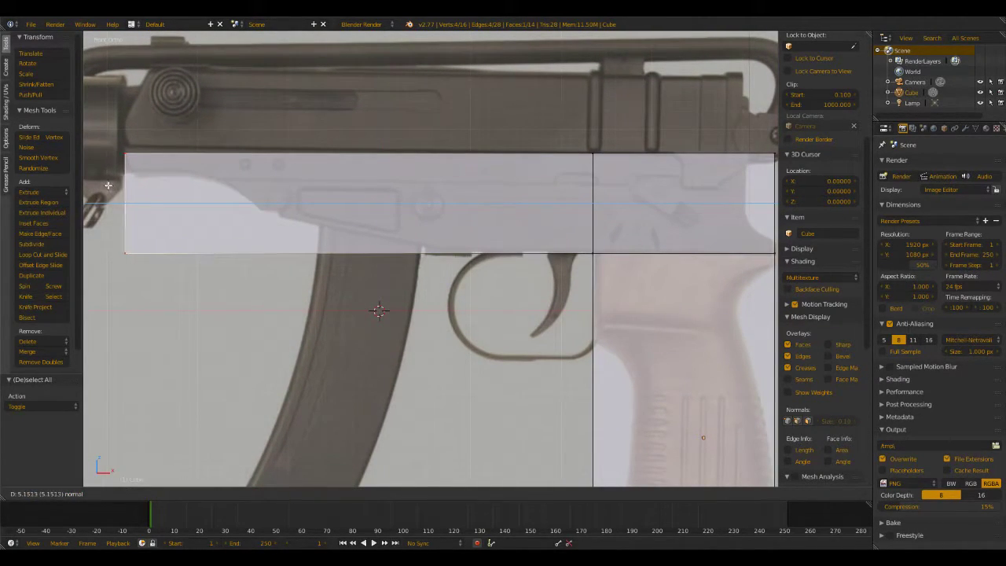
pyautogui.click(109, 184)
pyautogui.press('a')
# Add a centred horizontal loop cut across the grip block
pyautogui.keyDown('shift'); pyautogui.moveTo(472, 323); pyautogui.dragTo(282, 141, button='middle'); pyautogui.keyUp('shift')
pyautogui.scroll(-3, 357, 181)
pyautogui.moveTo(358, 182); pyautogui.dragTo(400, 231, button='middle')
pyautogui.press('KP_1')
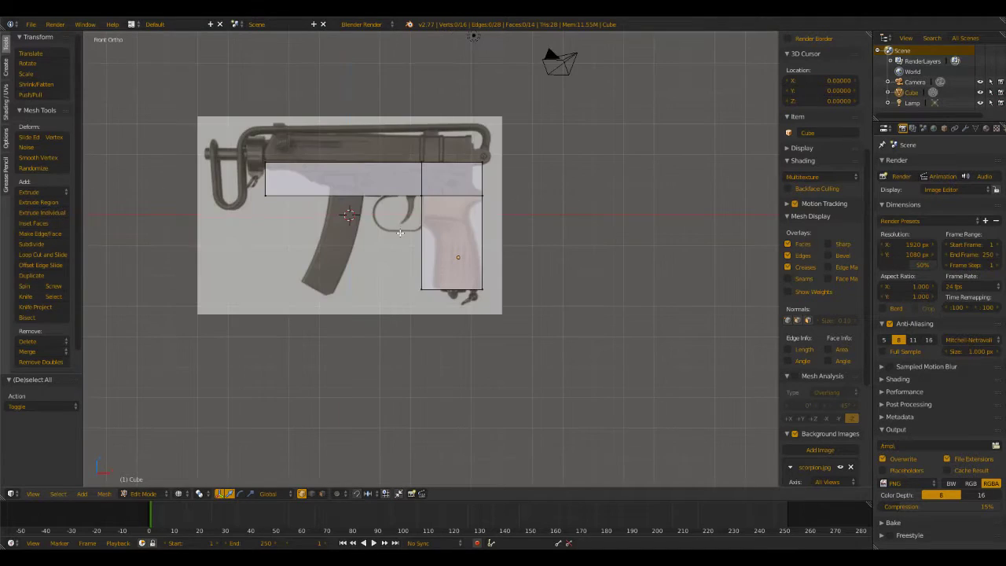
pyautogui.scroll(6, 496, 199)
pyautogui.keyDown('shift'); pyautogui.moveTo(496, 199); pyautogui.dragTo(478, 246, button='middle'); pyautogui.keyUp('shift')
pyautogui.hotkey('ctrl', 'r')
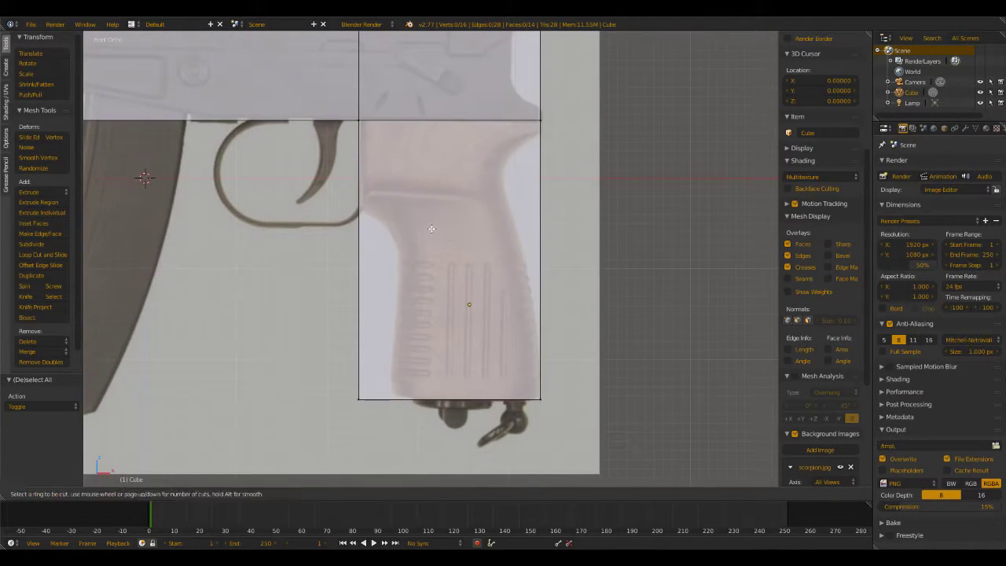
pyautogui.click(531, 236)
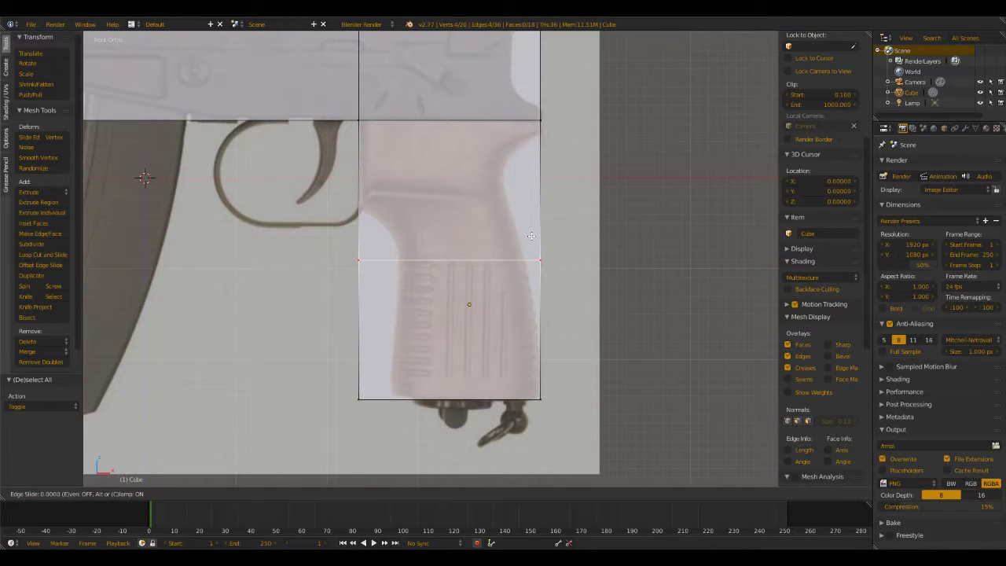
pyautogui.click(531, 235)
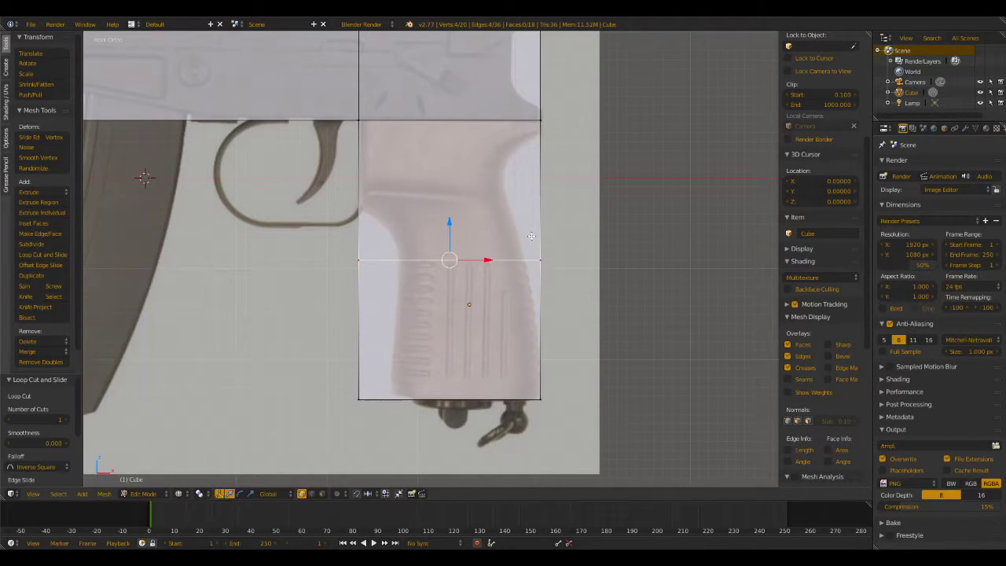
# Set the number of loop cuts on the grip block to 10 and deselect everything
pyautogui.click(65, 419)
pyautogui.click(65, 419)
pyautogui.click(65, 419)
pyautogui.click(65, 418)
pyautogui.click(64, 419)
pyautogui.click(64, 419)
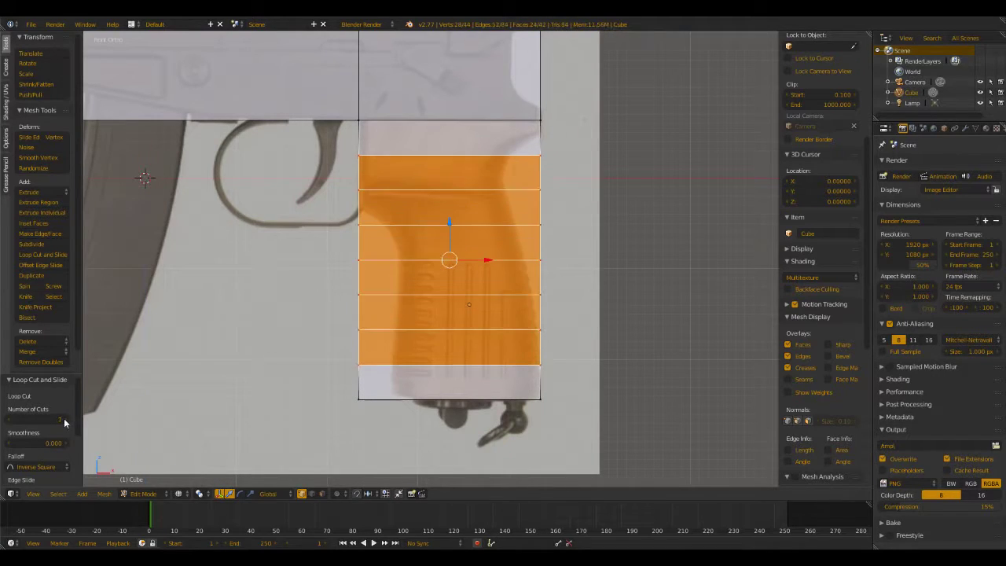
pyautogui.click(64, 419)
pyautogui.click(65, 421)
pyautogui.click(64, 421)
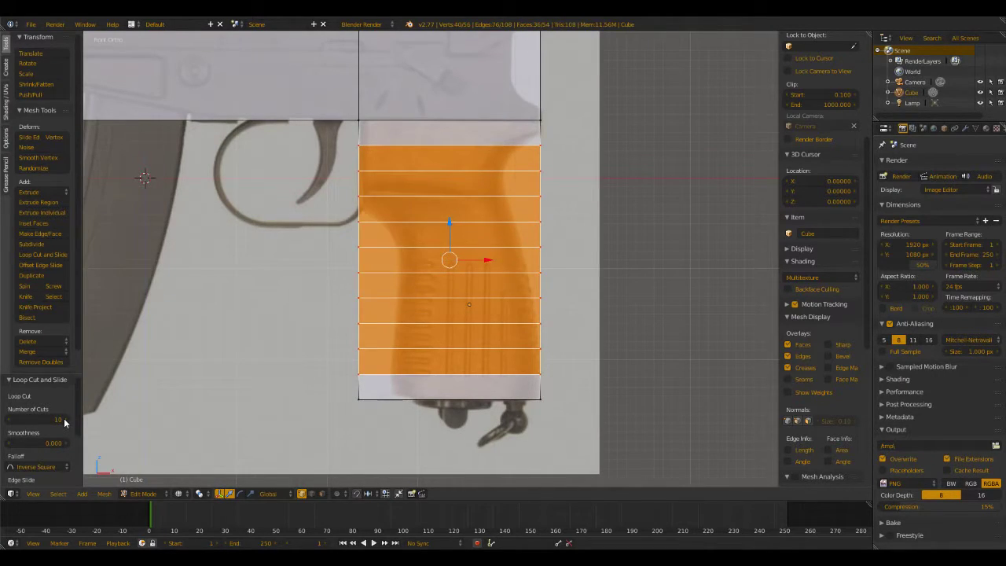
pyautogui.click(65, 421)
pyautogui.click(10, 422)
pyautogui.press('a')
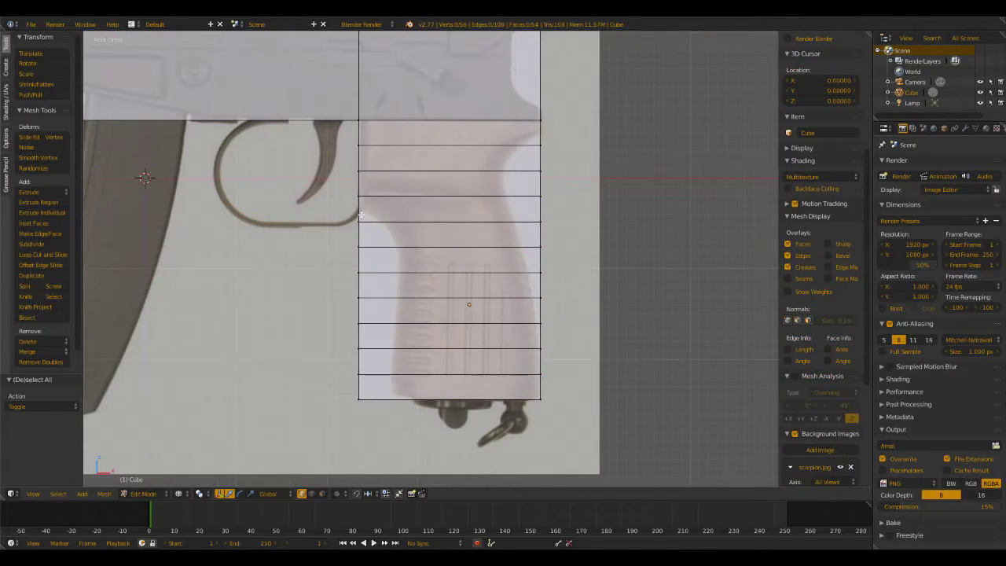
# Move the front vertices of the grip's lower loops back to follow the grip outline in the reference image
pyautogui.scroll(2, 510, 350)
pyautogui.keyDown('shift'); pyautogui.moveTo(472, 350); pyautogui.dragTo(547, 208, button='middle'); pyautogui.keyUp('shift')
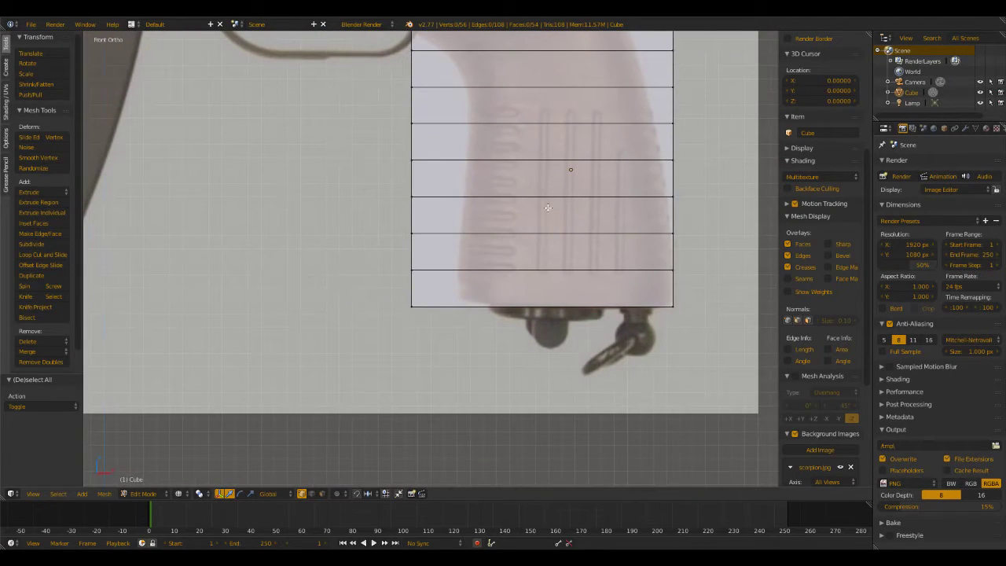
pyautogui.rightClick(411, 269)
pyautogui.moveTo(452, 269); pyautogui.dragTo(503, 273)
pyautogui.rightClick(410, 306)
pyautogui.moveTo(452, 306); pyautogui.dragTo(494, 306)
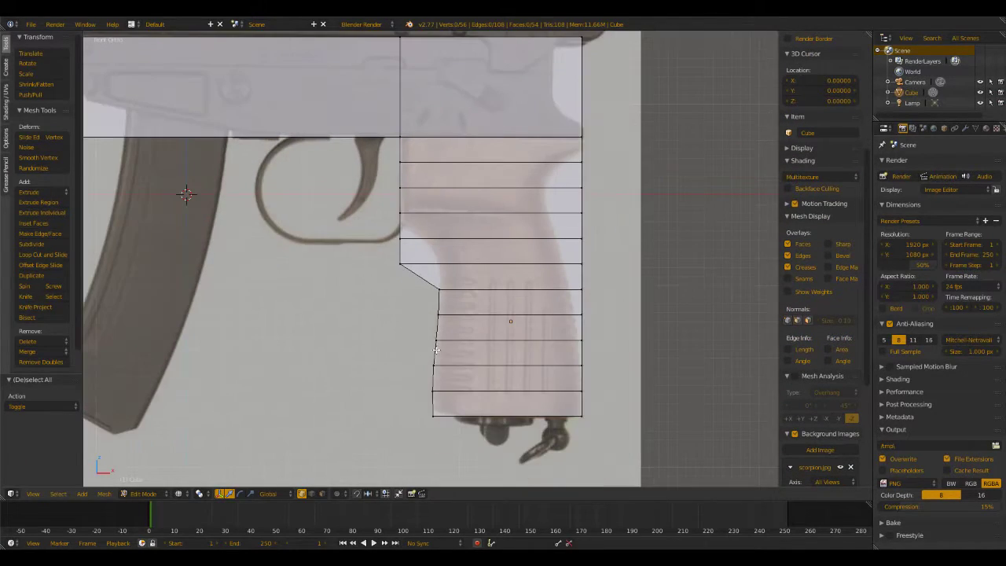
# Move the front vertex pair of the next loop up about 0.43 units backward along X to the reference outline
pyautogui.scroll(6, 518, 307)
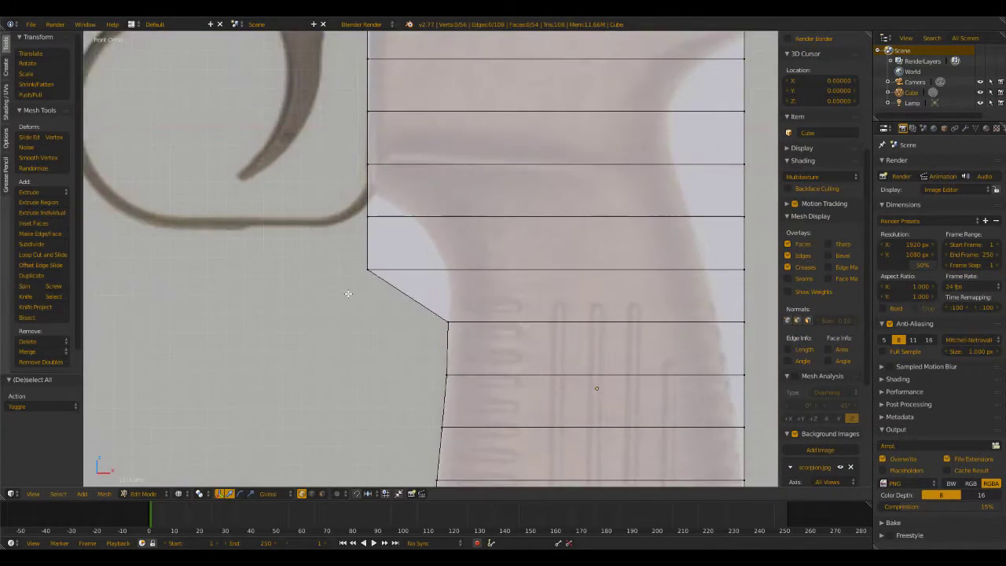
pyautogui.moveTo(419, 300); pyautogui.dragTo(419, 300)
pyautogui.moveTo(419, 300); pyautogui.dragTo(297, 240, button='middle')
pyautogui.press('KP_1')
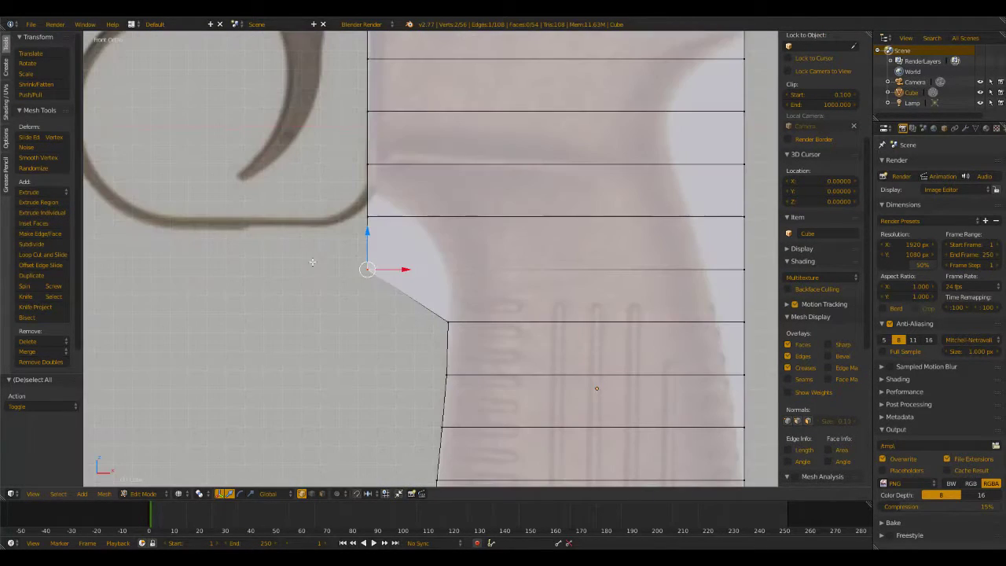
pyautogui.press('g')
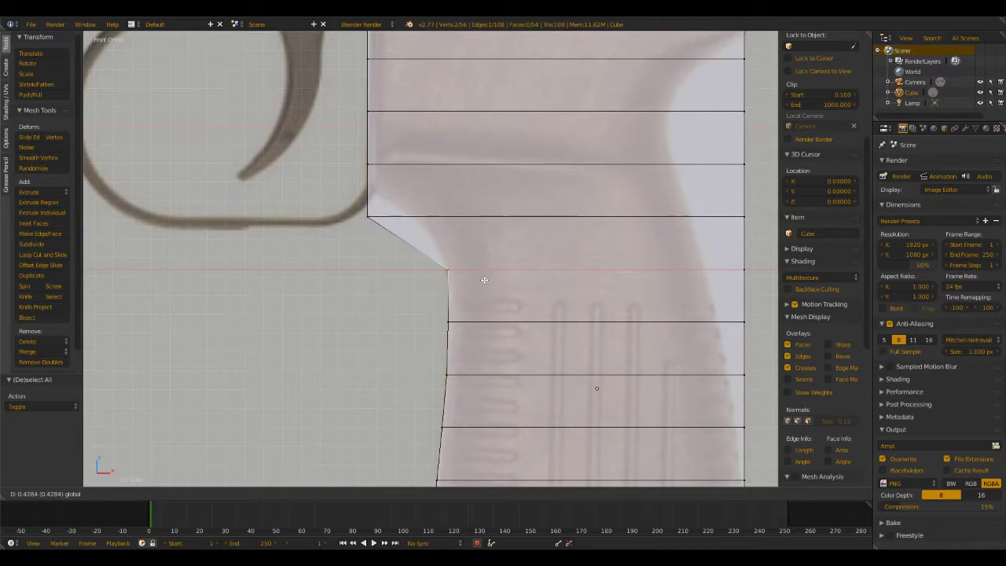
pyautogui.click(481, 279)
# Try to move the front vertex near the trigger guard's rear corner backward along X in solid shading
pyautogui.press('z')
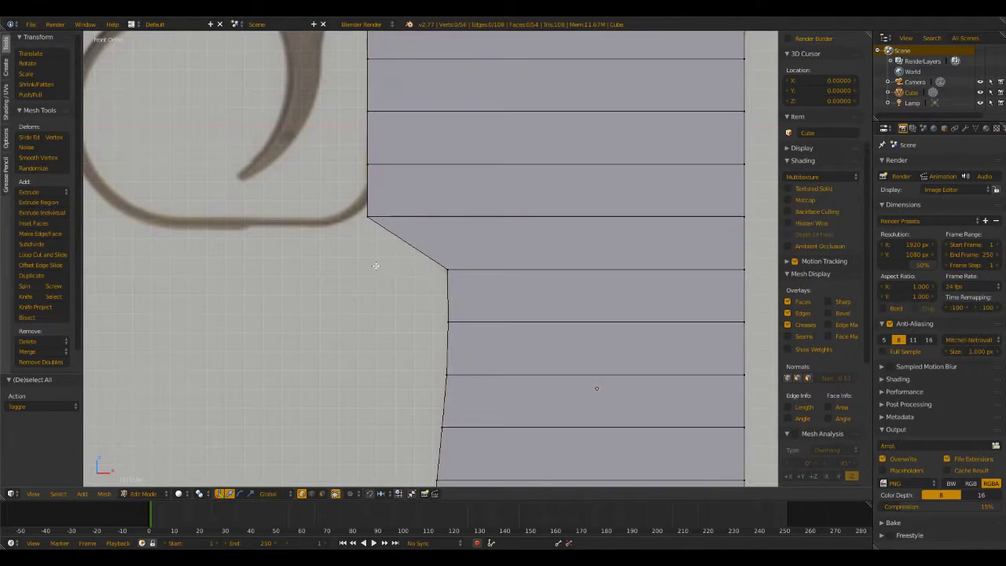
pyautogui.rightClick(368, 217)
pyautogui.press('g')
pyautogui.press('x')
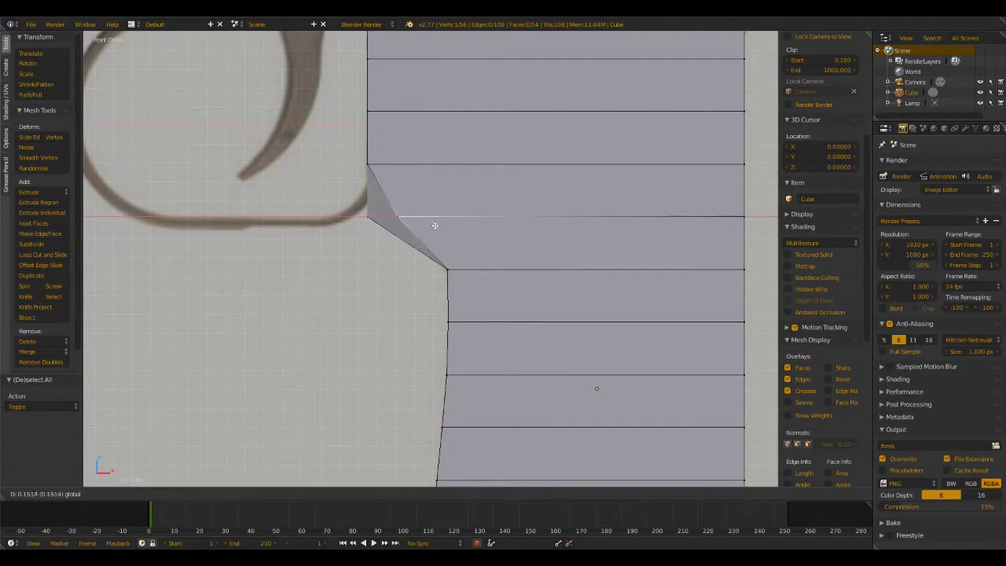
pyautogui.click(437, 225)
pyautogui.moveTo(322, 292); pyautogui.dragTo(372, 300, button='middle')
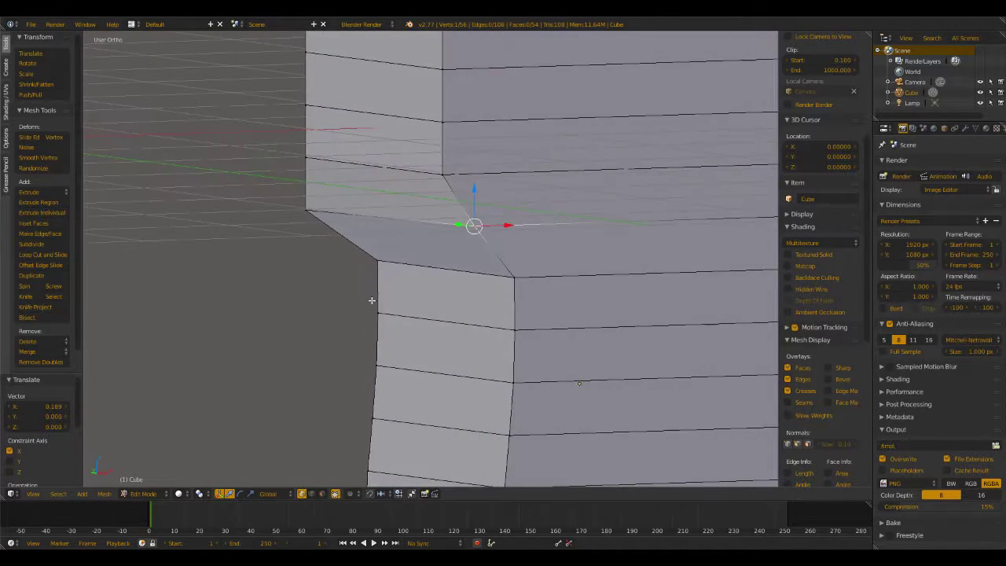
pyautogui.press('KP_1')
pyautogui.hotkey('ctrl', 'z')
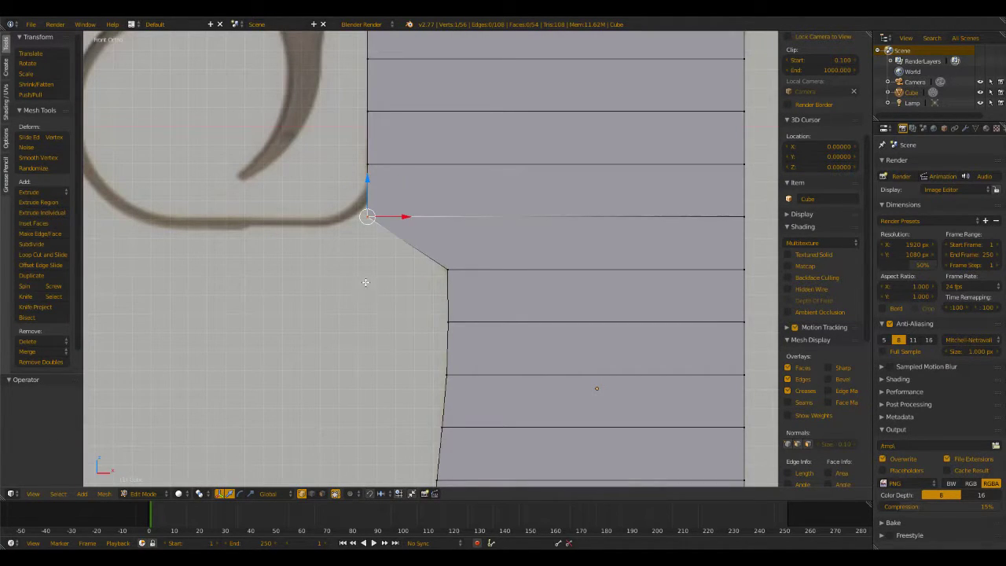
pyautogui.press('a')
pyautogui.press('z')
# Move both front vertices at the trigger guard's rear corner about 0.24 units backward along X and deselect them
pyautogui.rightClick(358, 213)
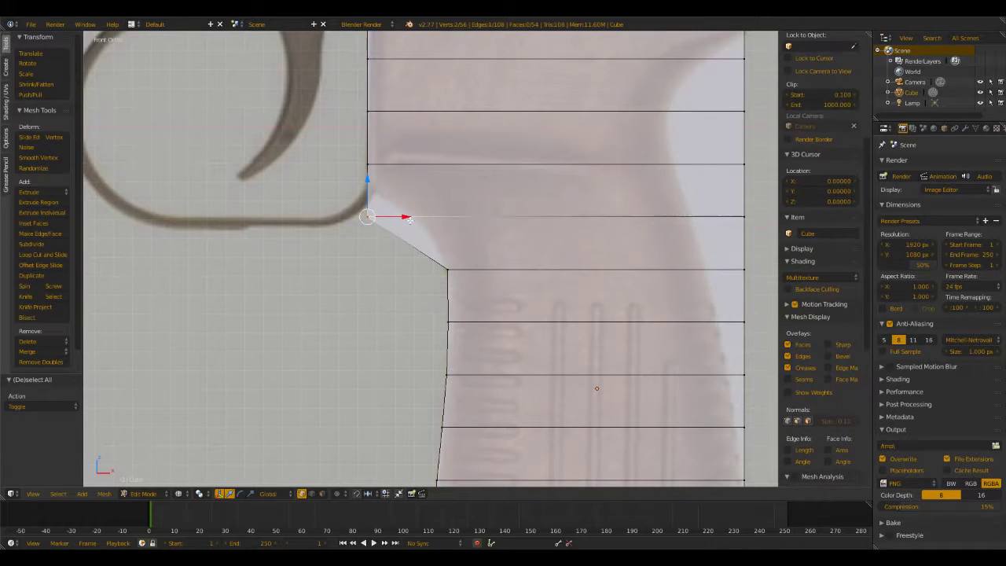
pyautogui.press('g')
pyautogui.press('x')
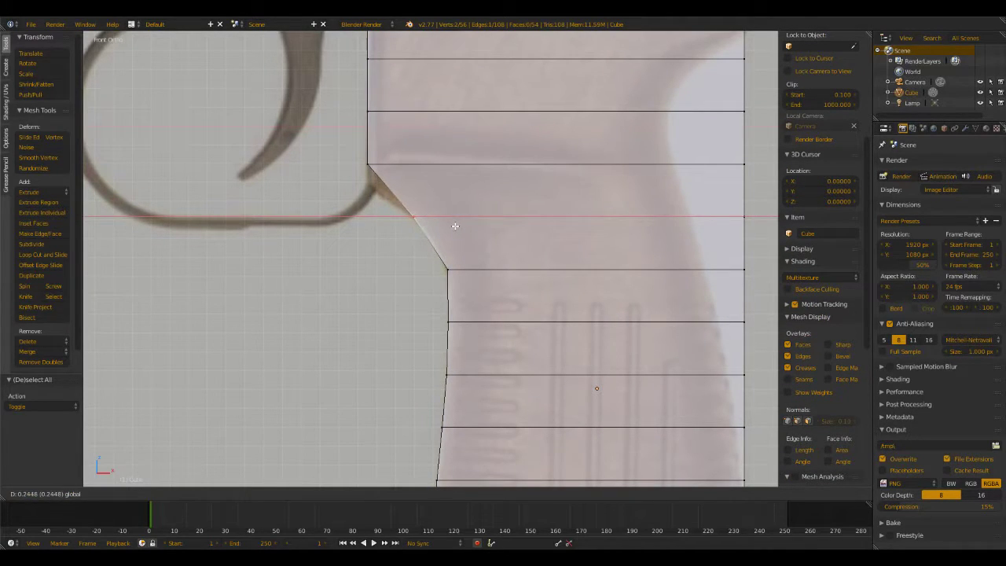
pyautogui.click(453, 225)
pyautogui.press('a')
# Shift the rear vertices of the second and third loops above the grip's base slightly forward along X to the reference outline
pyautogui.keyDown('shift'); pyautogui.moveTo(498, 249); pyautogui.dragTo(301, 239, button='middle'); pyautogui.keyUp('shift')
pyautogui.keyDown('shift'); pyautogui.moveTo(481, 302); pyautogui.dragTo(684, 423, button='middle'); pyautogui.keyUp('shift')
pyautogui.keyDown('shift'); pyautogui.moveTo(392, 286); pyautogui.dragTo(456, 347, button='middle'); pyautogui.keyUp('shift')
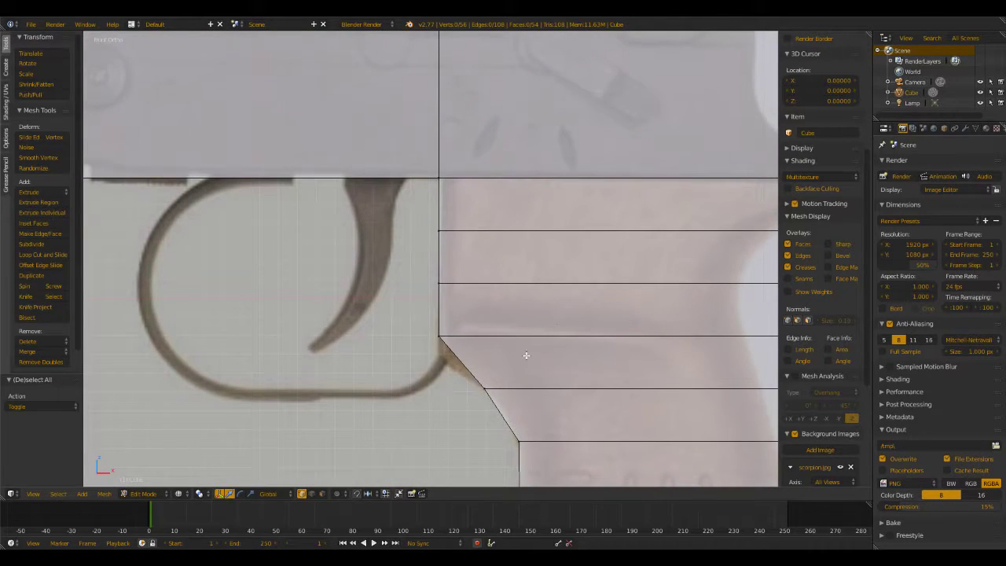
pyautogui.keyDown('shift'); pyautogui.moveTo(526, 356); pyautogui.dragTo(460, 217, button='middle'); pyautogui.keyUp('shift')
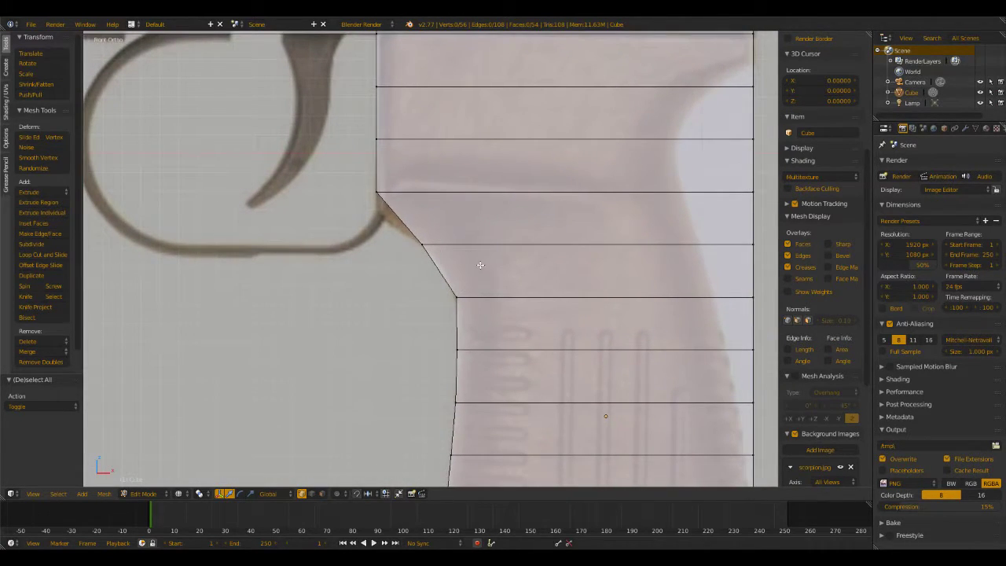
pyautogui.scroll(-4, 481, 268)
pyautogui.scroll(3, 443, 258)
pyautogui.keyDown('shift'); pyautogui.moveTo(492, 290); pyautogui.dragTo(409, 269, button='middle'); pyautogui.keyUp('shift')
pyautogui.keyDown('shift'); pyautogui.moveTo(499, 292); pyautogui.dragTo(462, 408, button='middle'); pyautogui.keyUp('shift')
pyautogui.keyDown('shift'); pyautogui.moveTo(482, 343); pyautogui.dragTo(511, 382, button='middle'); pyautogui.keyUp('shift')
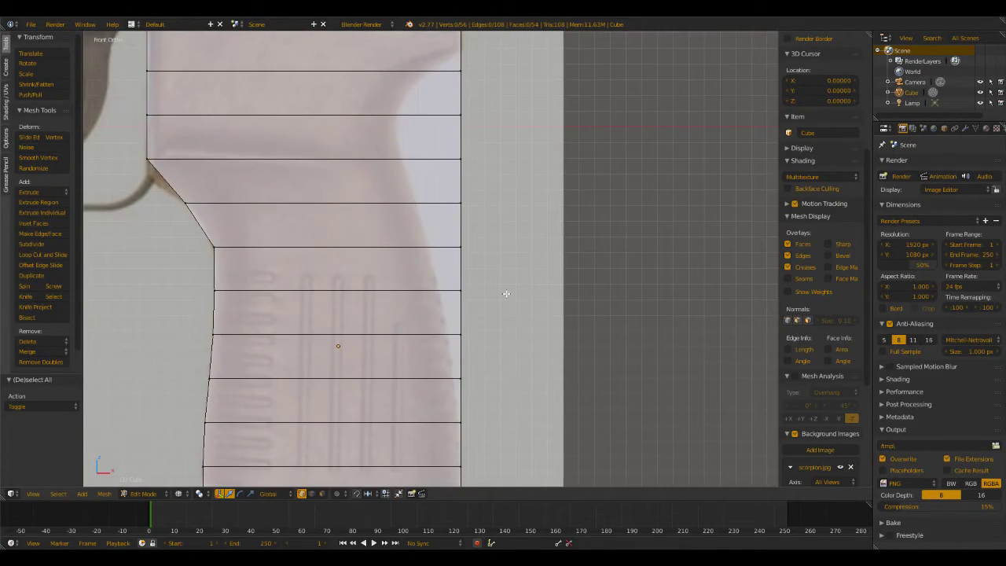
pyautogui.press('b')
pyautogui.moveTo(448, 404); pyautogui.dragTo(492, 423)
pyautogui.click(492, 422)
pyautogui.rightClick(478, 375)
pyautogui.press('g')
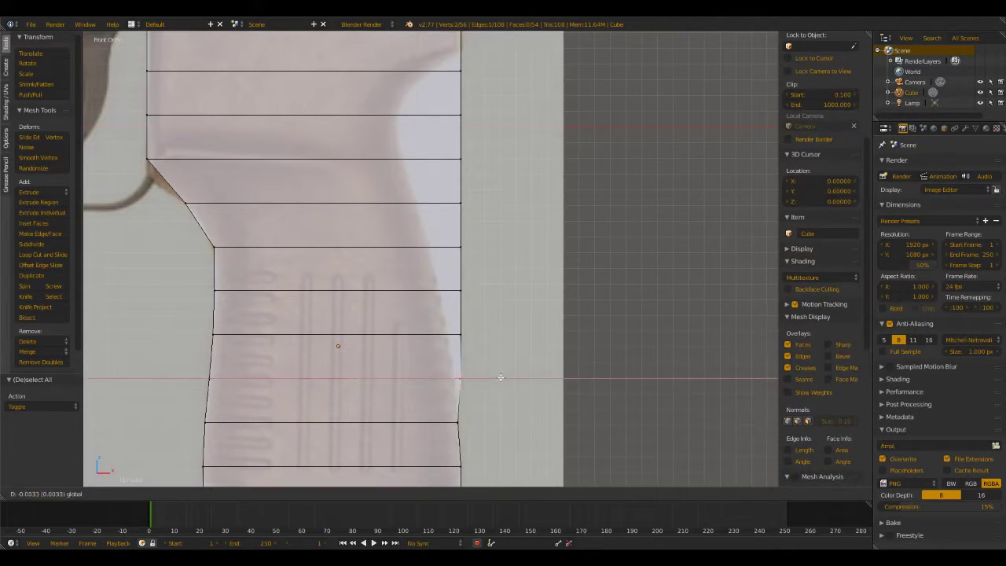
pyautogui.press('x')
pyautogui.click(492, 374)
# Move the rear vertices of the next two loops up, at mid-grip, forward along X to match the reference's back edge
pyautogui.rightClick(464, 336)
pyautogui.press('g')
pyautogui.press('x')
pyautogui.moveTo(486, 335); pyautogui.dragTo(484, 334)
pyautogui.press('a')
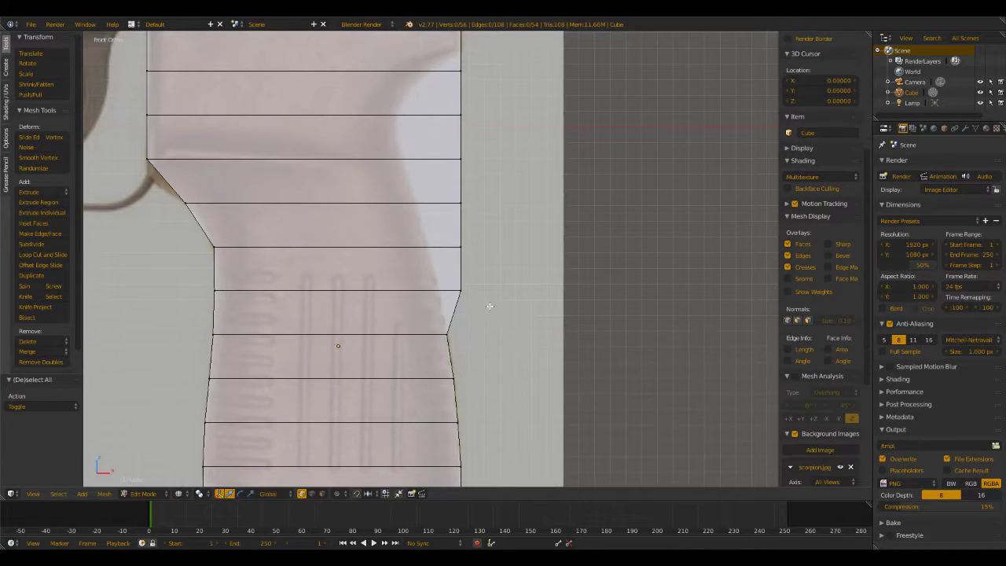
pyautogui.keyDown('shift'); pyautogui.moveTo(484, 271); pyautogui.dragTo(500, 351, button='middle'); pyautogui.keyUp('shift')
pyautogui.press('b')
pyautogui.moveTo(500, 350); pyautogui.dragTo(464, 385)
pyautogui.press('g')
pyautogui.press('x')
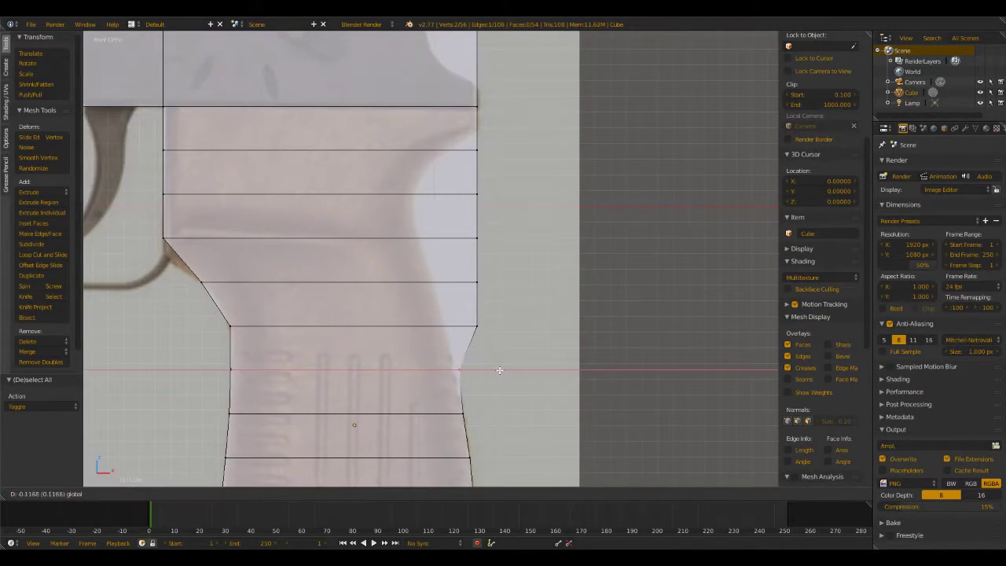
pyautogui.click(496, 369)
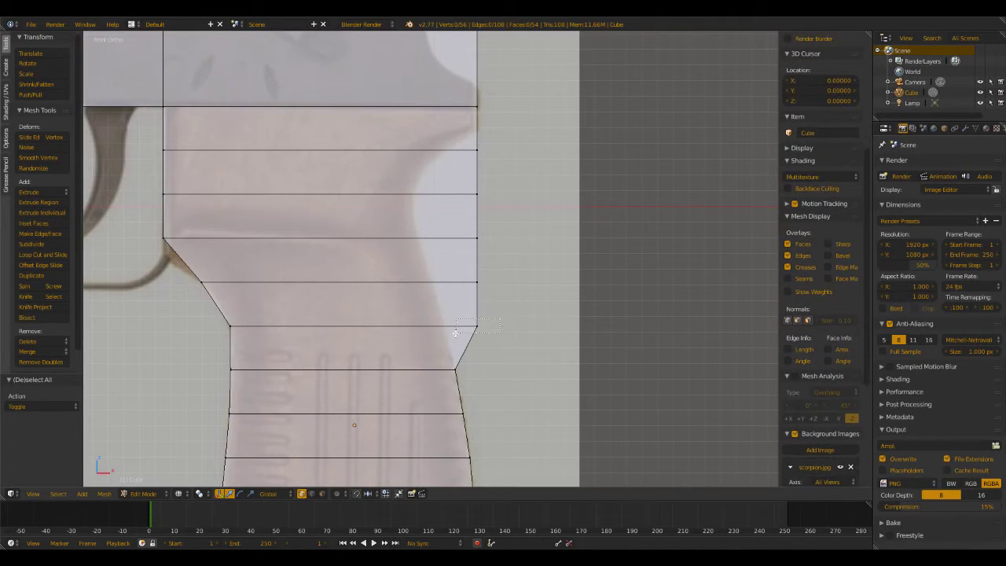
# Pull the rear vertices of the two loops below the trigger guard's corner forward along X to the grip's back edge
pyautogui.rightClick(510, 324)
pyautogui.moveTo(517, 325); pyautogui.dragTo(481, 326)
pyautogui.press('a')
pyautogui.keyDown('shift'); pyautogui.moveTo(505, 302); pyautogui.dragTo(496, 357, button='middle'); pyautogui.keyUp('shift')
pyautogui.rightClick(517, 354)
pyautogui.press('g')
pyautogui.press('x')
pyautogui.click(473, 356)
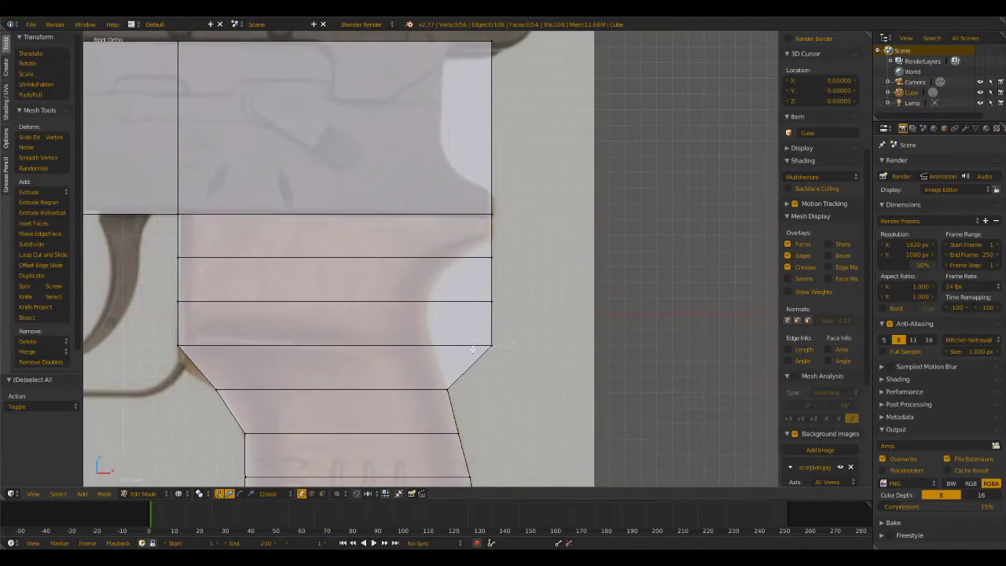
# Move the rear vertices of the two loops at the grip's narrow neck forward along X, the upper pair about 0.4 units
pyautogui.press('g')
pyautogui.press('x')
pyautogui.click(472, 354)
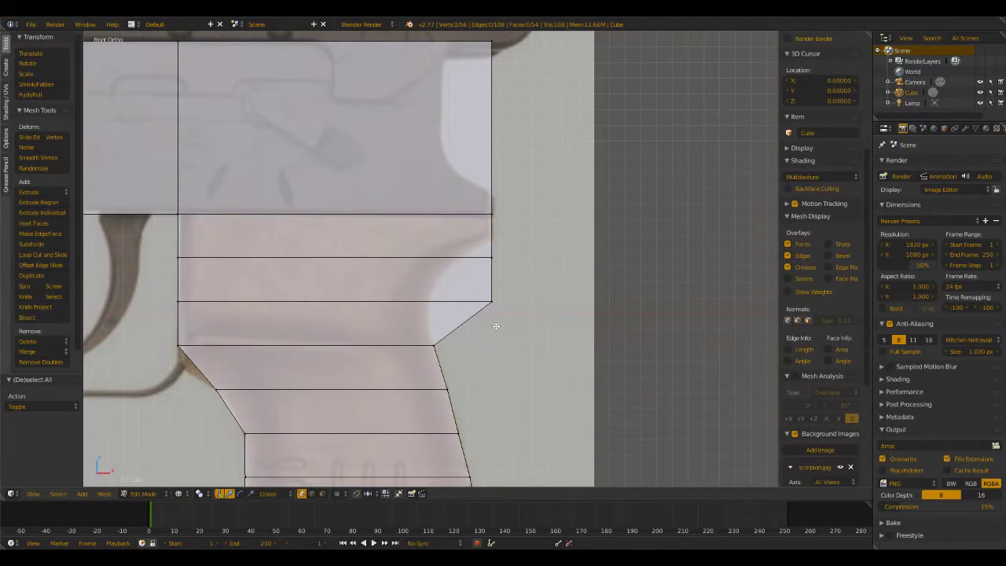
pyautogui.press('g')
pyautogui.press('x')
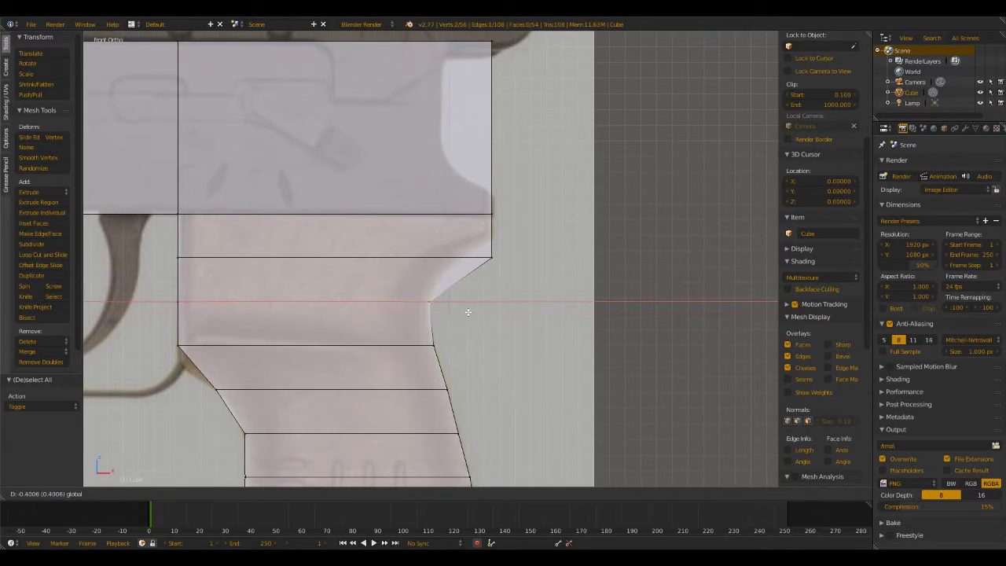
pyautogui.click(468, 312)
# Move the rear vertices of the grip's uppermost loop about 0.2 units forward along X to follow the curve under the receiver
pyautogui.rightClick(493, 257)
pyautogui.press('g')
pyautogui.press('x')
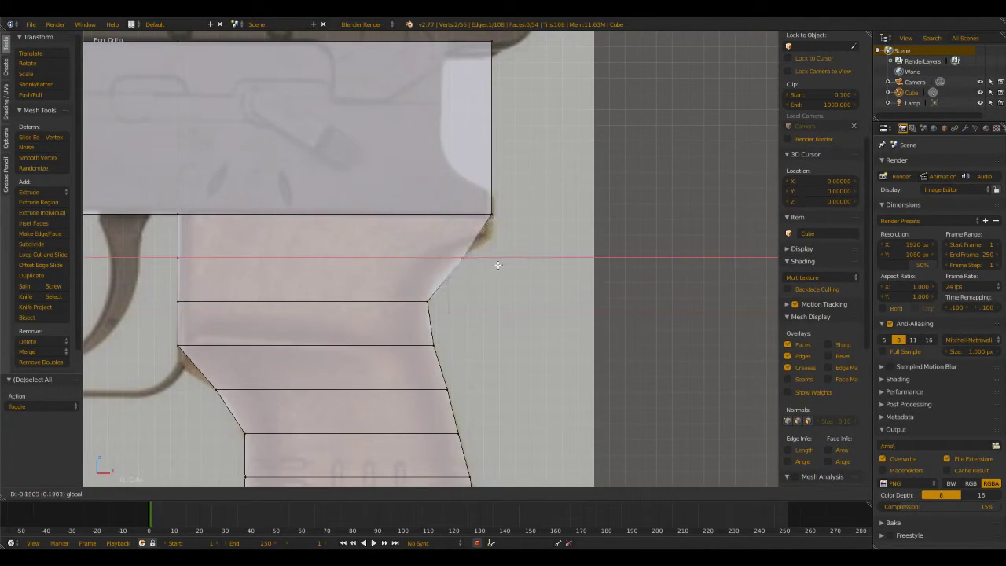
pyautogui.click(492, 274)
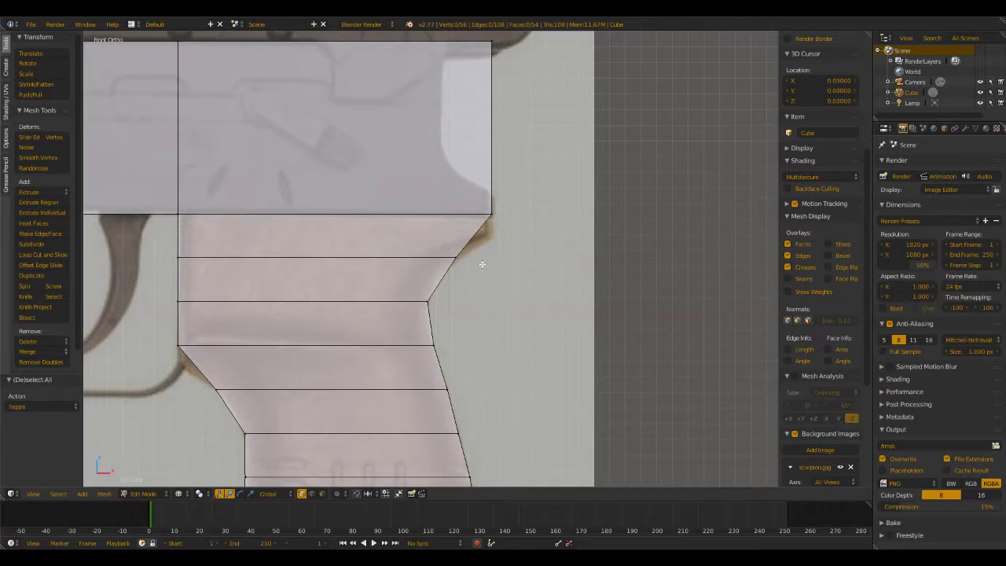
# Add a single horizontal loop cut just below the receiver and lower it slightly along Z
pyautogui.scroll(-4, 543, 244)
pyautogui.scroll(6, 523, 231)
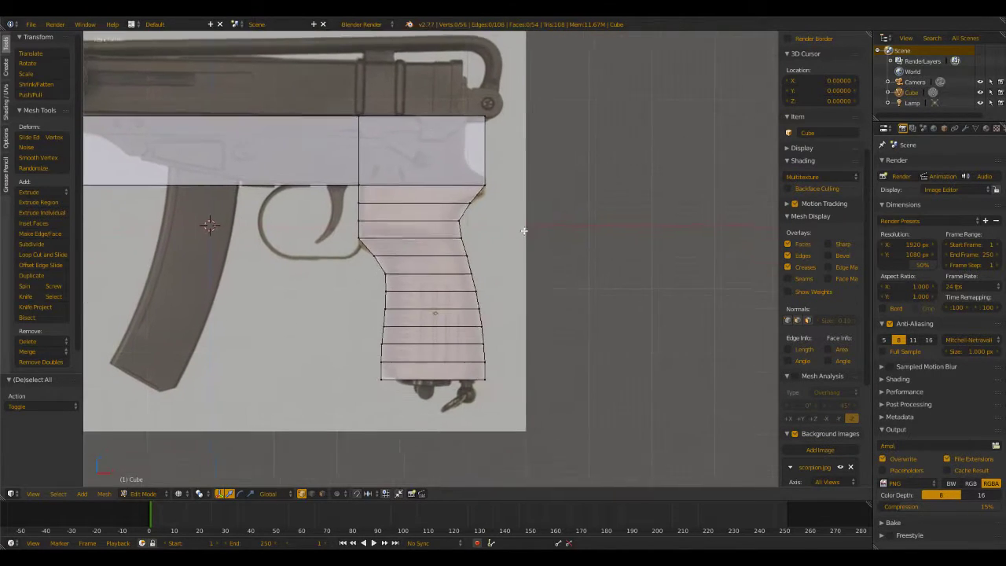
pyautogui.keyDown('shift'); pyautogui.moveTo(592, 142); pyautogui.dragTo(673, 294, button='middle'); pyautogui.keyUp('shift')
pyautogui.hotkey('ctrl', 'r')
pyautogui.click(630, 248)
pyautogui.rightClick(630, 248)
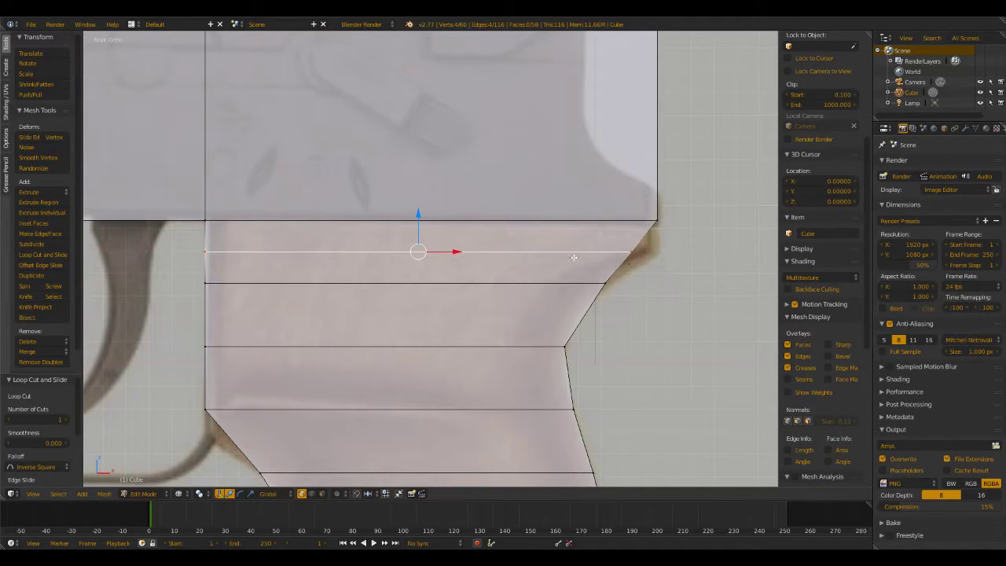
pyautogui.moveTo(418, 213); pyautogui.dragTo(418, 219)
pyautogui.press('a')
# Move the new loop's rear vertices 0.107 units backward along X to form the grip's overhang, and deselect them
pyautogui.rightClick(665, 250)
pyautogui.press('g')
pyautogui.press('x')
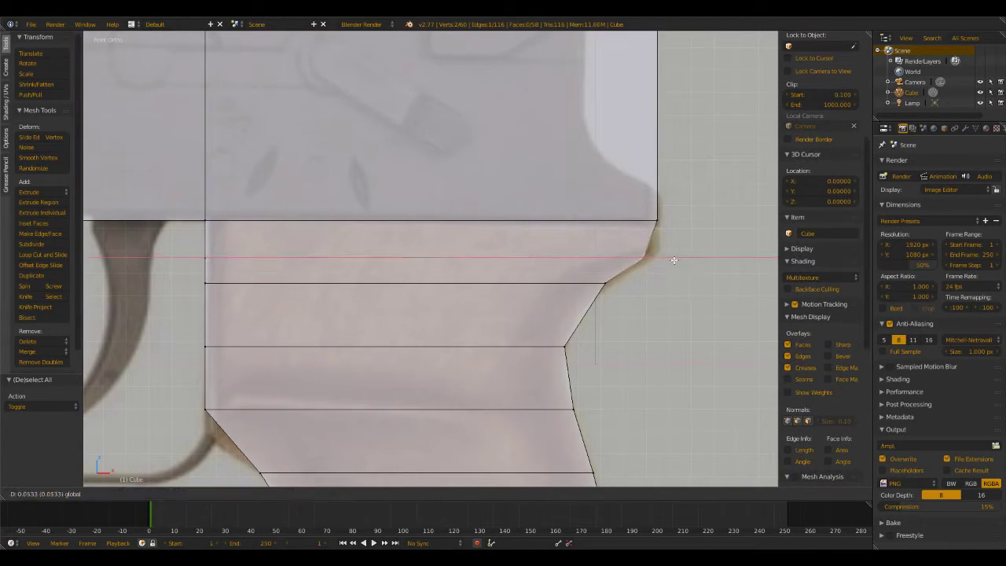
pyautogui.click(688, 256)
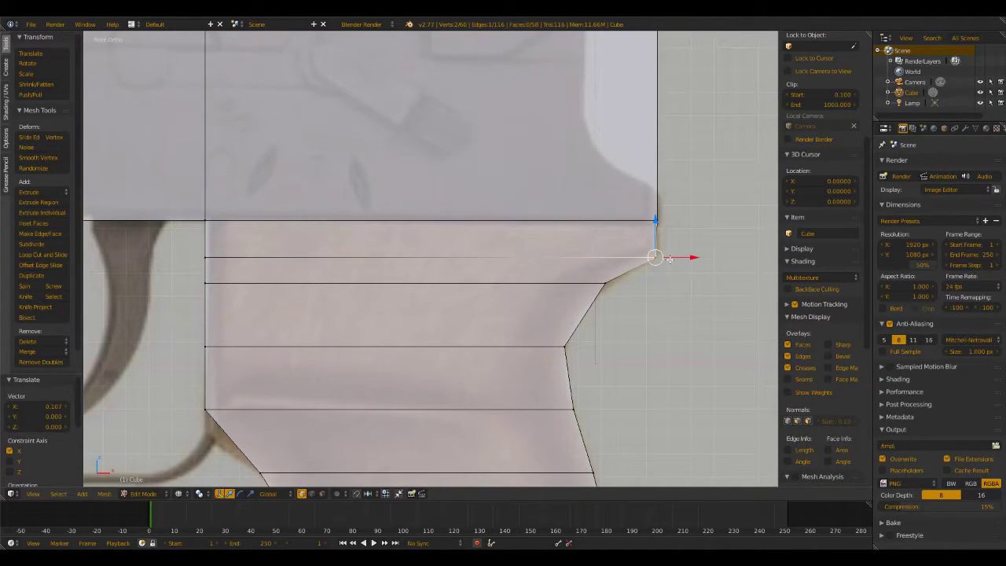
pyautogui.press('a')
# Add a horizontal loop cut across the grip just below the trigger guard's rear corner
pyautogui.moveTo(676, 303); pyautogui.dragTo(658, 300, button='middle')
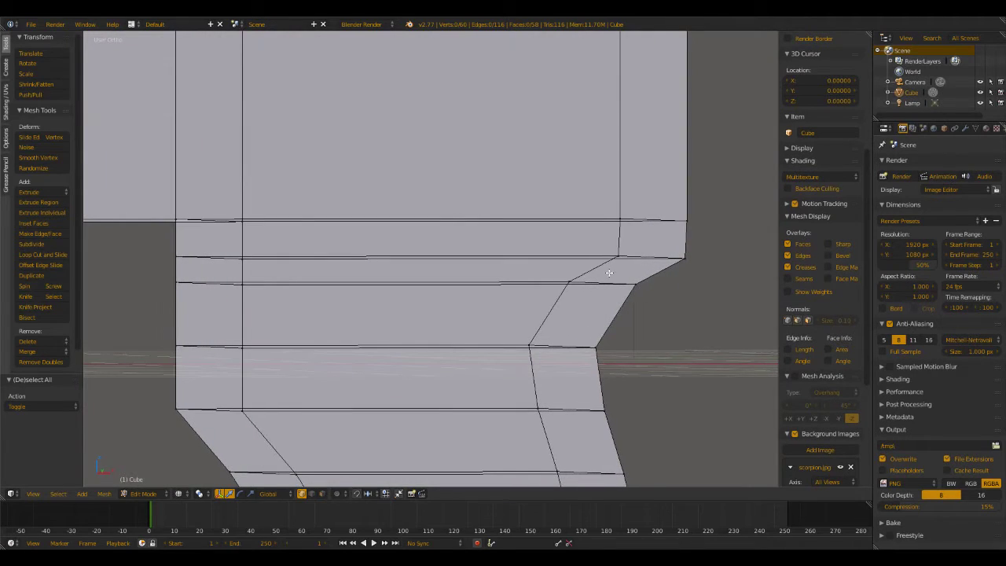
pyautogui.moveTo(610, 273); pyautogui.dragTo(629, 277, button='middle')
pyautogui.press('KP_1')
pyautogui.keyDown('shift'); pyautogui.moveTo(430, 359); pyautogui.dragTo(571, 168, button='middle'); pyautogui.keyUp('shift')
pyautogui.keyDown('shift'); pyautogui.moveTo(464, 249); pyautogui.dragTo(477, 234, button='middle'); pyautogui.keyUp('shift')
pyautogui.hotkey('ctrl', 'r')
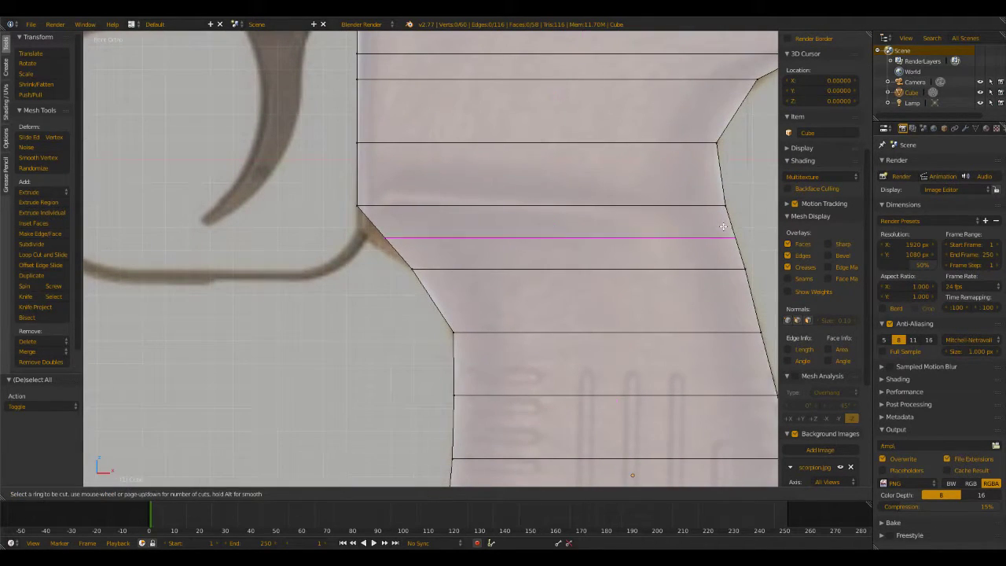
pyautogui.click(738, 231)
pyautogui.click(739, 234)
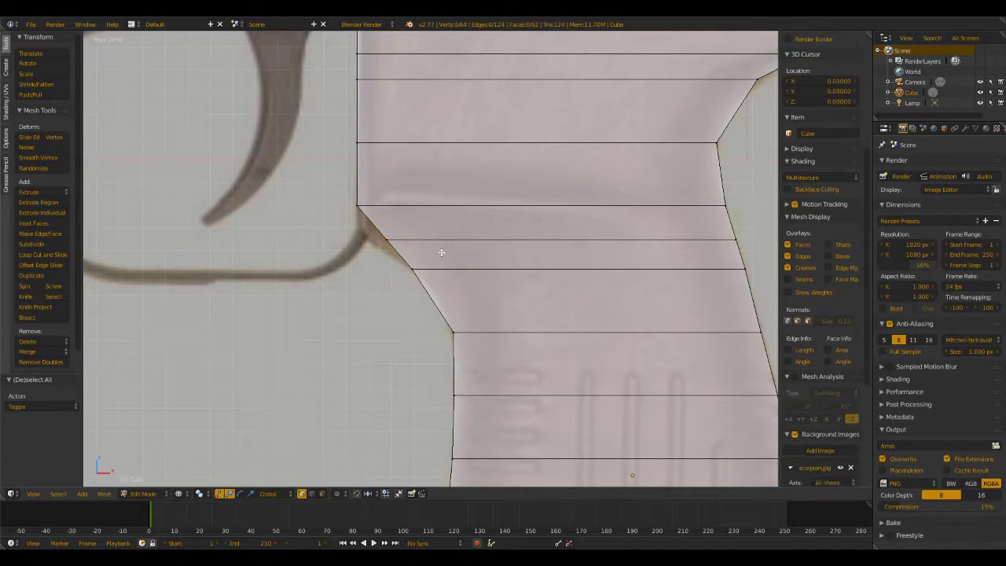
# Move the new loop's front vertices about 0.1 units forward along X to meet the trigger guard, and deselect them
pyautogui.moveTo(383, 234); pyautogui.dragTo(387, 236)
pyautogui.press('g')
pyautogui.press('x')
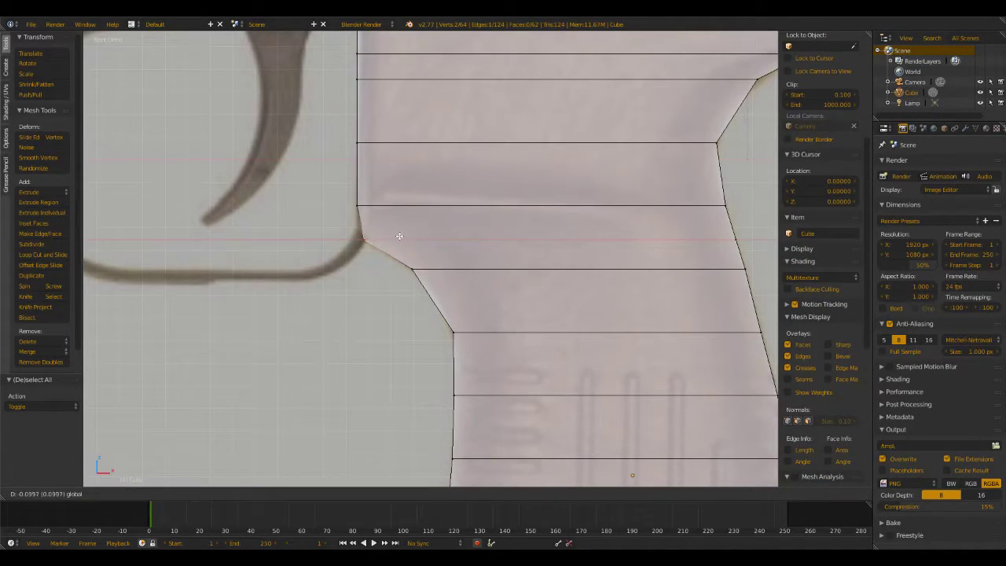
pyautogui.click(394, 234)
pyautogui.moveTo(361, 202); pyautogui.dragTo(360, 198)
pyautogui.press('a')
# Examine the shaped grip against the reference image and from angled views
pyautogui.scroll(-6, 438, 311)
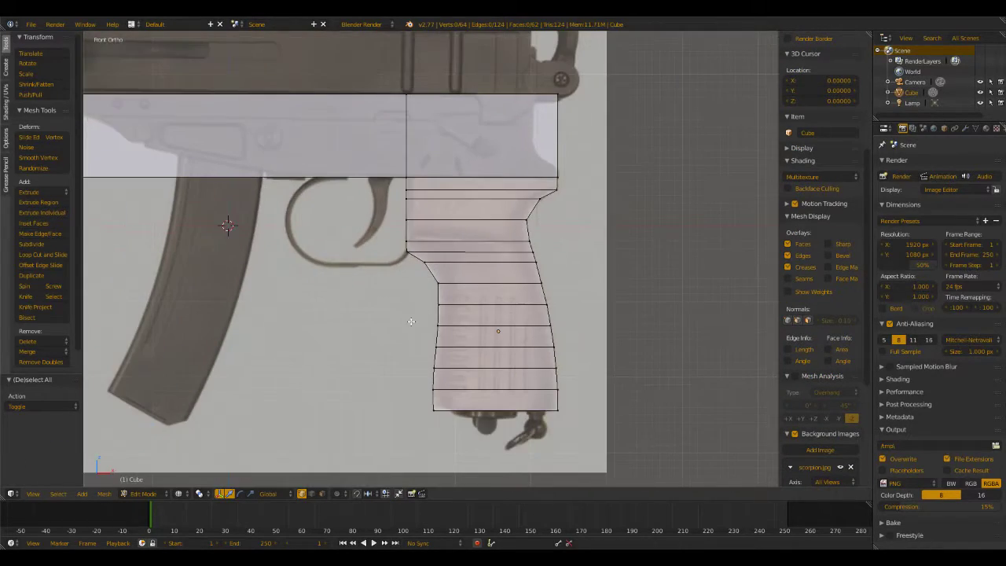
pyautogui.moveTo(438, 311); pyautogui.dragTo(471, 333, button='middle')
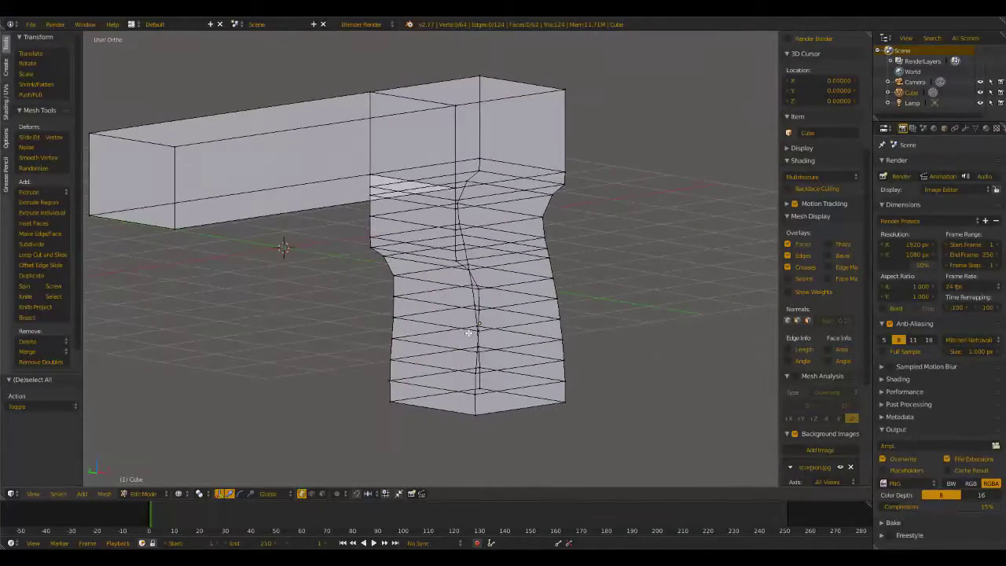
pyautogui.press('KP_1')
pyautogui.scroll(3, 478, 316)
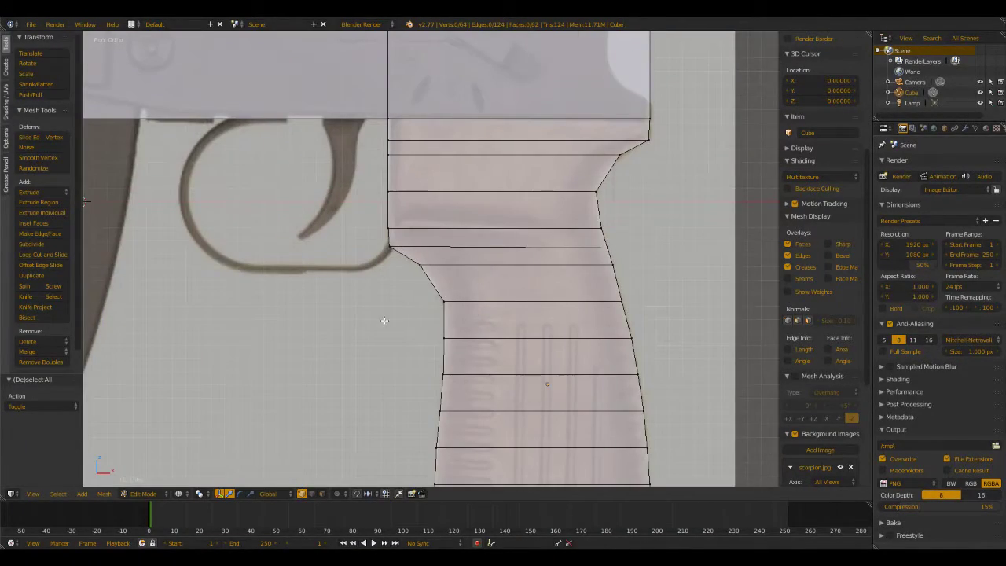
pyautogui.moveTo(385, 320); pyautogui.dragTo(411, 350, button='middle')
pyautogui.scroll(-8, 427, 332)
pyautogui.scroll(4, 427, 333)
# Select the entire grip and receiver mesh
pyautogui.press('a')
pyautogui.scroll(-3, 485, 338)
pyautogui.moveTo(485, 339); pyautogui.dragTo(524, 330, button='middle')
pyautogui.scroll(3, 571, 254)
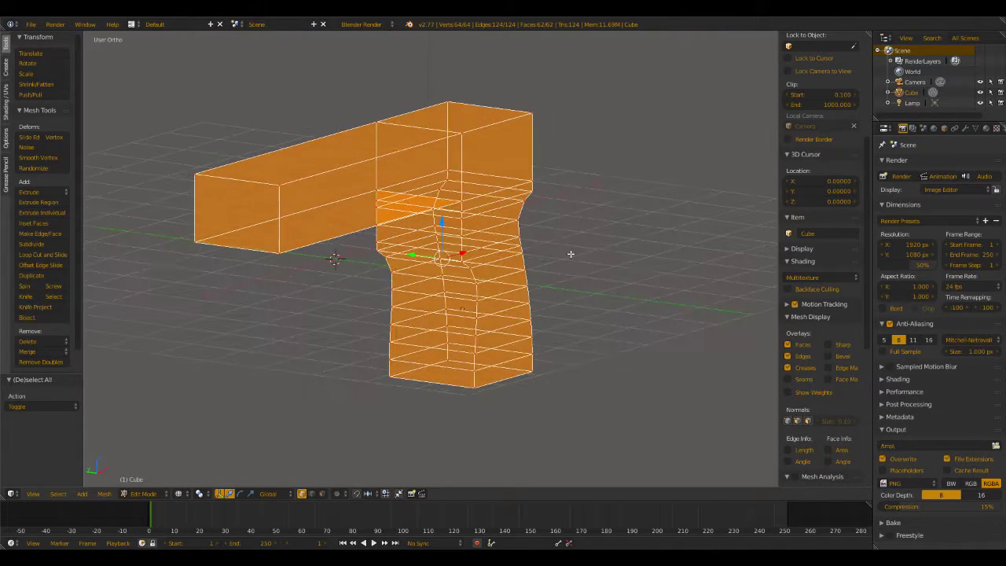
# Narrow the entire mesh along Y by a scale factor of about 0.57
pyautogui.scroll(-4, 704, 354)
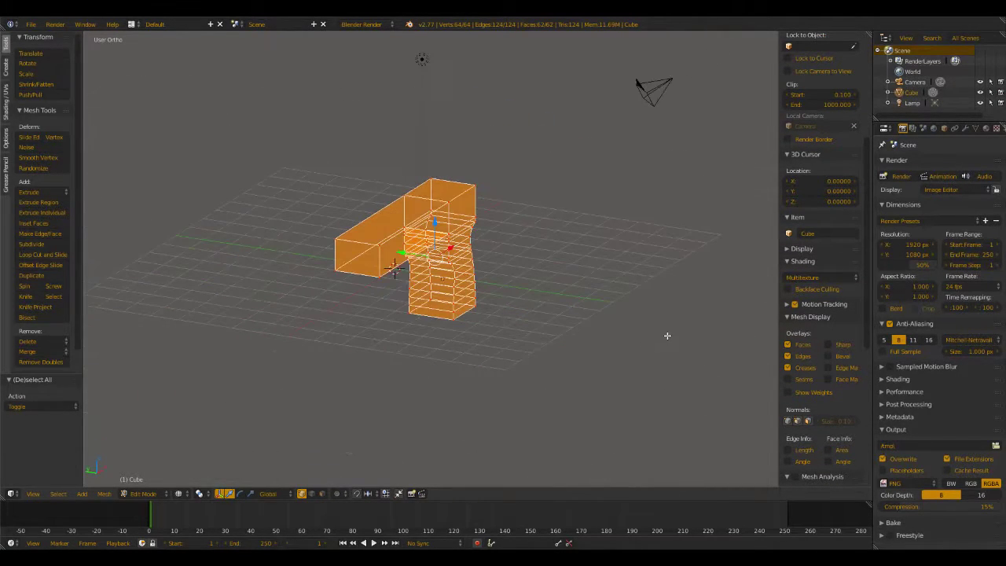
pyautogui.press('s')
pyautogui.press('y')
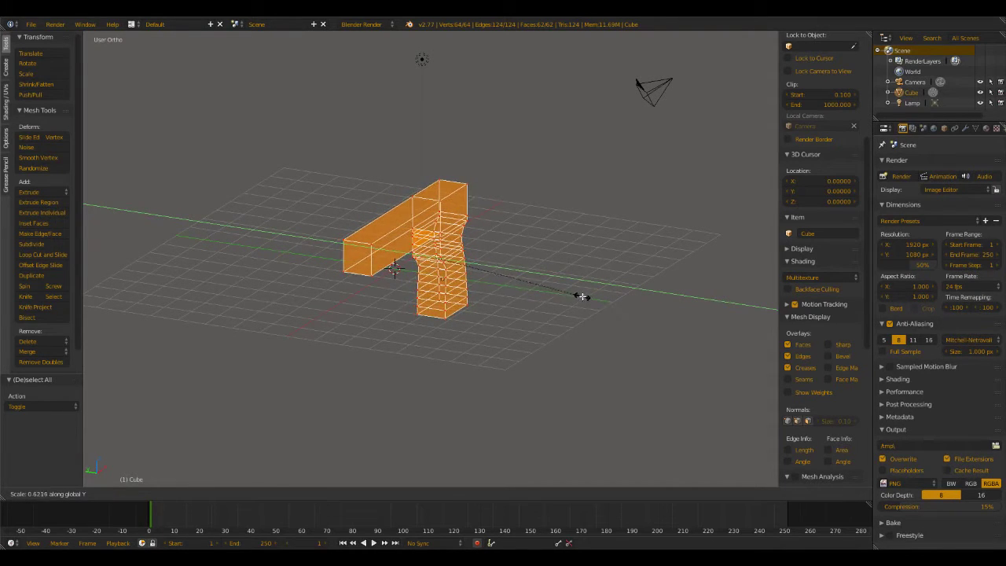
pyautogui.click(570, 293)
# Narrow the mesh once more along Y by a factor of about 0.91 and deselect everything
pyautogui.moveTo(527, 357); pyautogui.dragTo(635, 291, button='middle')
pyautogui.scroll(5, 496, 311)
pyautogui.press('s')
pyautogui.press('y')
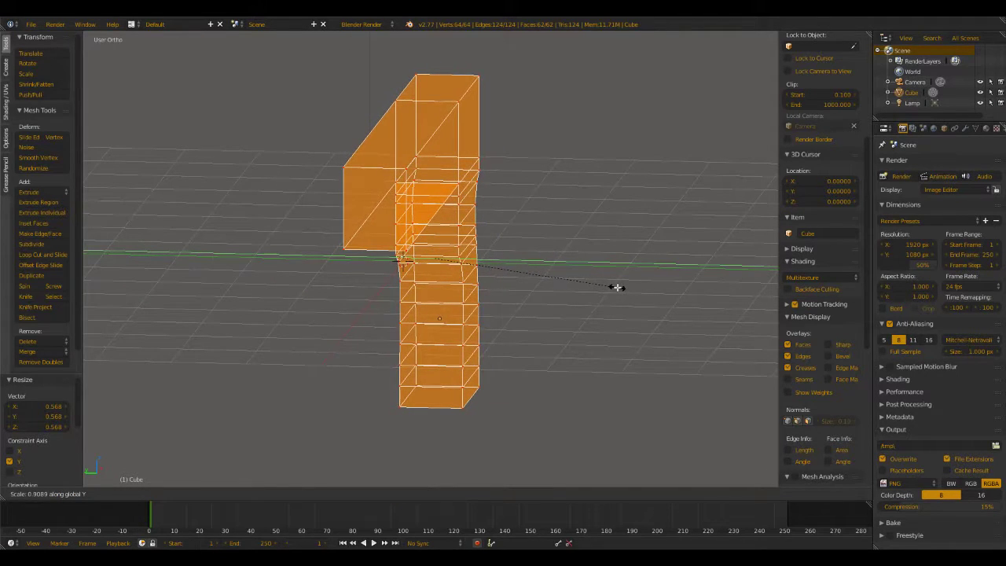
pyautogui.click(615, 288)
pyautogui.press('a')
# Compare the grip and the receiver's rear end with the reference image in front view
pyautogui.scroll(4, 628, 304)
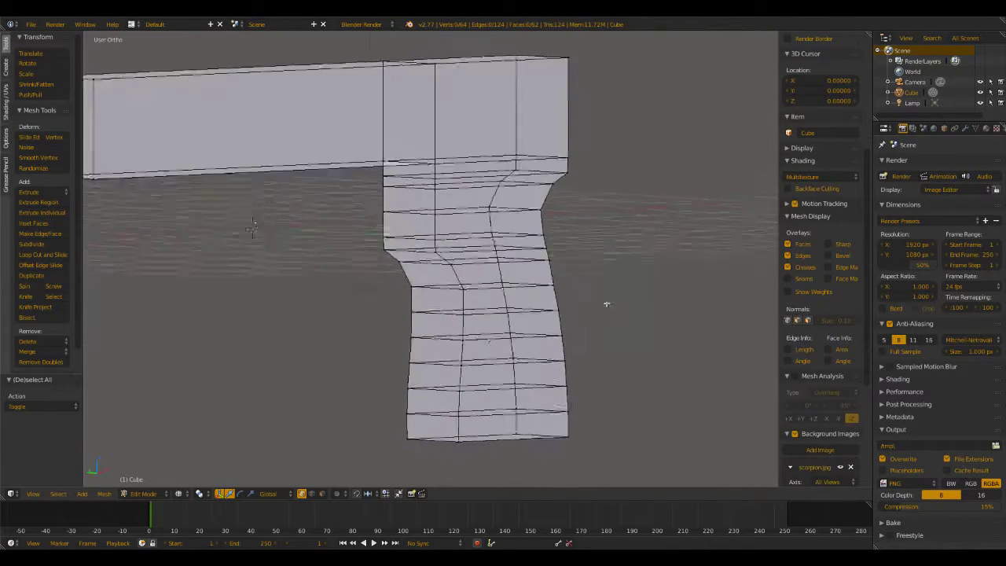
pyautogui.moveTo(602, 301); pyautogui.dragTo(469, 304, button='middle')
pyautogui.press('KP_1')
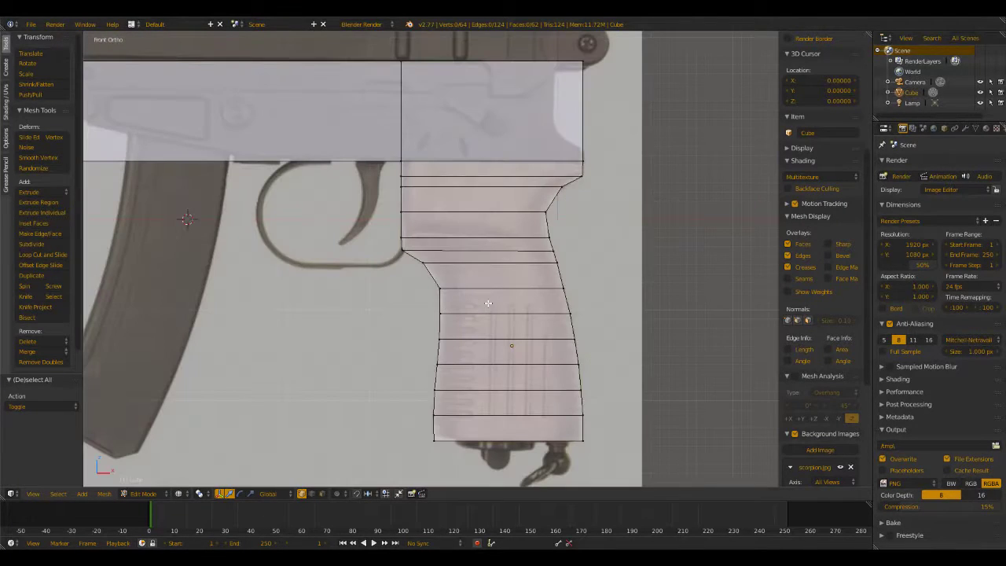
pyautogui.scroll(-3, 462, 232)
pyautogui.scroll(4, 464, 353)
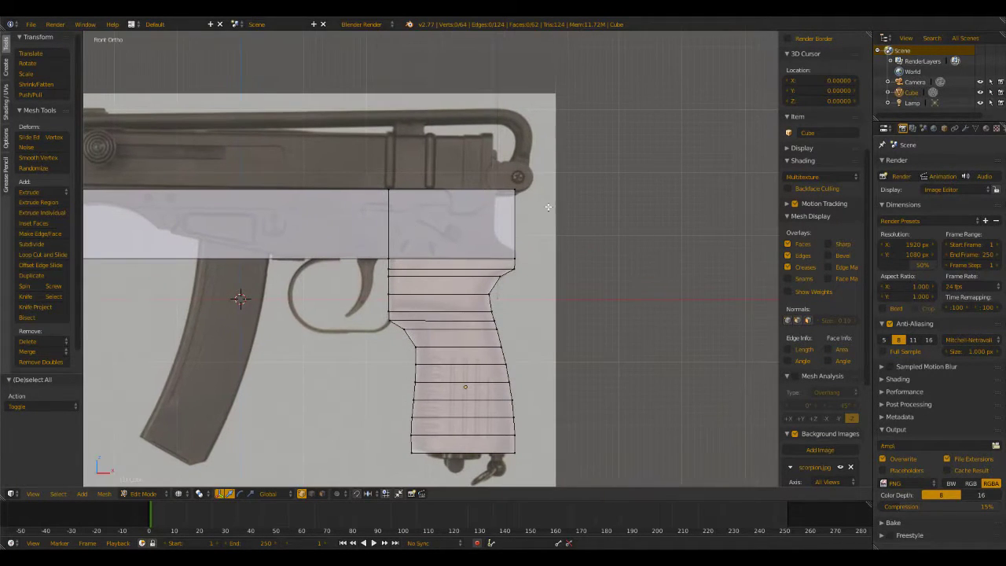
pyautogui.keyDown('shift'); pyautogui.moveTo(541, 333); pyautogui.dragTo(583, 333, button='middle'); pyautogui.keyUp('shift')
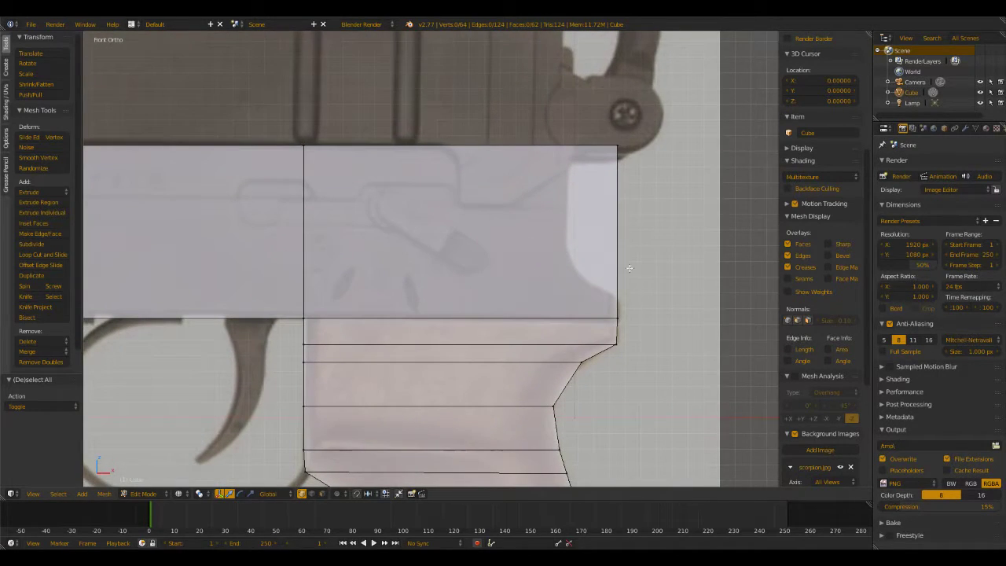
pyautogui.keyDown('shift'); pyautogui.moveTo(636, 269); pyautogui.dragTo(583, 277, button='middle'); pyautogui.keyUp('shift')
pyautogui.keyDown('shift'); pyautogui.moveTo(555, 174); pyautogui.dragTo(583, 244, button='middle'); pyautogui.keyUp('shift')
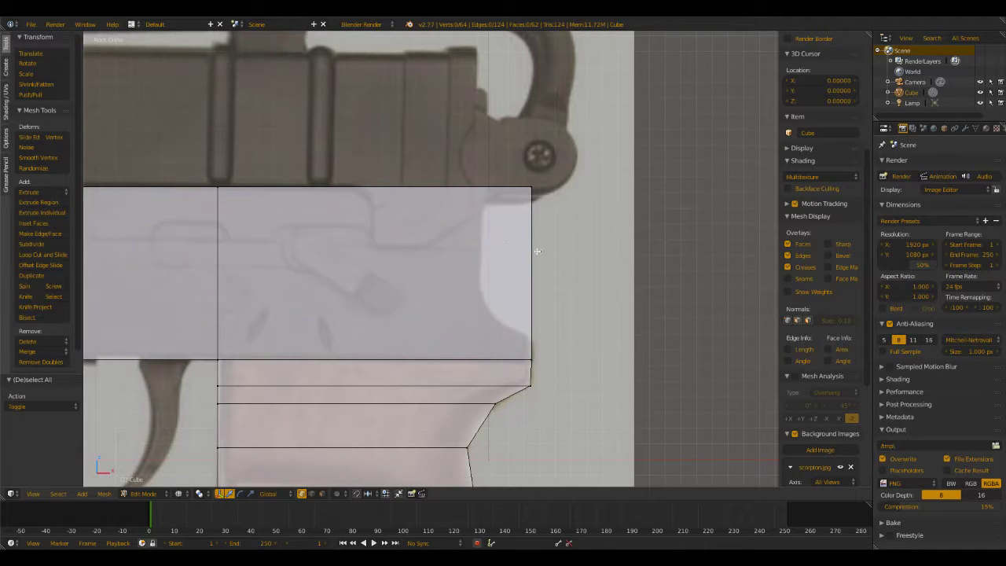
pyautogui.keyDown('shift'); pyautogui.moveTo(573, 285); pyautogui.dragTo(598, 268, button='middle'); pyautogui.keyUp('shift')
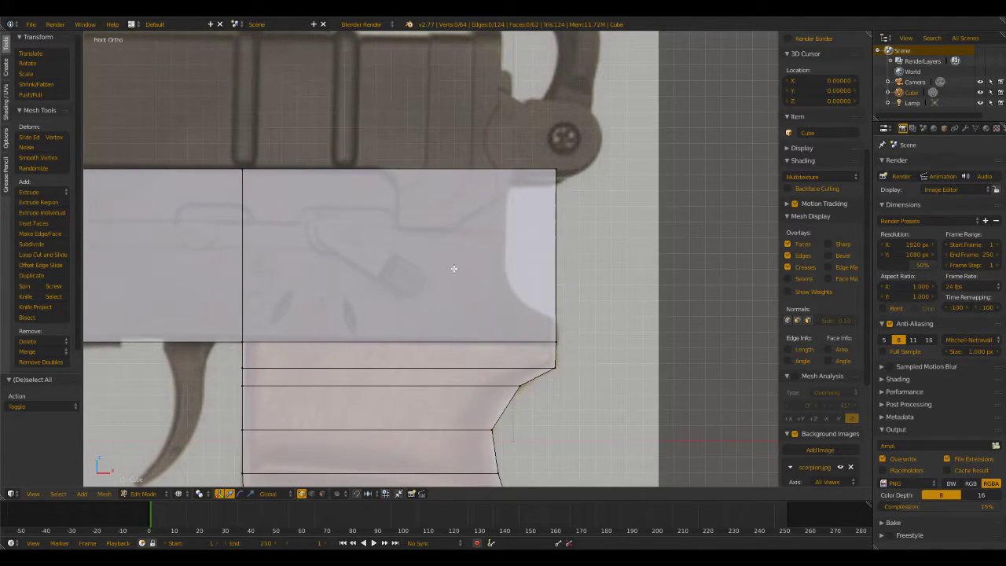
pyautogui.hotkey('ctrl', 'r')
pyautogui.press('Escape')
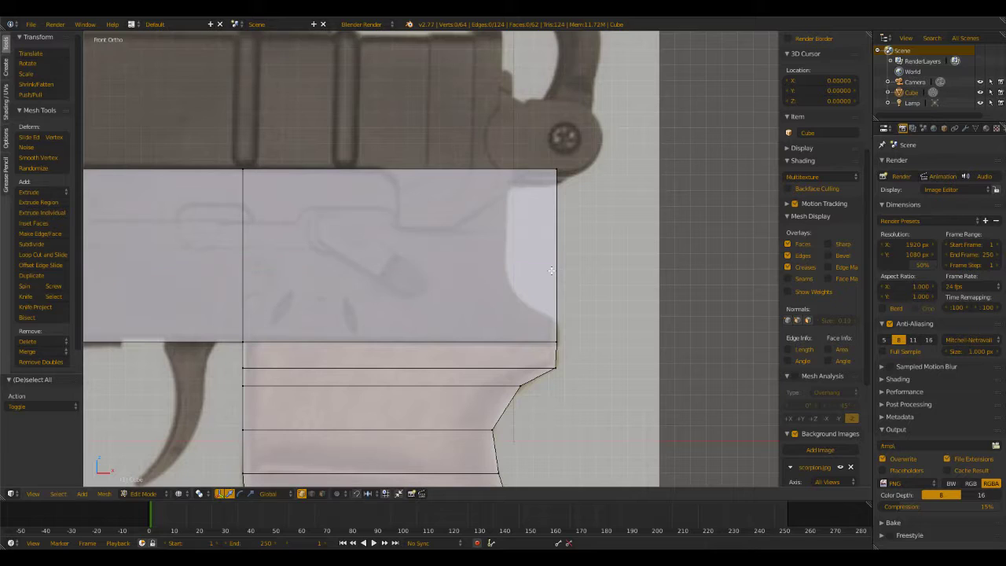
pyautogui.scroll(-7, 388, 286)
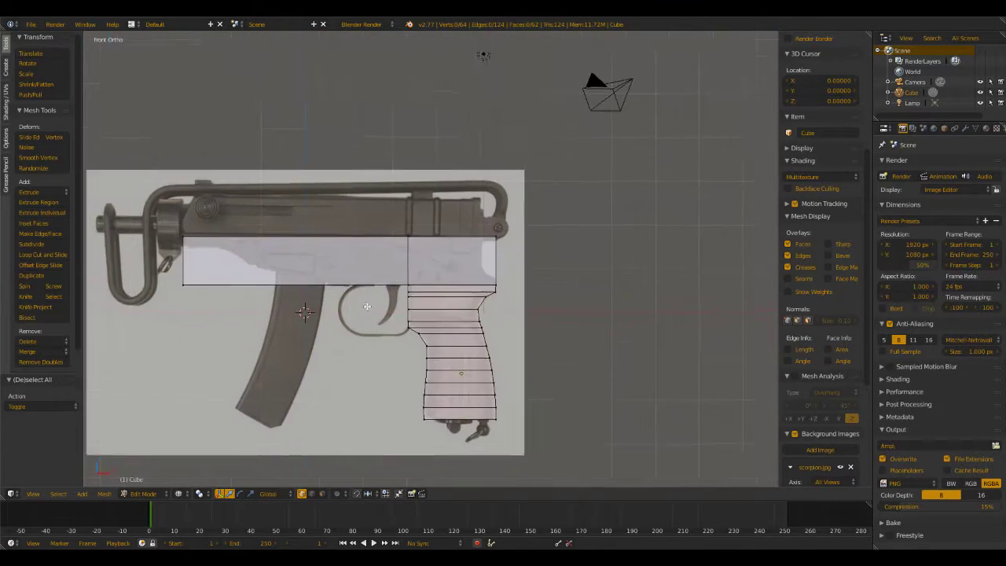
pyautogui.scroll(9, 469, 303)
pyautogui.scroll(-5, 470, 303)
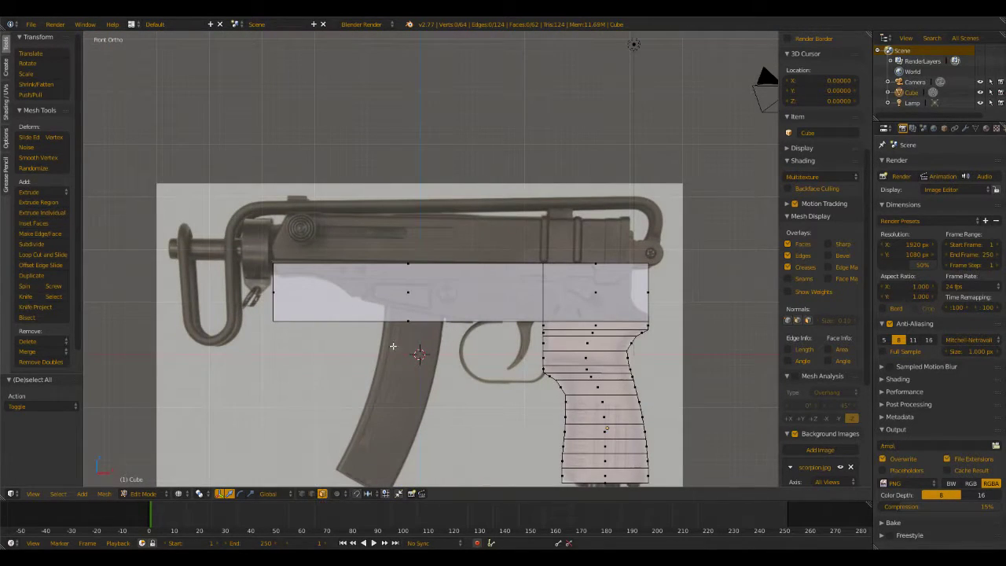
pyautogui.rightClick(398, 319)
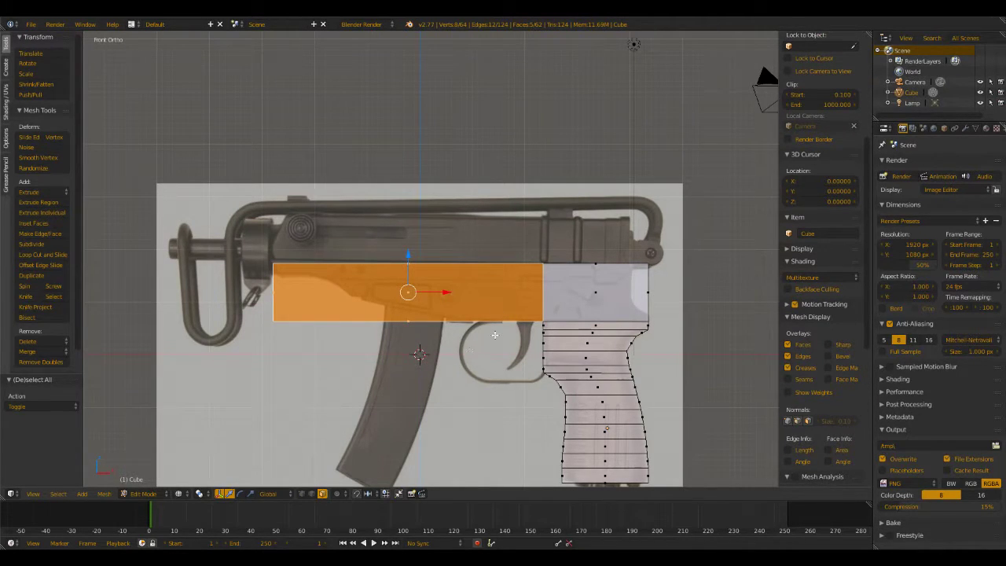
pyautogui.press('a')
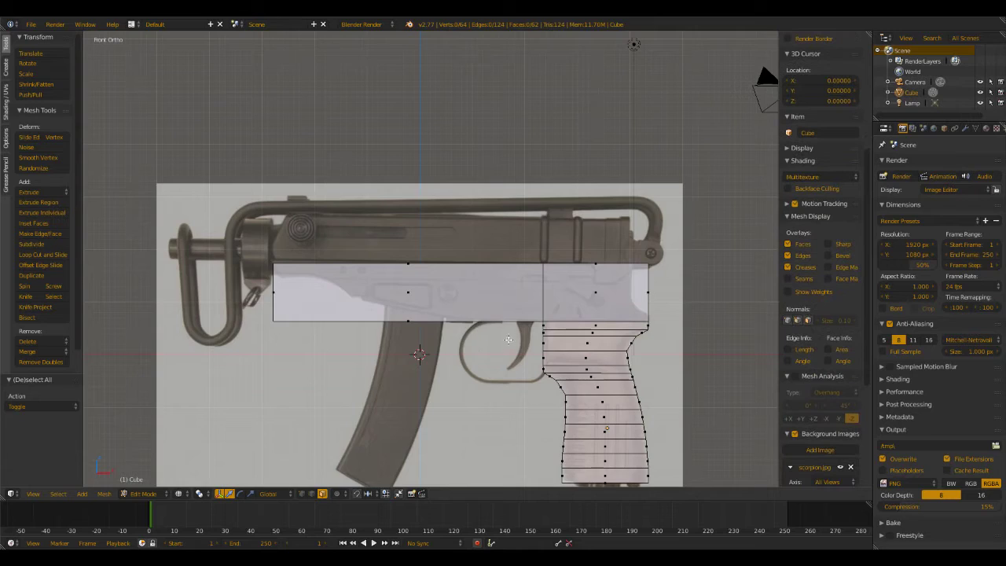
# Try a centred horizontal loop cut along the full receiver and undo it
pyautogui.scroll(4, 502, 340)
pyautogui.hotkey('ctrl', 'r')
pyautogui.click(532, 346)
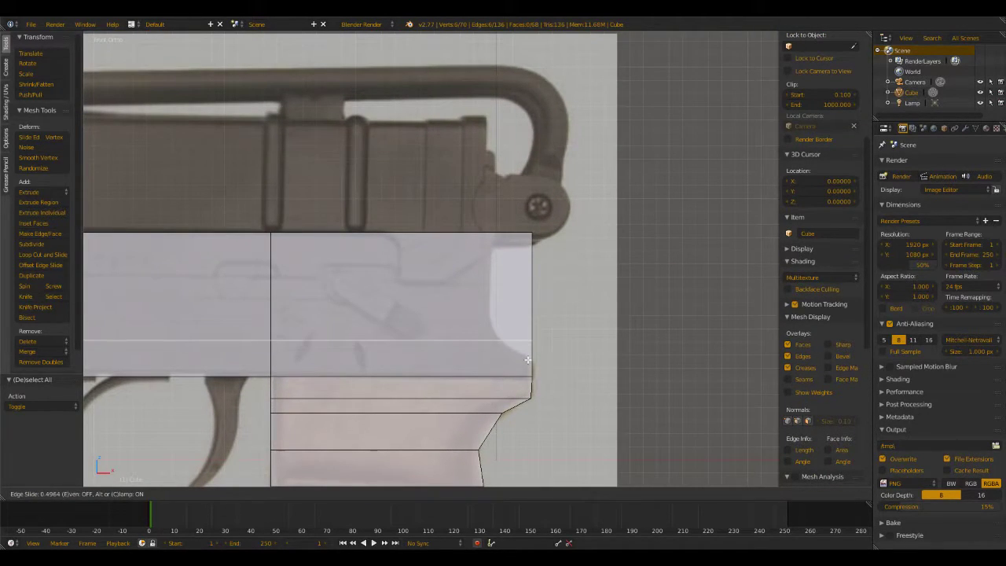
pyautogui.rightClick(527, 360)
pyautogui.press('a')
pyautogui.scroll(1, 304, 342)
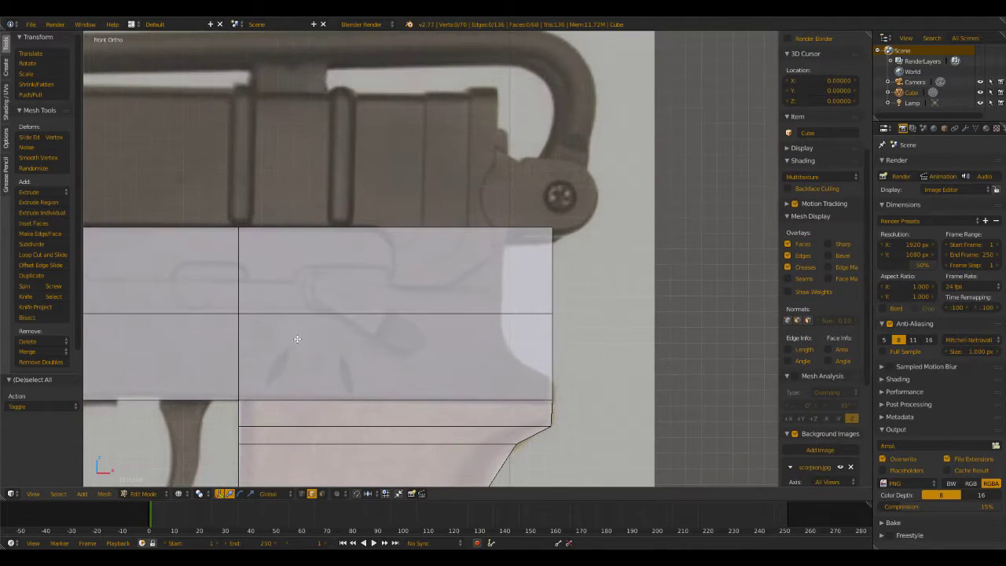
pyautogui.scroll(-5, 300, 341)
pyautogui.hotkey('ctrl', 'z')
pyautogui.hotkey('ctrl', 'z')
# Retry the centred lengthwise loop cut on the receiver, compare it with the reference's front end, and undo it
pyautogui.keyDown('shift'); pyautogui.moveTo(272, 359); pyautogui.dragTo(586, 352, button='middle'); pyautogui.keyUp('shift')
pyautogui.scroll(4, 291, 316)
pyautogui.keyDown('shift'); pyautogui.moveTo(336, 387); pyautogui.dragTo(396, 357, button='middle'); pyautogui.keyUp('shift')
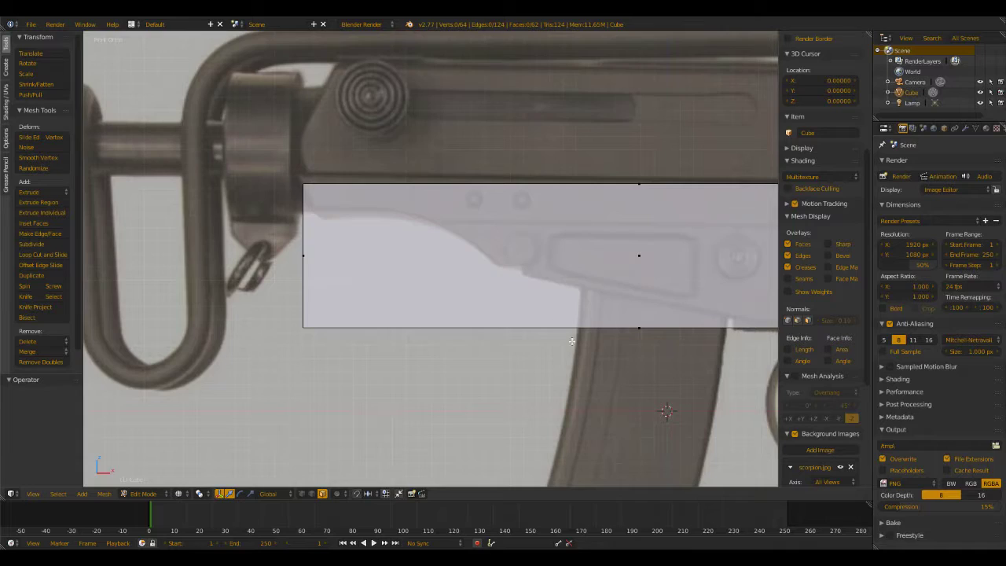
pyautogui.scroll(-5, 573, 342)
pyautogui.scroll(1, 531, 240)
pyautogui.hotkey('ctrl', 'r')
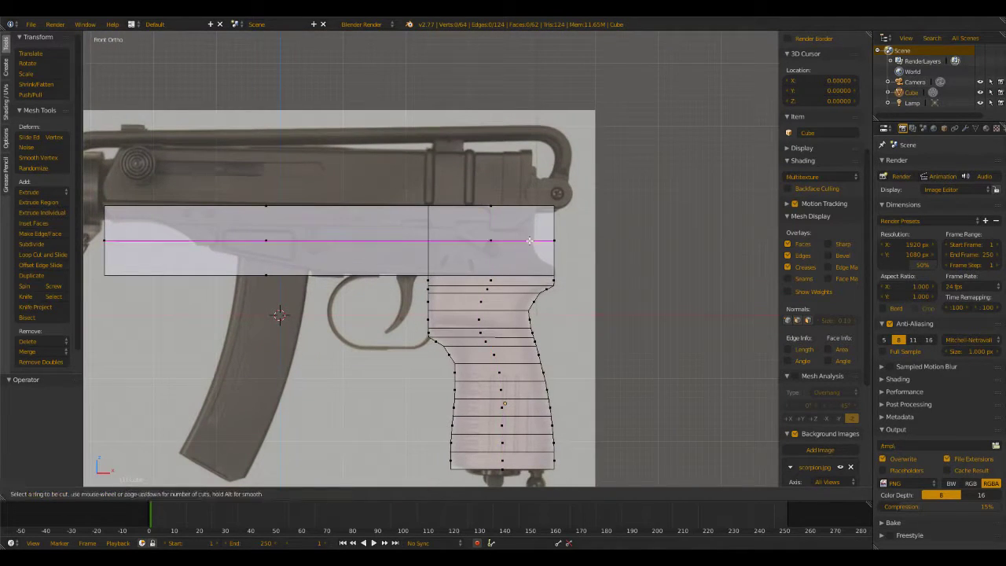
pyautogui.click(544, 237)
pyautogui.rightClick(545, 236)
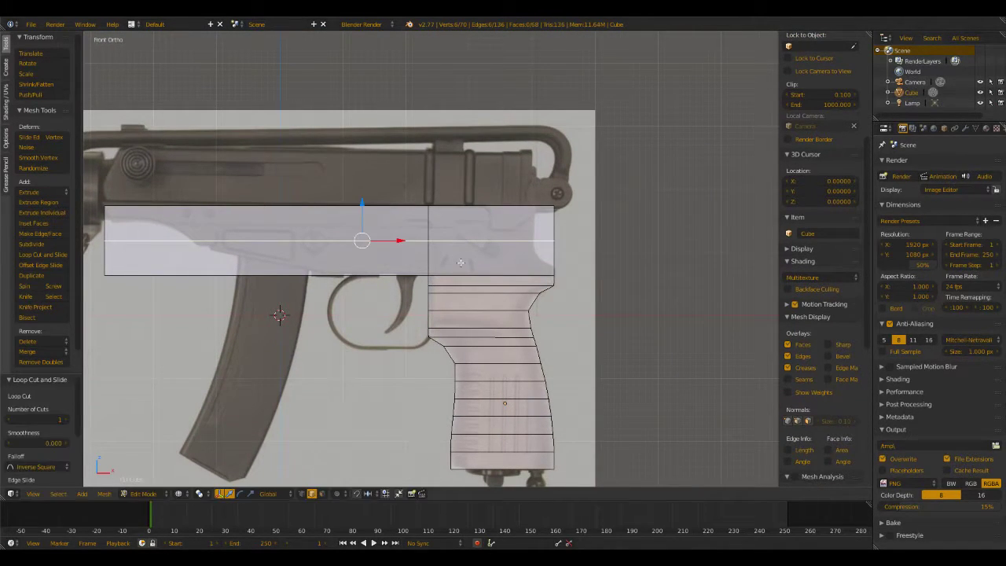
pyautogui.keyDown('shift'); pyautogui.moveTo(260, 317); pyautogui.dragTo(520, 329, button='middle'); pyautogui.keyUp('shift')
pyautogui.press('a')
pyautogui.scroll(5, 377, 288)
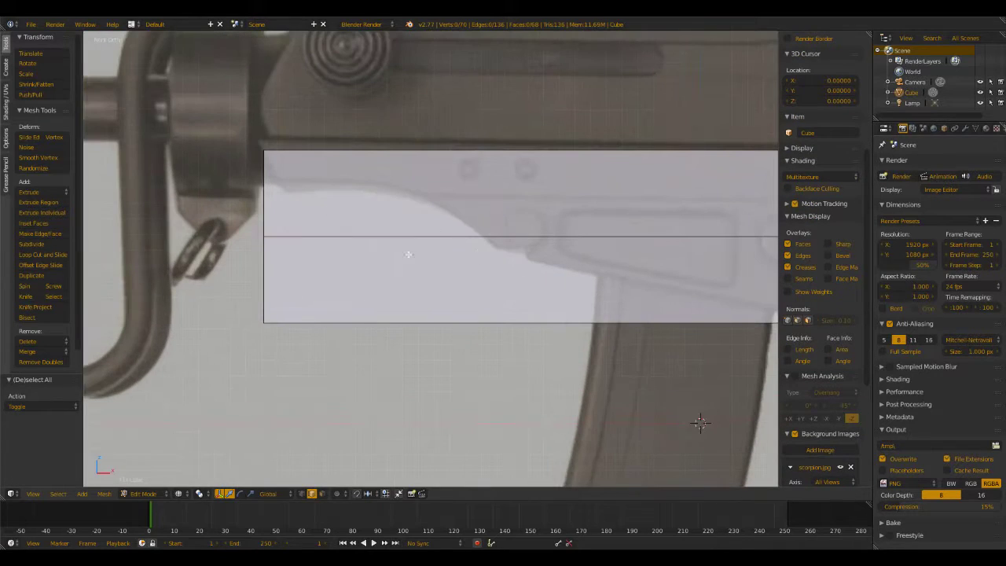
pyautogui.scroll(-4, 373, 246)
pyautogui.rightClick(493, 330)
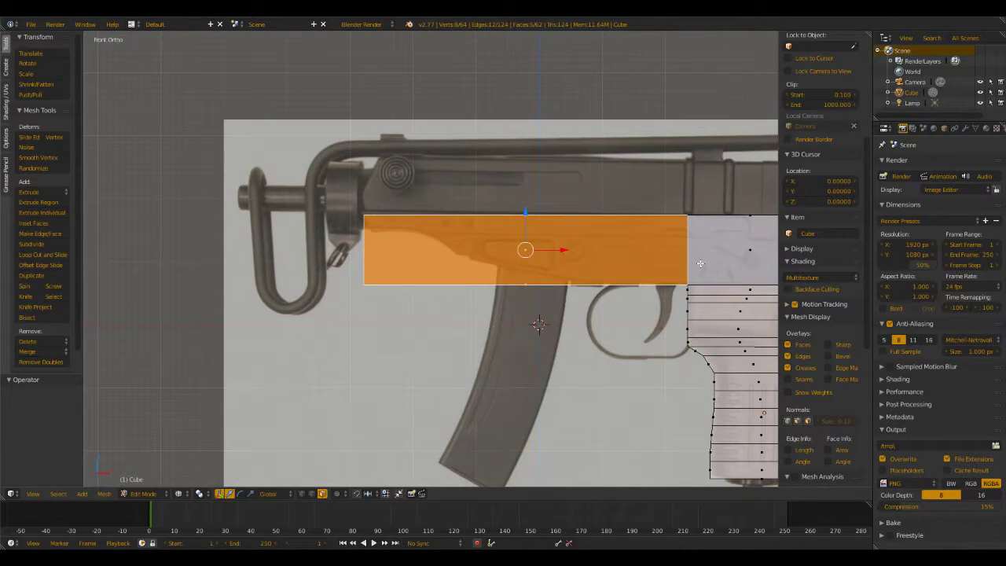
pyautogui.press('a')
# Add a vertical loop cut near the middle of the long receiver section in front of the grip
pyautogui.scroll(4, 425, 339)
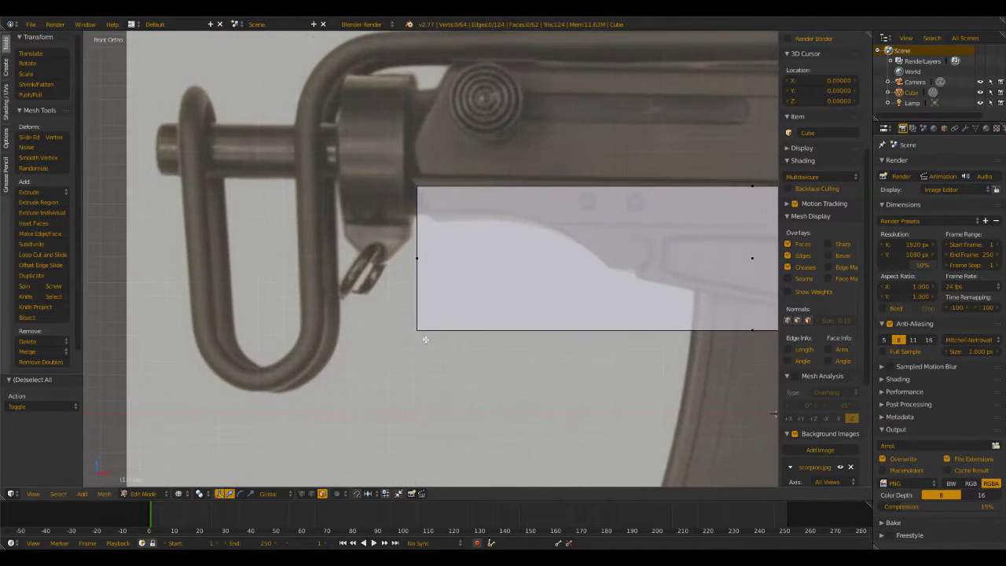
pyautogui.keyDown('shift'); pyautogui.moveTo(578, 409); pyautogui.dragTo(576, 357, button='middle'); pyautogui.keyUp('shift')
pyautogui.scroll(-5, 578, 347)
pyautogui.keyDown('shift'); pyautogui.moveTo(540, 292); pyautogui.dragTo(454, 343, button='middle'); pyautogui.keyUp('shift')
pyautogui.scroll(4, 454, 342)
pyautogui.scroll(-3, 453, 343)
pyautogui.hotkey('ctrl', 'r')
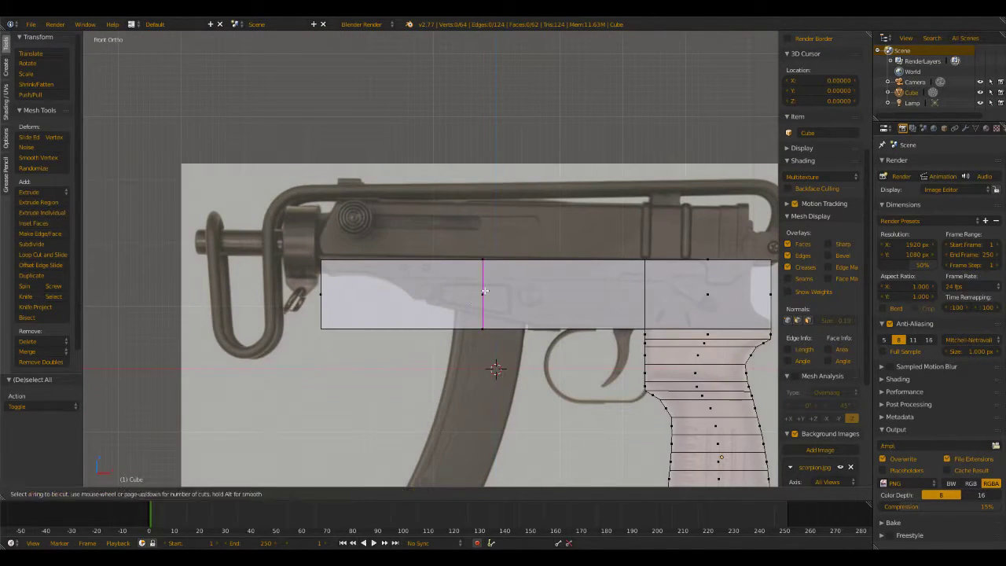
pyautogui.click(484, 291)
pyautogui.click(492, 306)
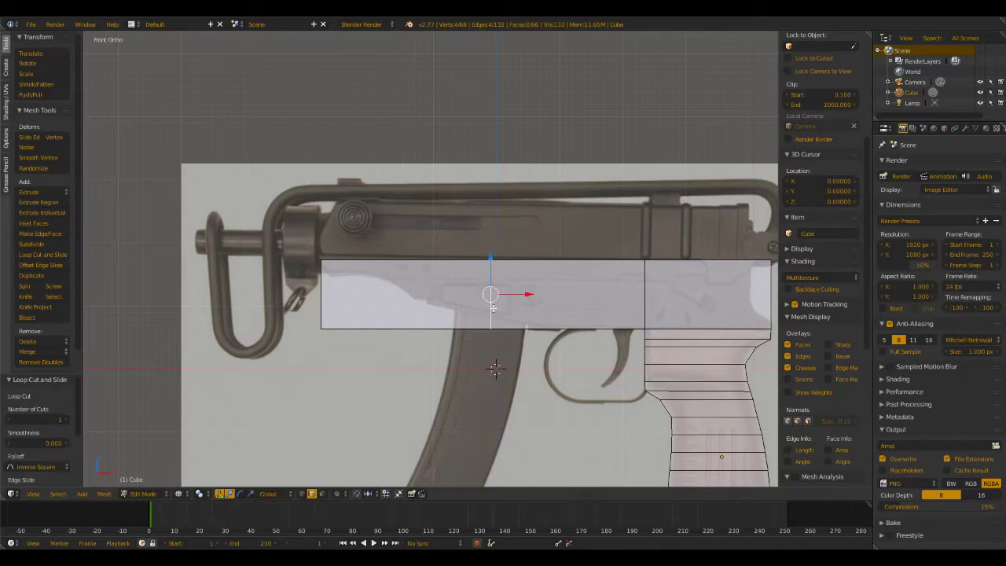
# Set the number of cuts for the receiver's vertical loop cut to 14 and deselect everything
pyautogui.click(67, 419)
pyautogui.click(67, 420)
pyautogui.click(68, 419)
pyautogui.click(68, 419)
pyautogui.click(68, 420)
pyautogui.click(68, 420)
pyautogui.click(68, 419)
pyautogui.click(67, 420)
pyautogui.keyDown('ctrl'); pyautogui.scroll(4, 67, 421); pyautogui.keyUp('ctrl')
pyautogui.keyDown('ctrl'); pyautogui.scroll(1, 67, 420); pyautogui.keyUp('ctrl')
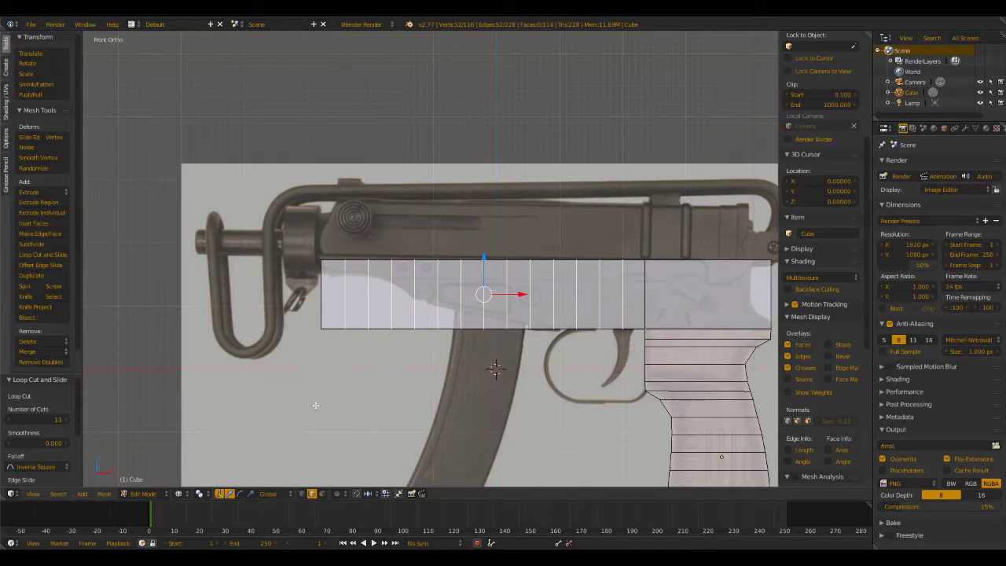
pyautogui.keyDown('ctrl'); pyautogui.scroll(1, 63, 422); pyautogui.keyUp('ctrl')
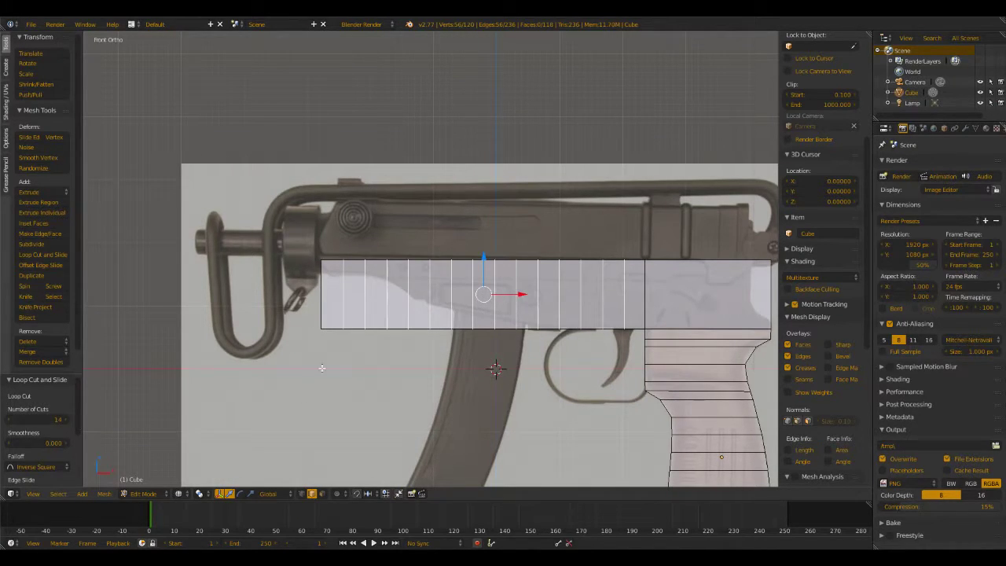
pyautogui.press('a')
# Raise the receiver's front lower corner vertices about 0.87 units along Z to the reference outline
pyautogui.scroll(5, 361, 364)
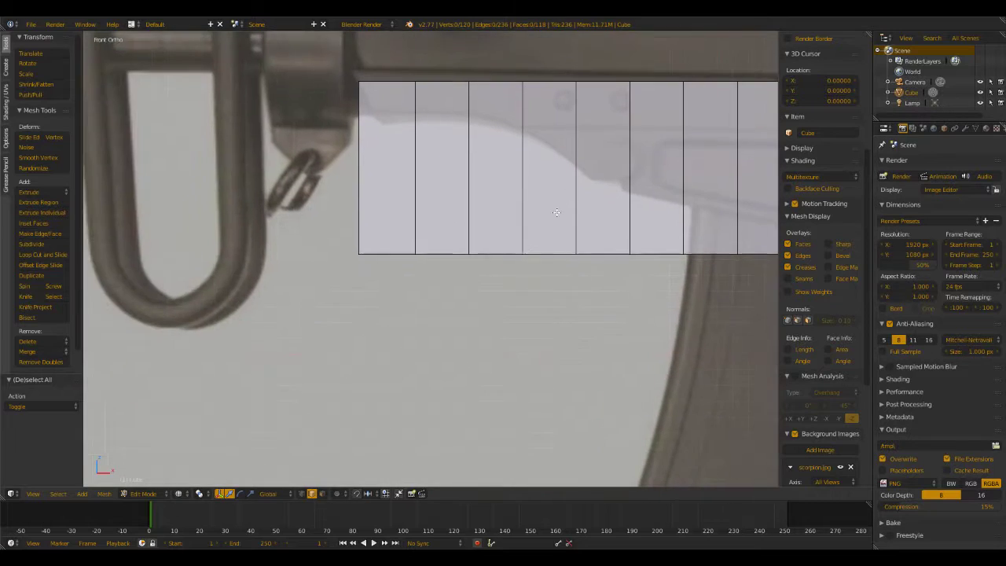
pyautogui.scroll(4, 411, 266)
pyautogui.scroll(-5, 449, 246)
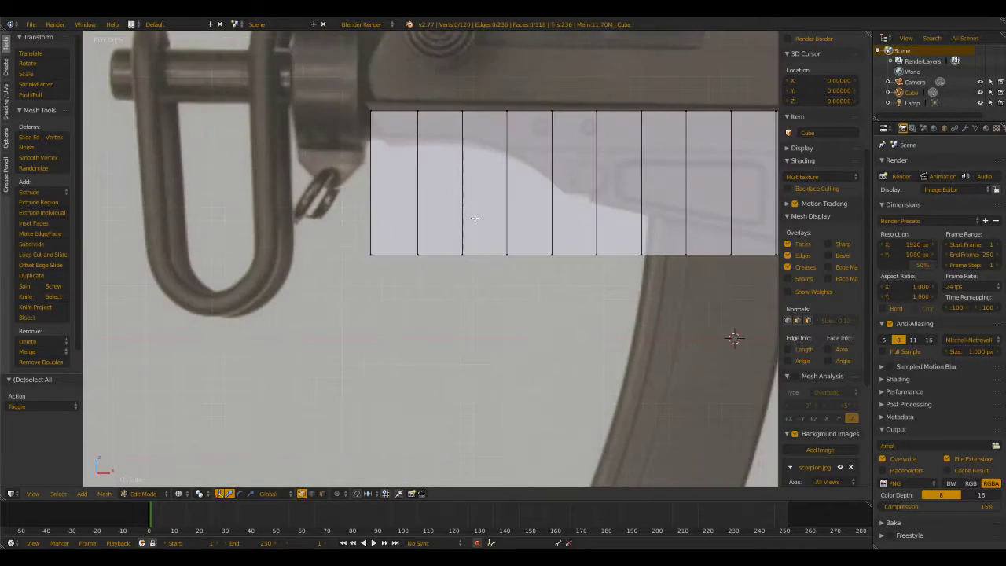
pyautogui.rightClick(400, 364)
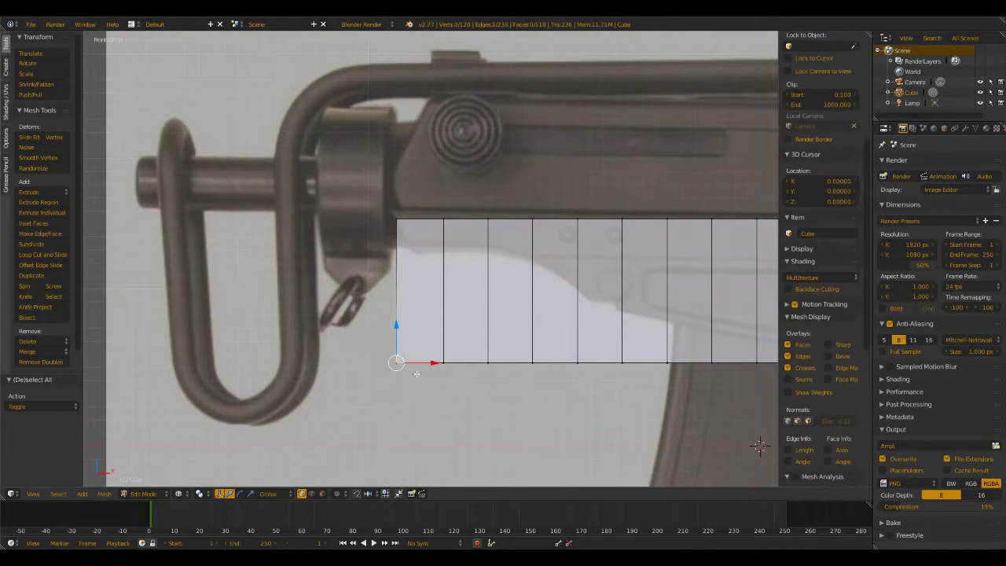
pyautogui.press('g')
pyautogui.press('z')
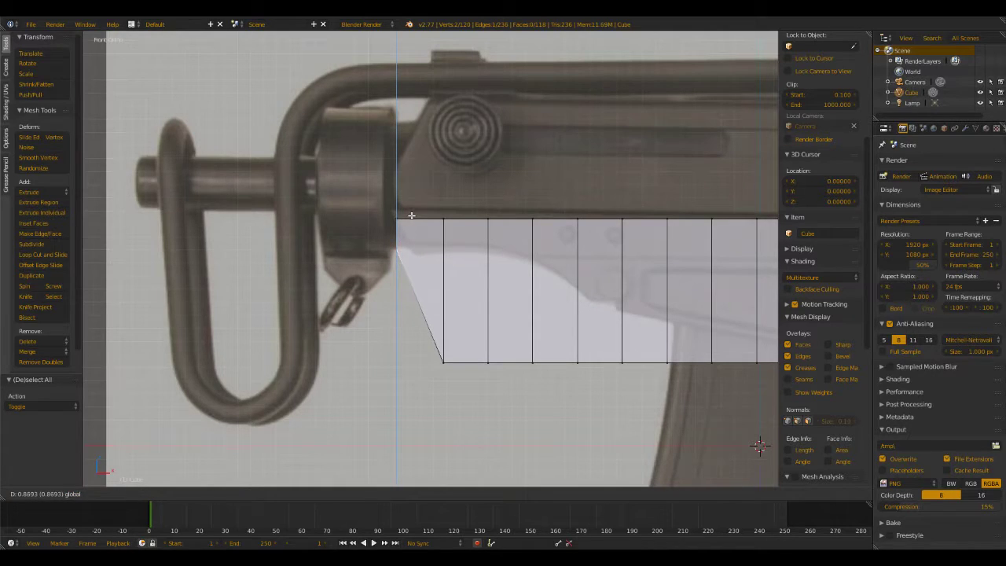
pyautogui.click(411, 215)
# Raise the lower vertices of the first two loops behind the receiver's front end along Z to the reference's lower edge
pyautogui.rightClick(442, 361)
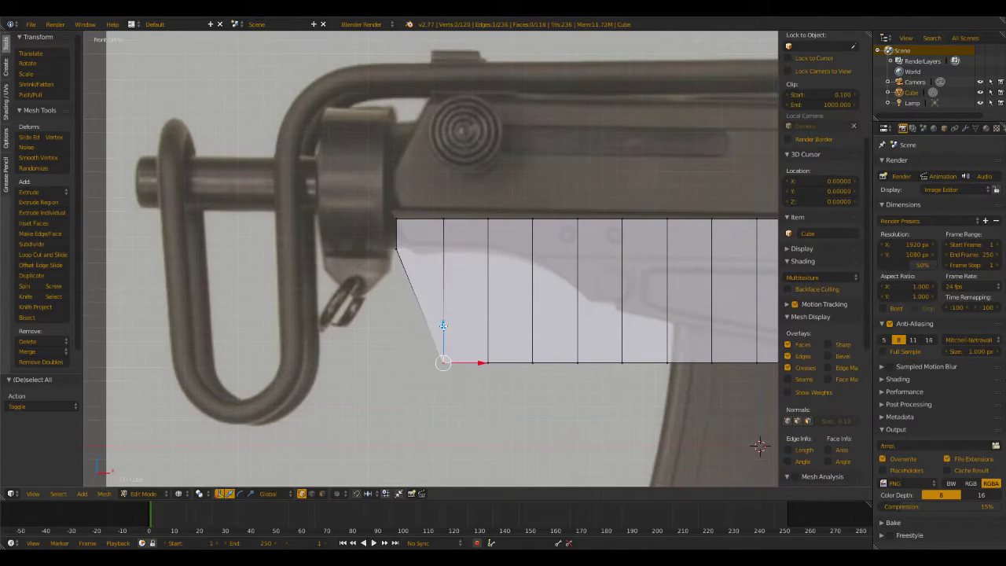
pyautogui.press('g')
pyautogui.press('z')
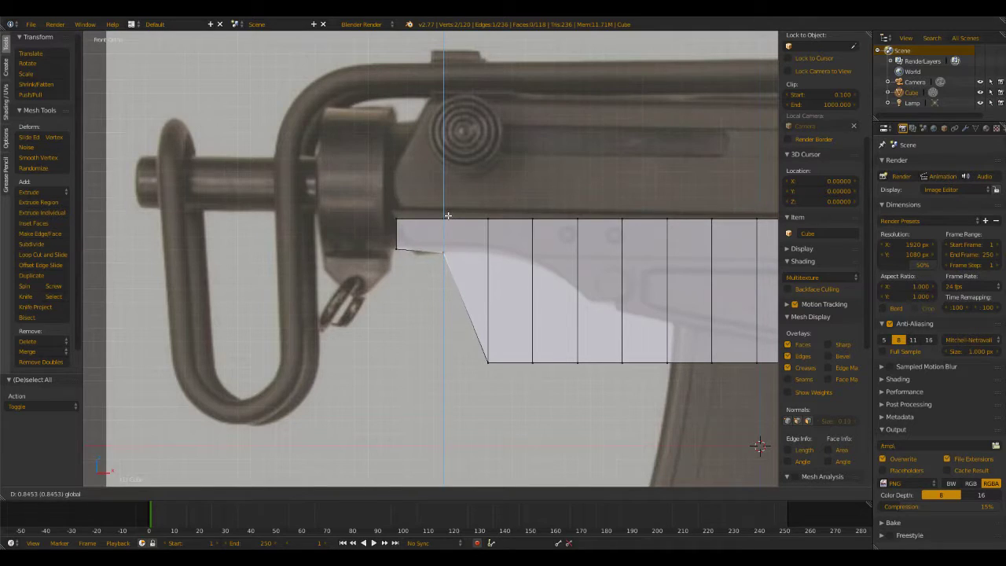
pyautogui.click(449, 208)
pyautogui.rightClick(488, 361)
pyautogui.press('g')
pyautogui.press('z')
pyautogui.click(489, 210)
pyautogui.scroll(-3, 821, 236)
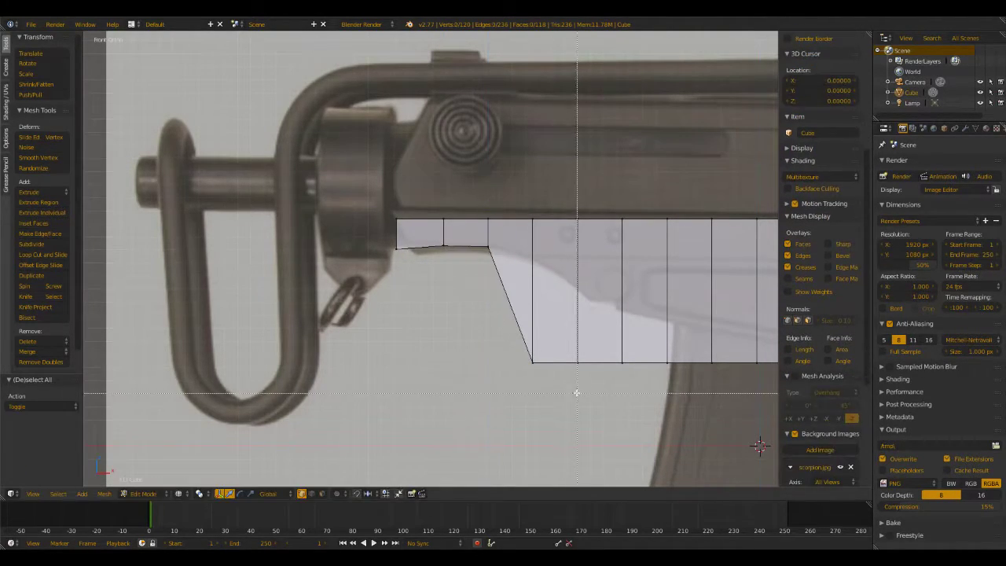
# Raise the third loop's lower vertices about 0.77 units along Z to the reference curve and deselect them
pyautogui.press('b')
pyautogui.moveTo(574, 393); pyautogui.dragTo(503, 341)
pyautogui.press('g')
pyautogui.press('z')
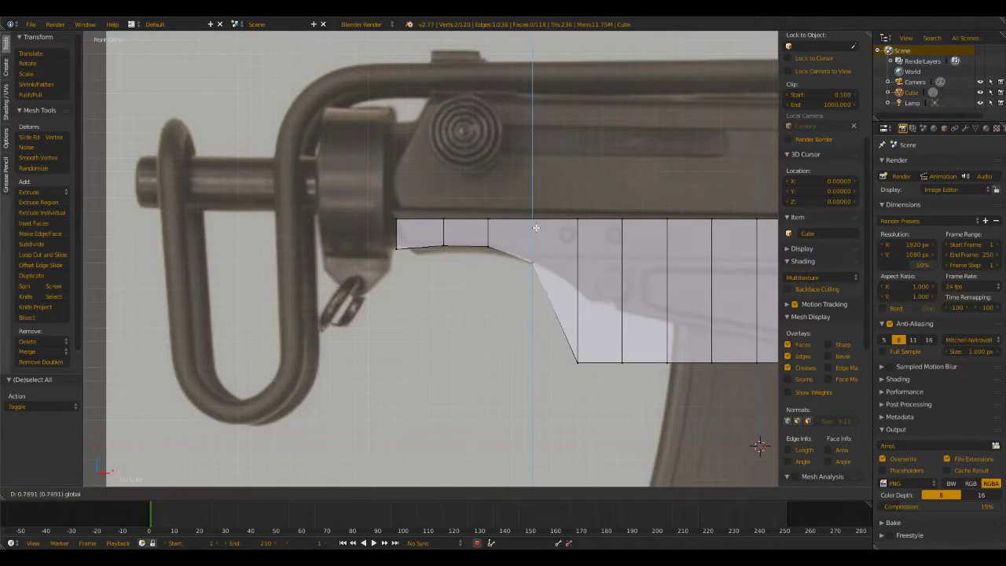
pyautogui.click(537, 226)
pyautogui.press('a')
# Raise the lower vertices of the fourth and fifth vertical loops along Z to the reference's lower edge and deselect them
pyautogui.press('b')
pyautogui.moveTo(604, 397); pyautogui.dragTo(555, 334)
pyautogui.press('g')
pyautogui.press('z')
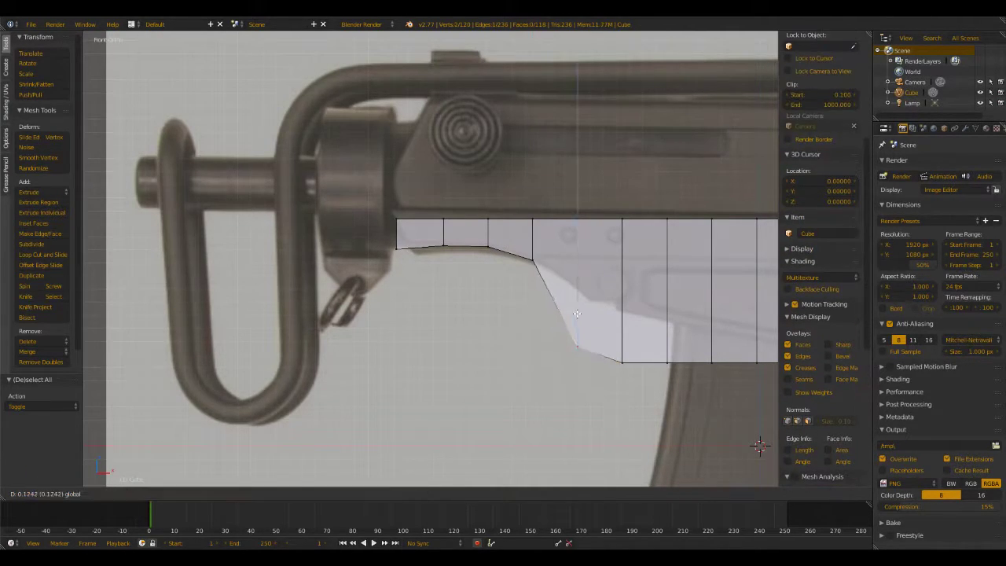
pyautogui.click(579, 252)
pyautogui.rightClick(621, 362)
pyautogui.press('g')
pyautogui.press('z')
pyautogui.click(621, 269)
pyautogui.press('a')
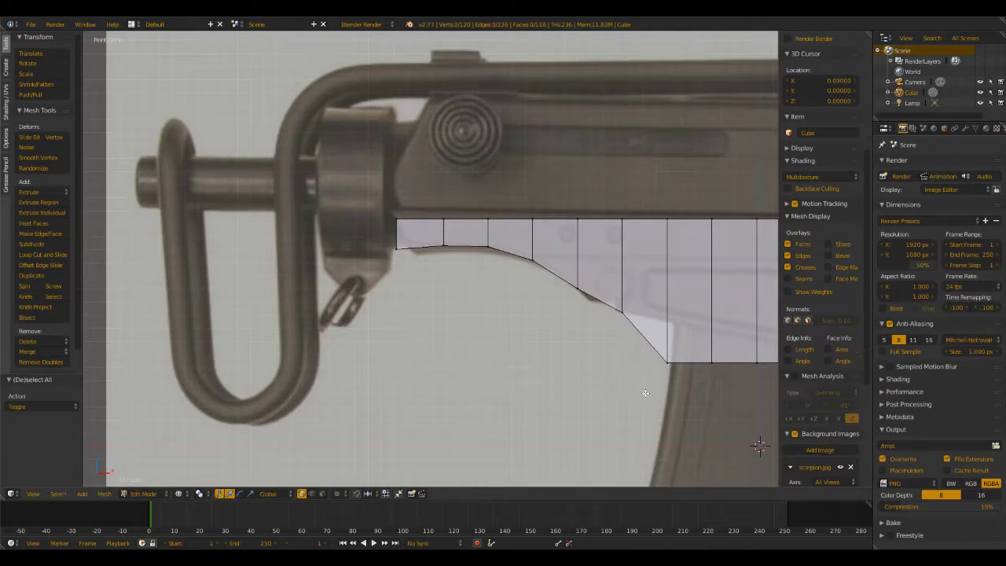
# Raise the lower vertices of the sixth, seventh and eighth loops along Z to the receiver edge above the magazine
pyautogui.keyDown('shift'); pyautogui.moveTo(709, 420); pyautogui.dragTo(504, 390, button='middle'); pyautogui.keyUp('shift')
pyautogui.moveTo(446, 307); pyautogui.dragTo(464, 249)
pyautogui.press('a')
pyautogui.rightClick(507, 332)
pyautogui.press('g')
pyautogui.press('z')
pyautogui.click(508, 259)
pyautogui.rightClick(551, 331)
pyautogui.press('g')
pyautogui.press('z')
pyautogui.rightClick(559, 267)
# Raise the lower vertices of the ninth, tenth and eleventh loops along Z to the reference edge behind the magazine
pyautogui.keyDown('shift'); pyautogui.moveTo(559, 267); pyautogui.dragTo(453, 246, button='middle'); pyautogui.keyUp('shift')
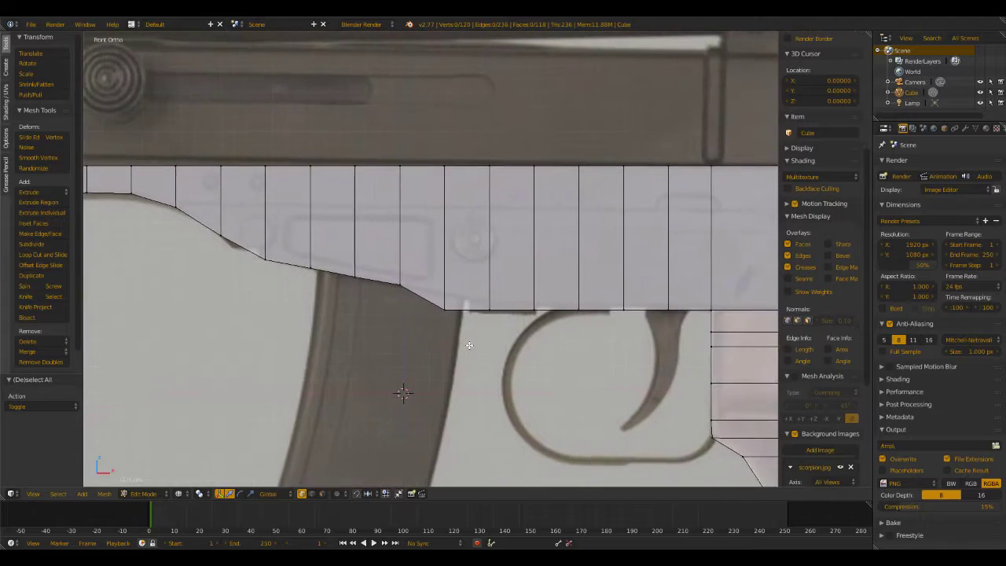
pyautogui.moveTo(449, 270); pyautogui.dragTo(452, 252)
pyautogui.press('a')
pyautogui.press('b')
pyautogui.moveTo(511, 335); pyautogui.dragTo(494, 264)
pyautogui.click(493, 264)
pyautogui.rightClick(535, 275)
pyautogui.press('g')
pyautogui.press('z')
pyautogui.click(535, 267)
# Raise the lower vertices of the twelfth and thirteenth loops along Z to the reference edge above the trigger guard
pyautogui.keyDown('shift'); pyautogui.moveTo(577, 343); pyautogui.dragTo(483, 355, button='middle'); pyautogui.keyUp('shift')
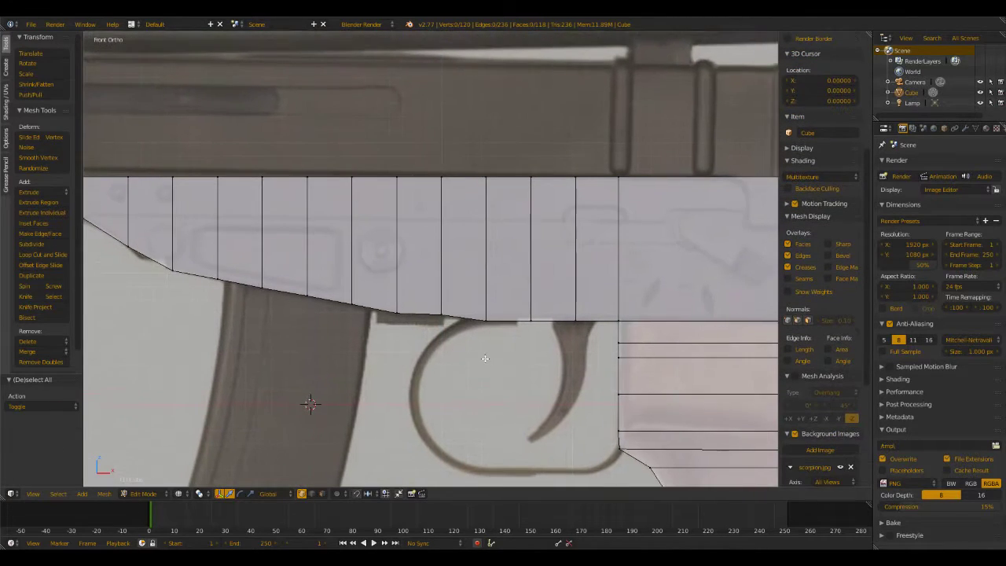
pyautogui.rightClick(487, 280)
pyautogui.press('g')
pyautogui.press('z')
pyautogui.click(487, 274)
pyautogui.rightClick(539, 333)
pyautogui.press('g')
pyautogui.press('z')
pyautogui.click(531, 279)
pyautogui.scroll(-3, 822, 235)
pyautogui.press('a')
# Raise the last loop's lower vertices above the trigger slightly along Z to the reference edge and deselect them
pyautogui.keyDown('shift'); pyautogui.moveTo(579, 336); pyautogui.dragTo(502, 322, button='middle'); pyautogui.keyUp('shift')
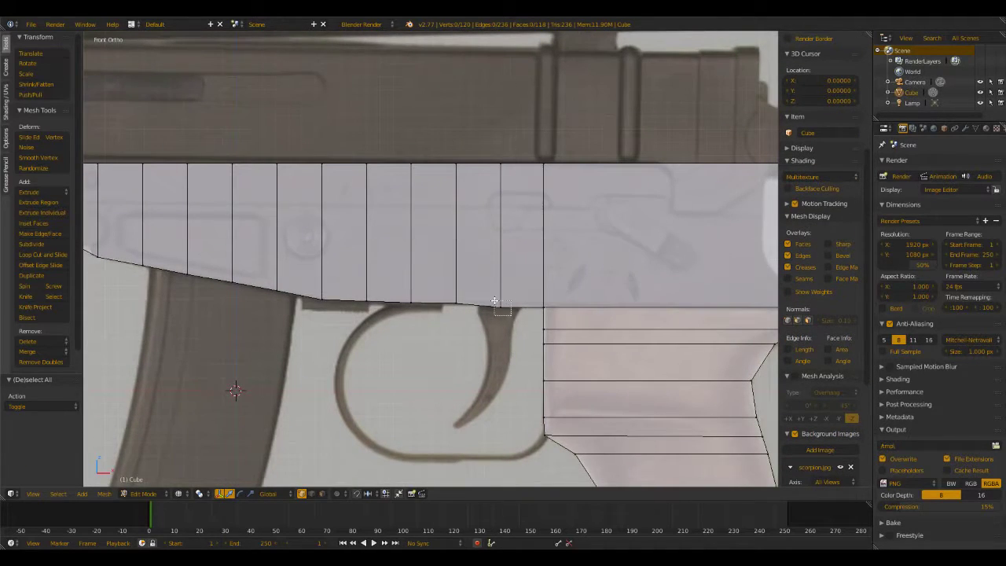
pyautogui.moveTo(494, 301); pyautogui.dragTo(494, 301)
pyautogui.press('g')
pyautogui.press('z')
pyautogui.rightClick(503, 270)
pyautogui.rightClick(488, 308)
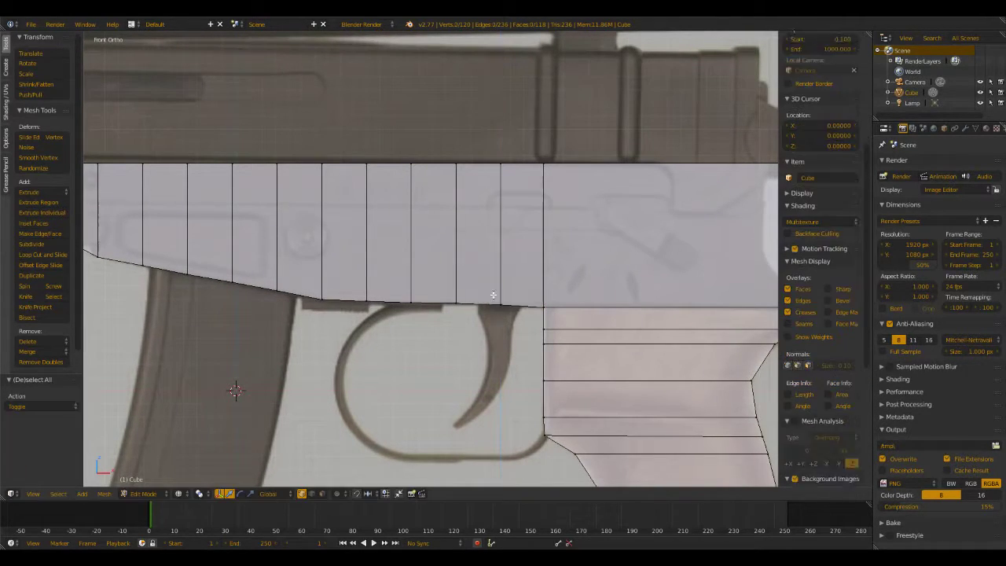
pyautogui.press('a')
# Examine the receiver and grip mesh in perspective and compare its front-view outline with the reference along its whole length
pyautogui.scroll(-5, 483, 345)
pyautogui.moveTo(399, 358)
pyautogui.mouseDown(button='middle')
pyautogui.moveTo(490, 376)
pyautogui.moveTo(564, 364)
pyautogui.moveTo(359, 346)
pyautogui.moveTo(399, 358)
pyautogui.mouseUp(button='middle')
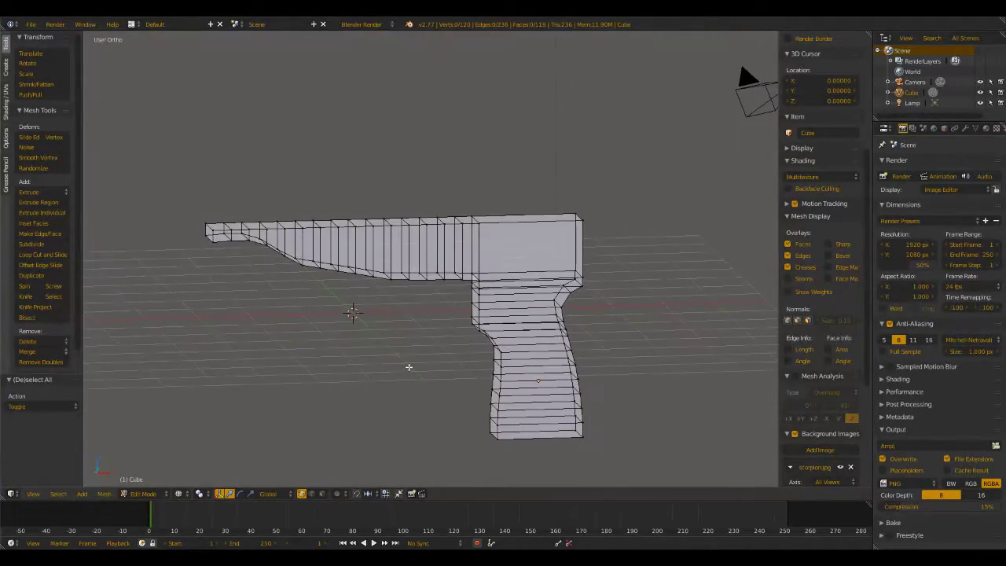
pyautogui.press('KP_1')
pyautogui.scroll(3, 602, 284)
pyautogui.keyDown('shift'); pyautogui.moveTo(661, 267); pyautogui.dragTo(503, 275, button='middle'); pyautogui.keyUp('shift')
pyautogui.scroll(3, 406, 298)
pyautogui.scroll(-2, 503, 275)
pyautogui.scroll(3, 504, 275)
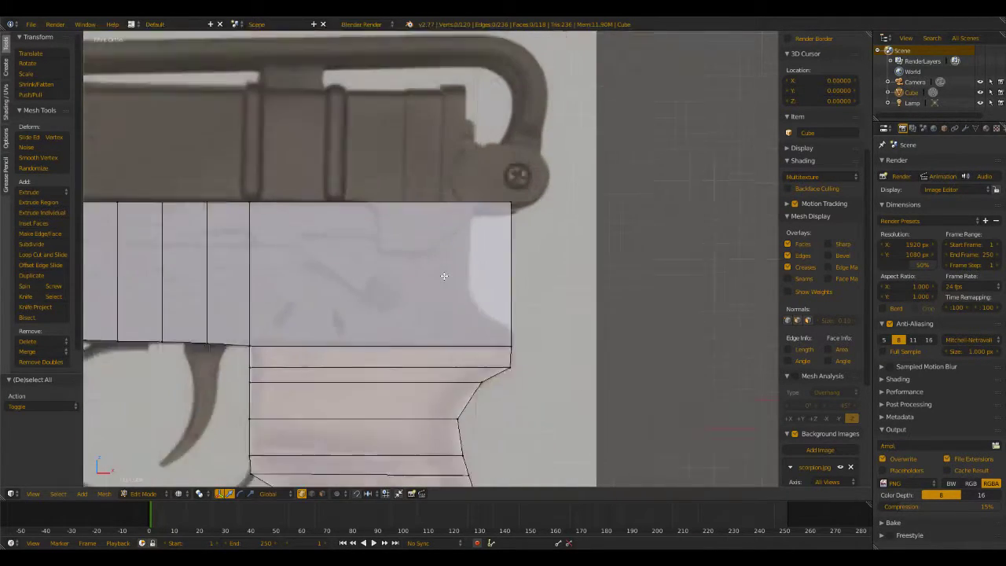
pyautogui.scroll(-4, 543, 267)
pyautogui.scroll(-4, 492, 311)
pyautogui.moveTo(492, 311); pyautogui.dragTo(330, 287, button='middle')
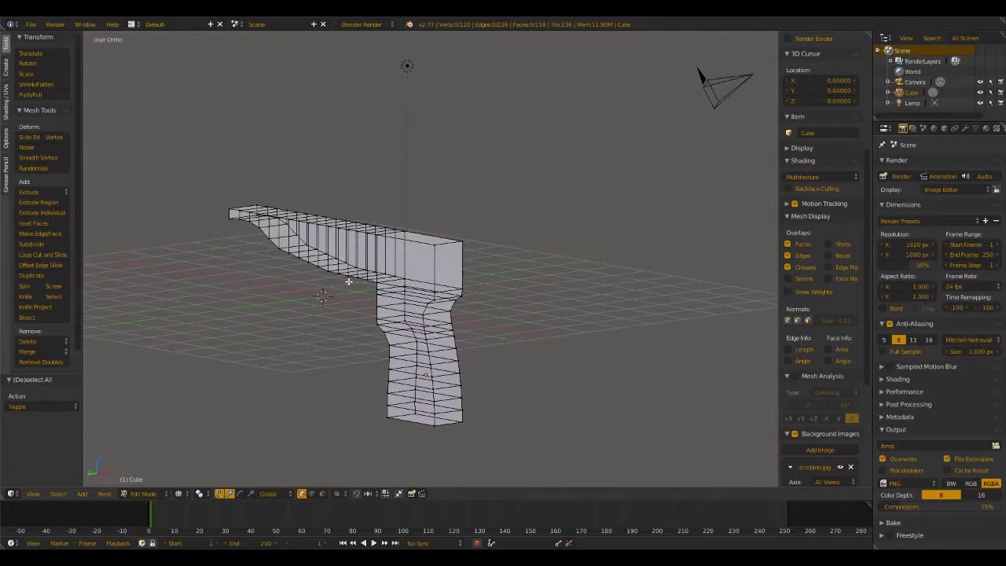
pyautogui.press('KP_1')
pyautogui.scroll(6, 348, 281)
pyautogui.moveTo(463, 252)
pyautogui.keyDown('shift'); pyautogui.mouseDown(button='middle')
pyautogui.moveTo(494, 247)
pyautogui.moveTo(465, 267)
pyautogui.mouseUp(button='middle'); pyautogui.keyUp('shift')
pyautogui.scroll(-4, 516, 277)
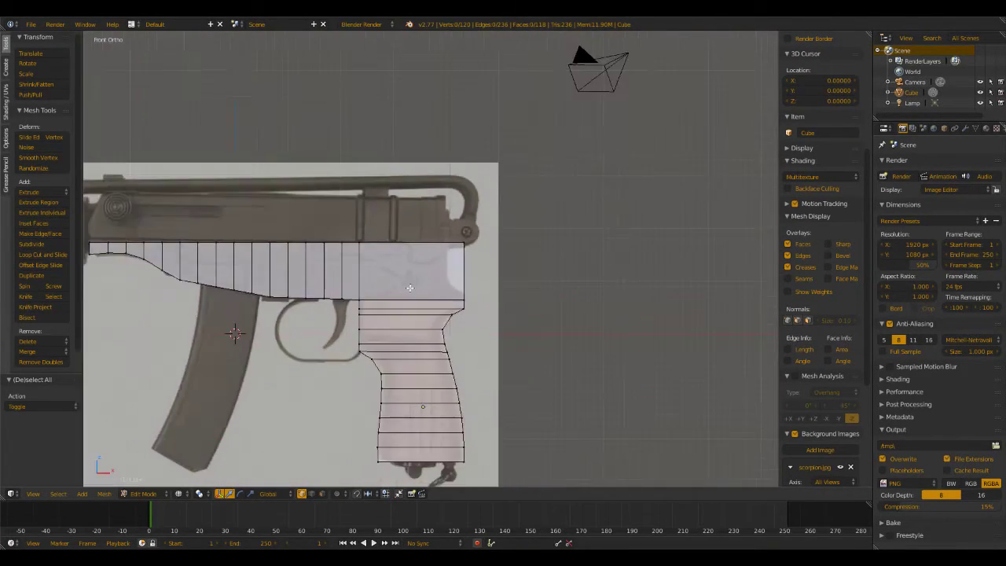
pyautogui.scroll(5, 558, 281)
pyautogui.scroll(-4, 487, 323)
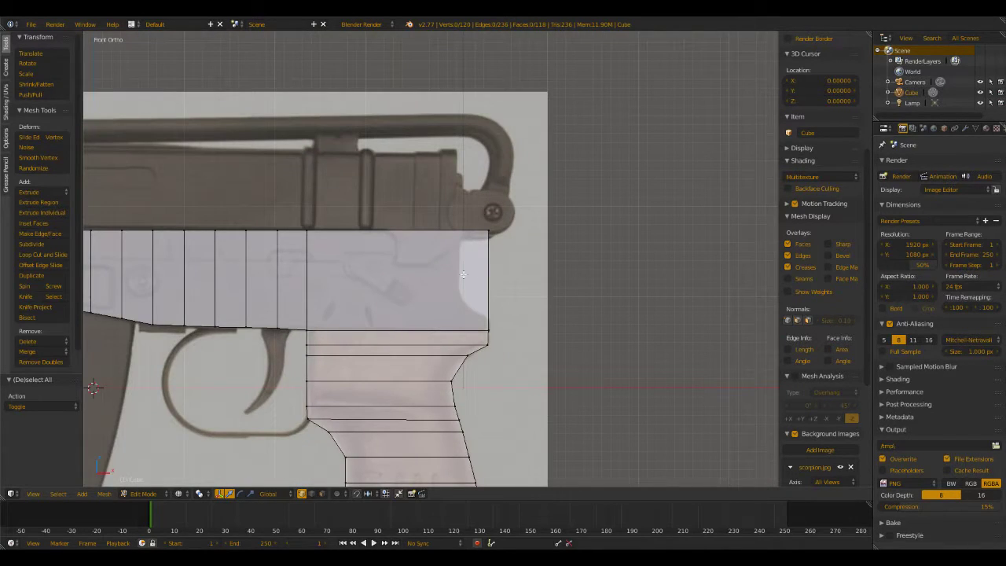
pyautogui.keyDown('shift'); pyautogui.moveTo(337, 282); pyautogui.dragTo(532, 274, button='middle'); pyautogui.keyUp('shift')
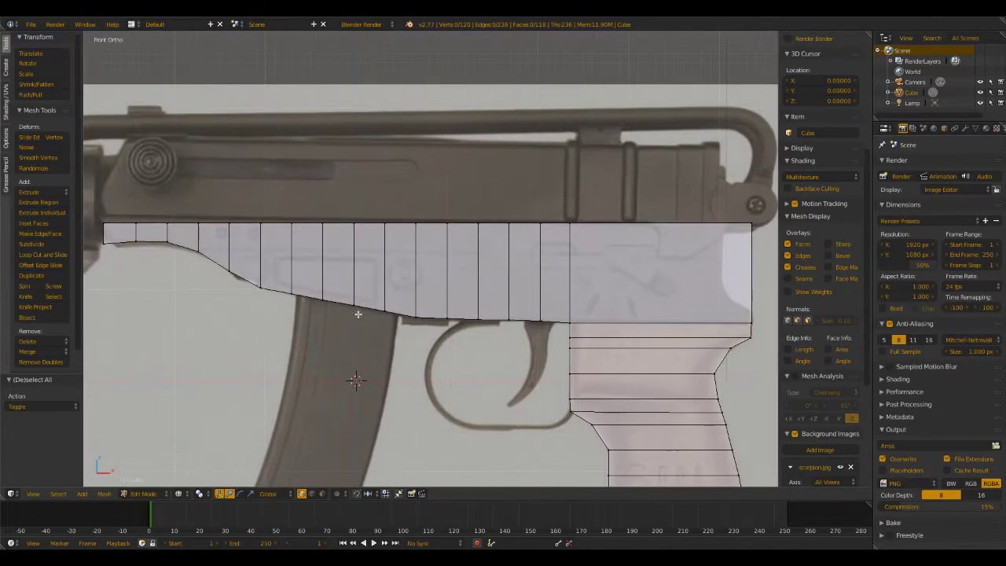
pyautogui.keyDown('shift'); pyautogui.moveTo(185, 272); pyautogui.dragTo(315, 276, button='middle'); pyautogui.keyUp('shift')
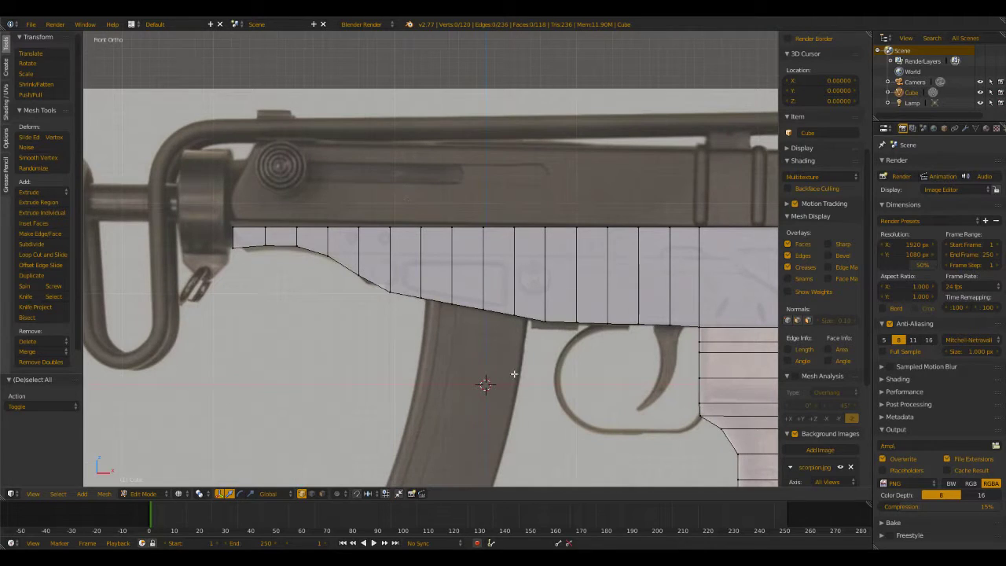
pyautogui.keyDown('shift'); pyautogui.moveTo(513, 308); pyautogui.dragTo(207, 288, button='middle'); pyautogui.keyUp('shift')
# Add a centred horizontal loop cut through the receiver and set its number of cuts to 6
pyautogui.keyDown('shift'); pyautogui.moveTo(576, 248); pyautogui.dragTo(511, 269, button='middle'); pyautogui.keyUp('shift')
pyautogui.scroll(2, 511, 269)
pyautogui.hotkey('ctrl', 'r')
pyautogui.click(541, 254)
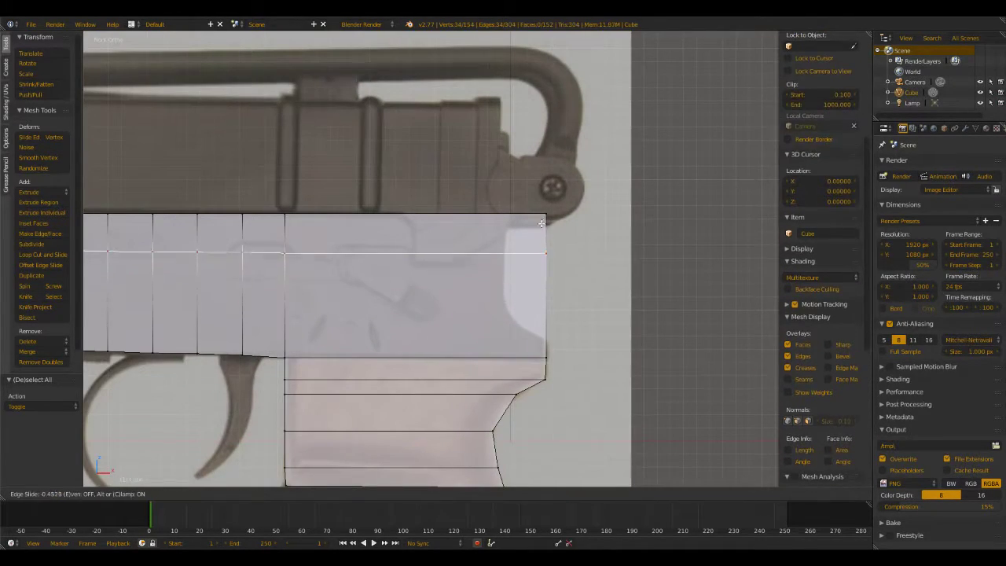
pyautogui.rightClick(541, 253)
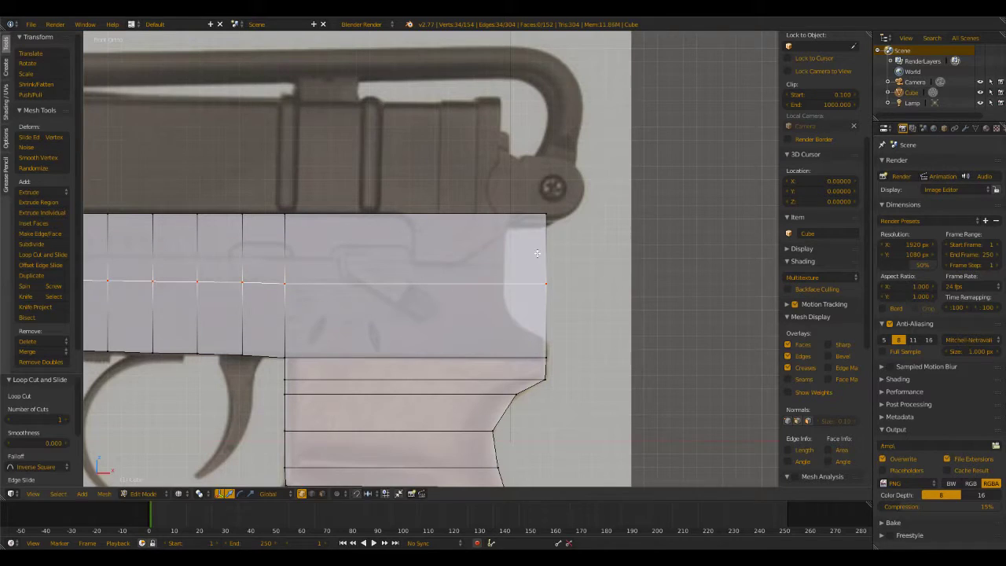
pyautogui.click(67, 421)
pyautogui.click(67, 422)
pyautogui.click(67, 421)
pyautogui.click(67, 421)
pyautogui.click(67, 422)
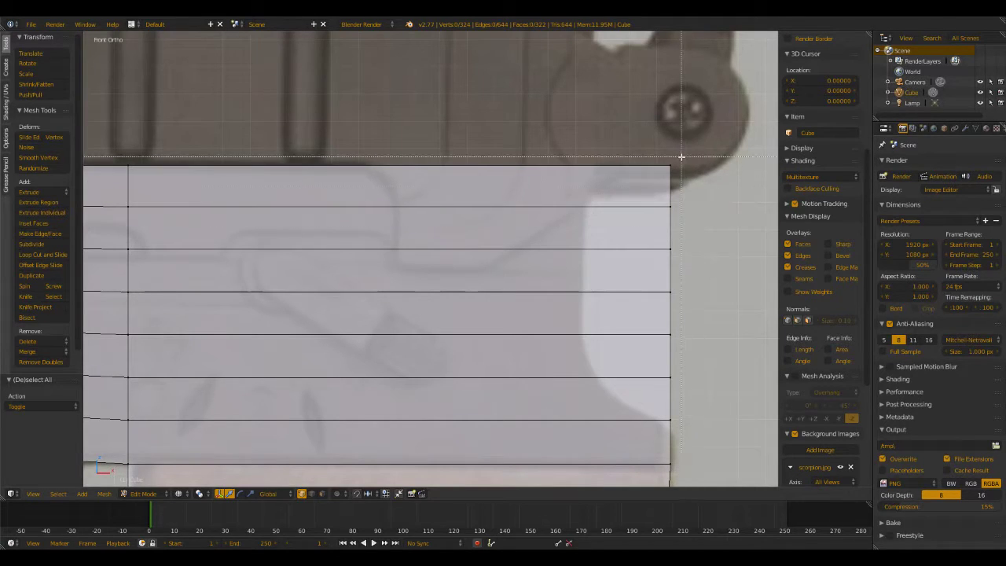
# Move the receiver's rear top corner vertices about 0.27 units forward along X, and the first horizontal loop's rear vertices to the reference outline
pyautogui.moveTo(681, 157); pyautogui.dragTo(659, 176)
pyautogui.press('g')
pyautogui.press('x')
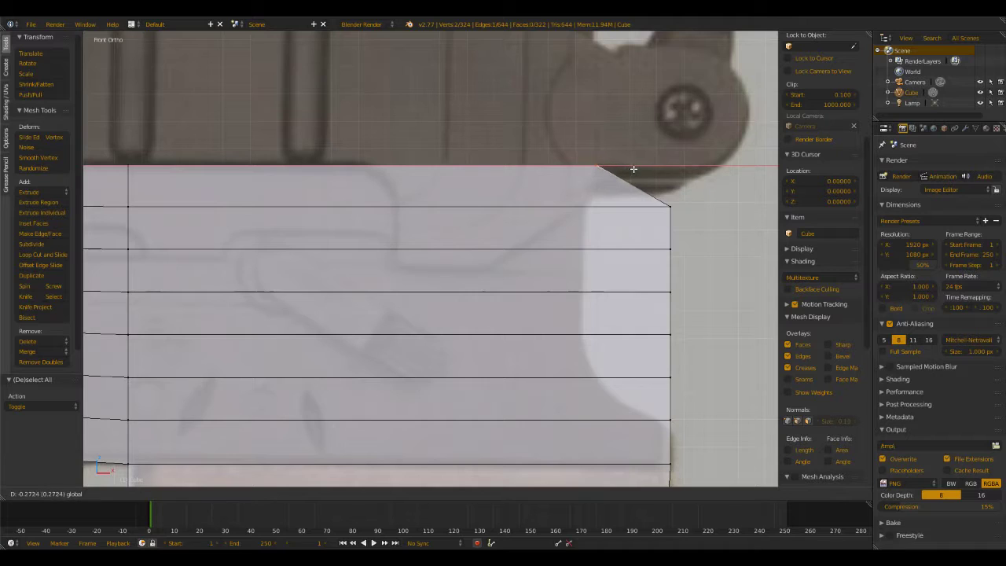
pyautogui.click(633, 169)
pyautogui.press('a')
pyautogui.press('b')
pyautogui.moveTo(660, 197); pyautogui.dragTo(705, 216)
pyautogui.press('g')
pyautogui.press('x')
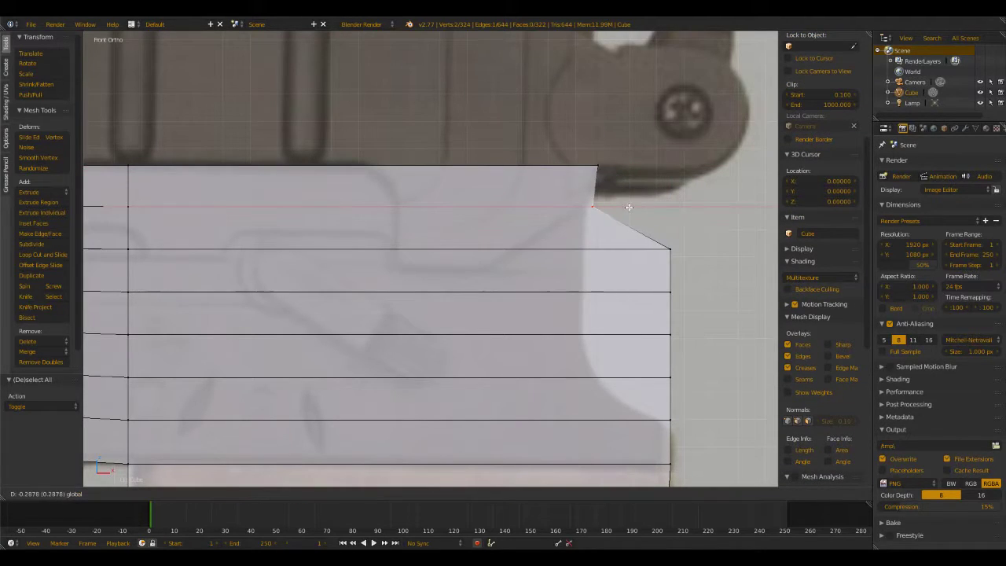
pyautogui.click(626, 206)
# Move the rear vertices of the second and third horizontal loops about 0.32 units forward along X to the reference outline
pyautogui.rightClick(670, 249)
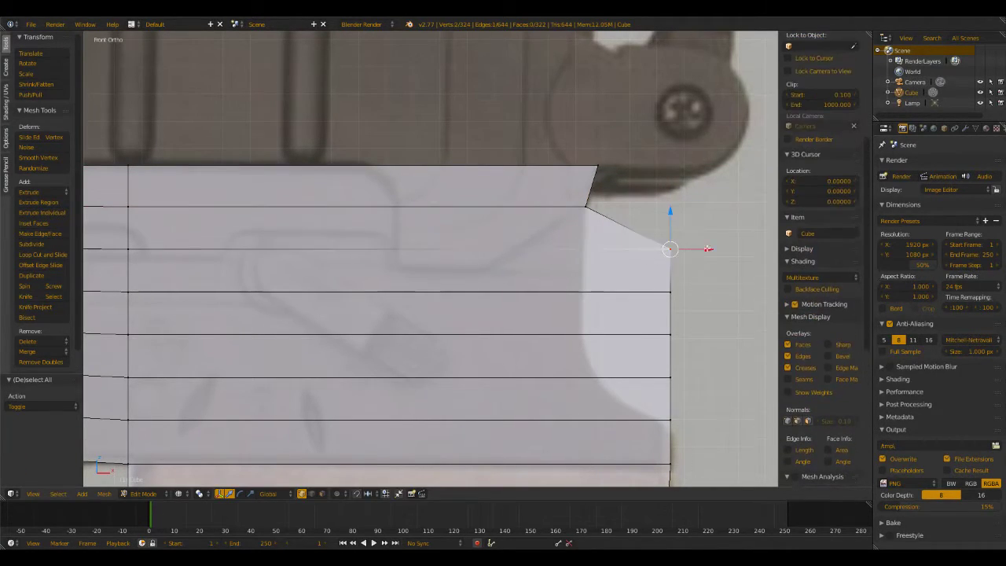
pyautogui.press('g')
pyautogui.press('x')
pyautogui.click(621, 249)
pyautogui.press('a')
pyautogui.rightClick(671, 291)
pyautogui.press('g')
pyautogui.press('x')
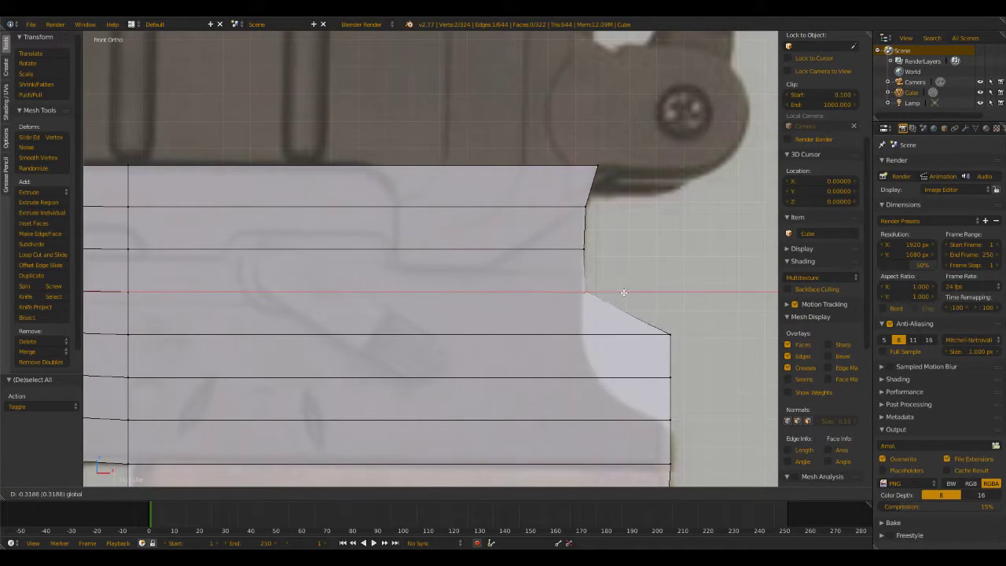
pyautogui.click(623, 292)
# Move the fourth horizontal loop's rear vertices about 0.33 units and the fifth's about 0.27 units forward along X to the reference curve
pyautogui.rightClick(670, 335)
pyautogui.press('g')
pyautogui.press('x')
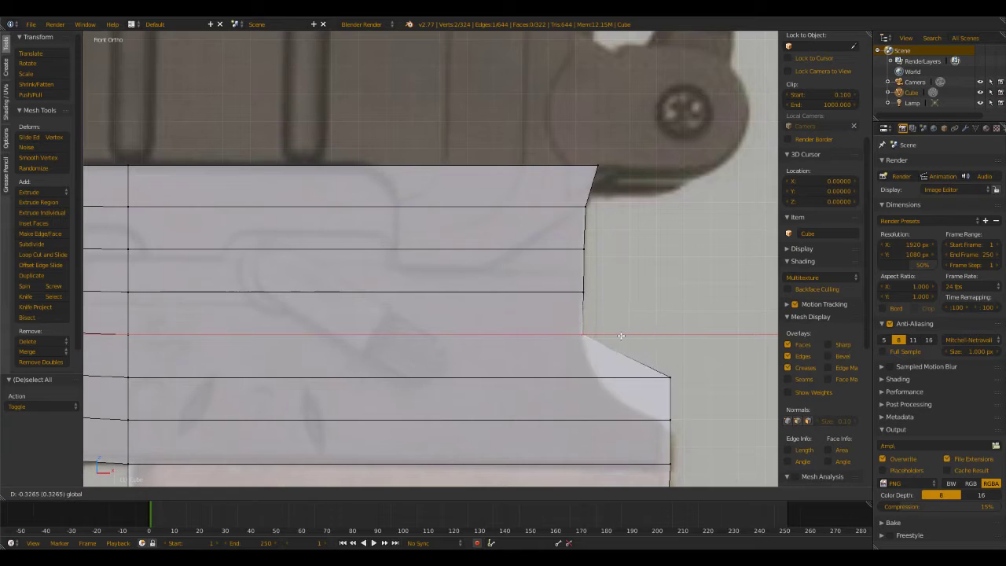
pyautogui.click(622, 336)
pyautogui.press('a')
pyautogui.rightClick(670, 377)
pyautogui.press('g')
pyautogui.press('x')
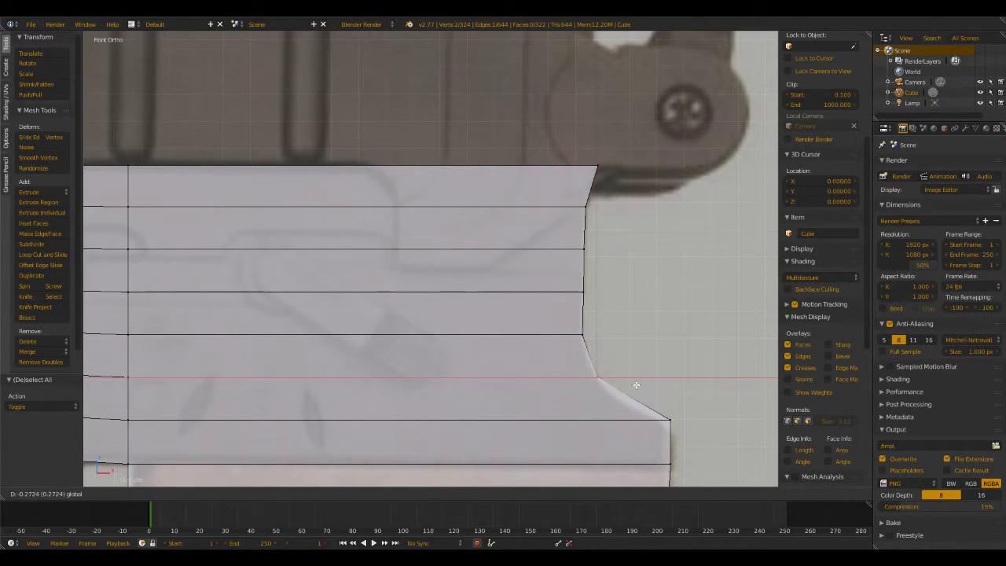
pyautogui.click(636, 385)
pyautogui.press('a')
# Move the sixth horizontal loop's rear vertices slightly forward along X to round the corner above the grip
pyautogui.keyDown('shift'); pyautogui.moveTo(688, 413); pyautogui.dragTo(566, 259, button='middle'); pyautogui.keyUp('shift')
pyautogui.rightClick(541, 268)
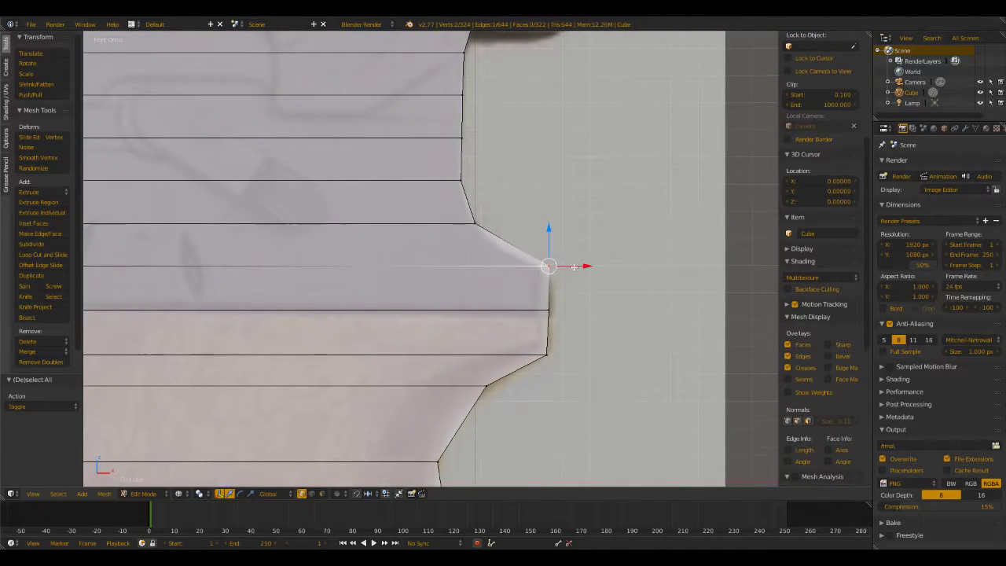
pyautogui.press('g')
pyautogui.press('x')
pyautogui.click(576, 266)
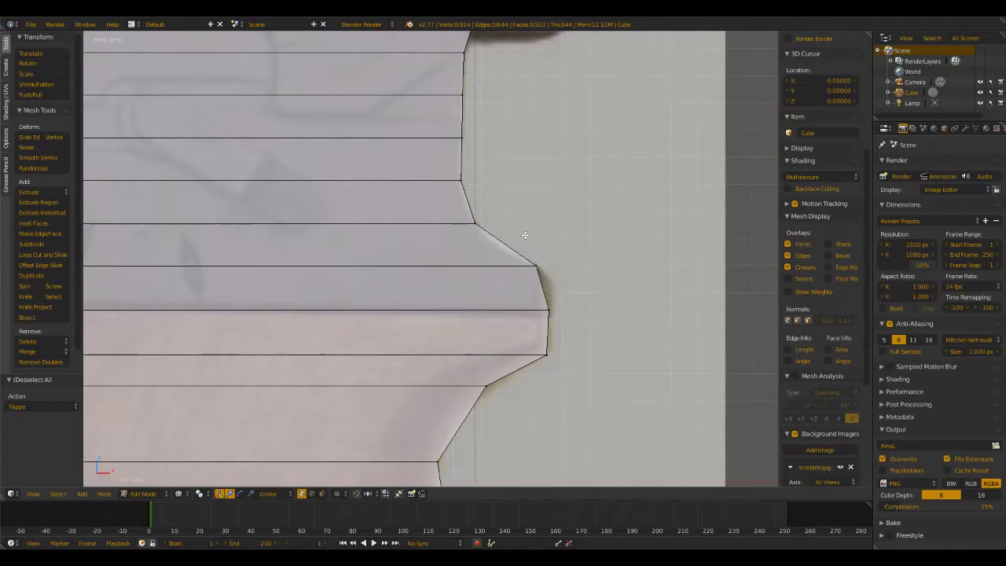
# Examine the receiver's new edge grid against the reference details around the magazine well and front underside
pyautogui.scroll(-5, 524, 237)
pyautogui.moveTo(471, 269); pyautogui.dragTo(485, 298, button='middle')
pyautogui.scroll(-2, 502, 276)
pyautogui.press('KP_1')
pyautogui.scroll(5, 347, 251)
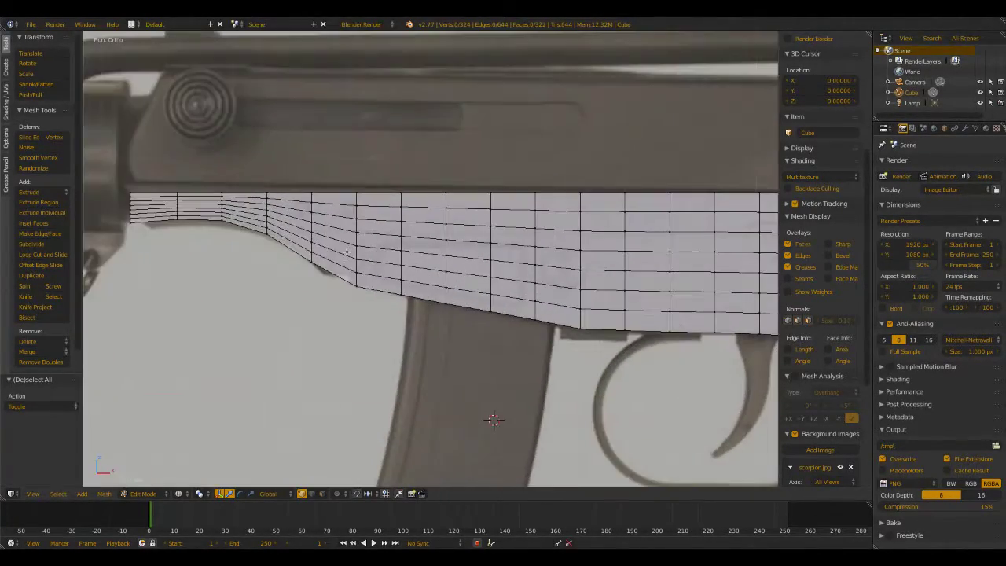
pyautogui.keyDown('shift'); pyautogui.moveTo(492, 322); pyautogui.dragTo(461, 303, button='middle'); pyautogui.keyUp('shift')
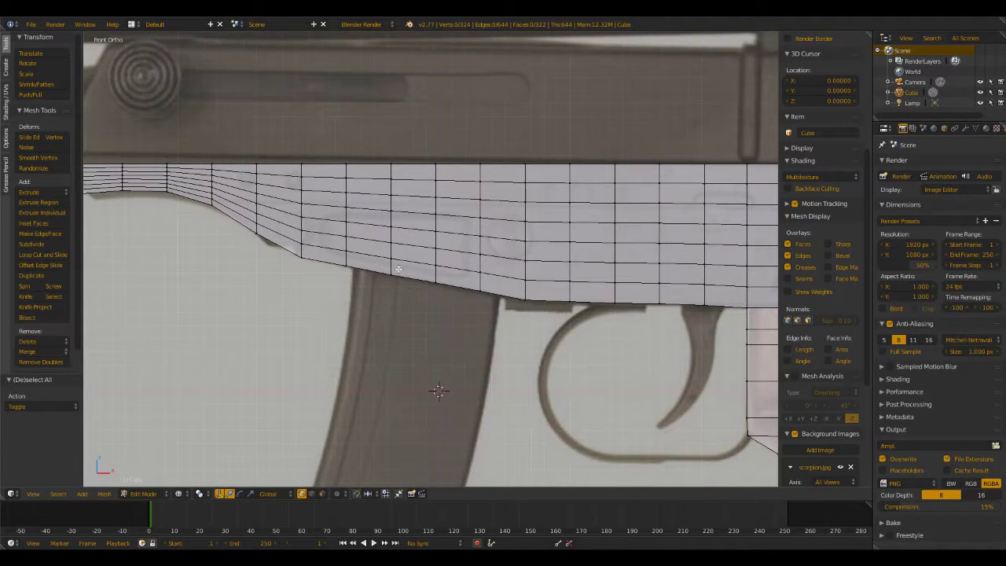
pyautogui.scroll(2, 398, 269)
pyautogui.scroll(-5, 398, 268)
pyautogui.scroll(6, 451, 203)
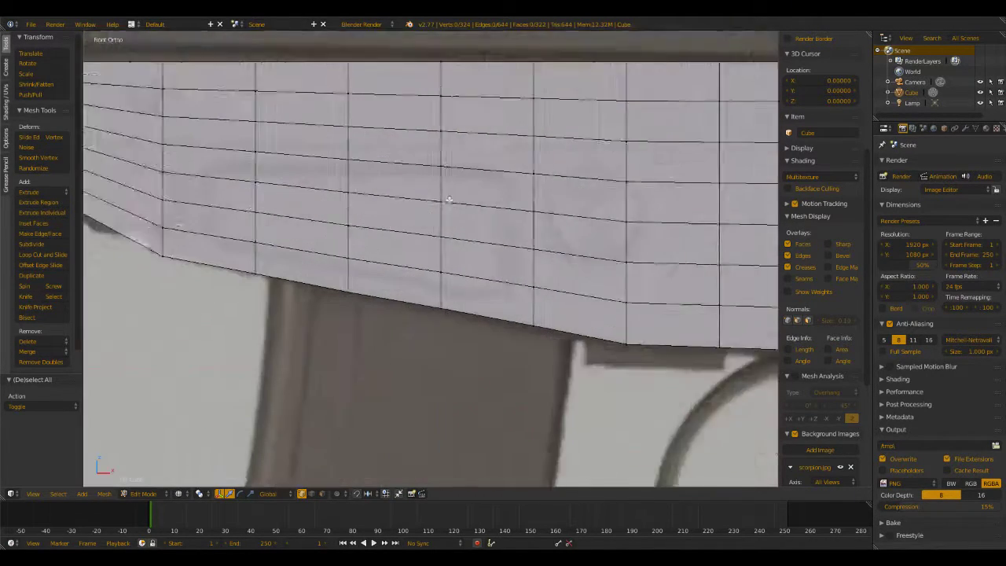
pyautogui.scroll(-1, 620, 220)
pyautogui.scroll(2, 524, 339)
pyautogui.scroll(-6, 570, 281)
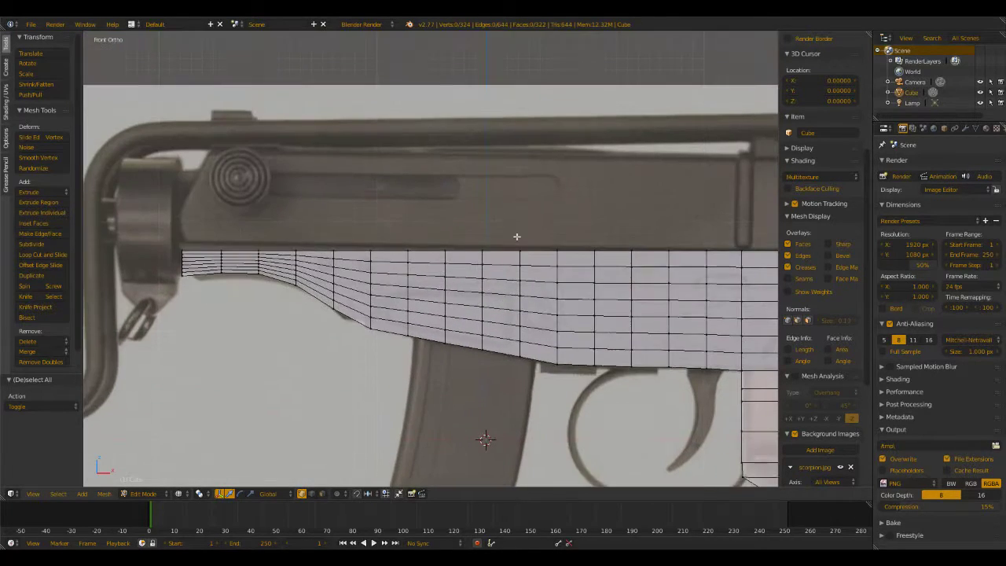
pyautogui.scroll(5, 477, 193)
pyautogui.keyDown('shift'); pyautogui.moveTo(477, 192); pyautogui.dragTo(457, 142, button='middle'); pyautogui.keyUp('shift')
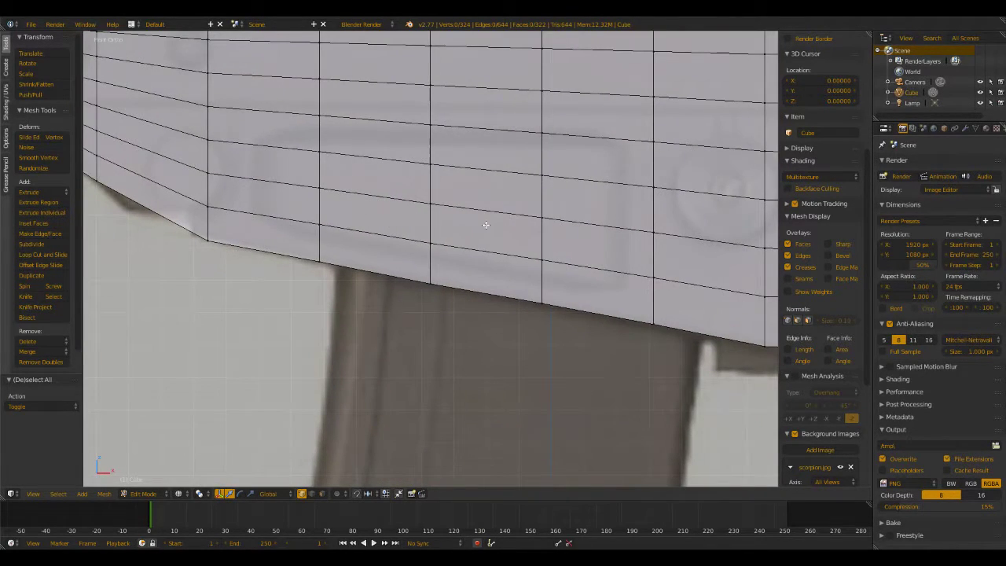
pyautogui.scroll(-6, 485, 224)
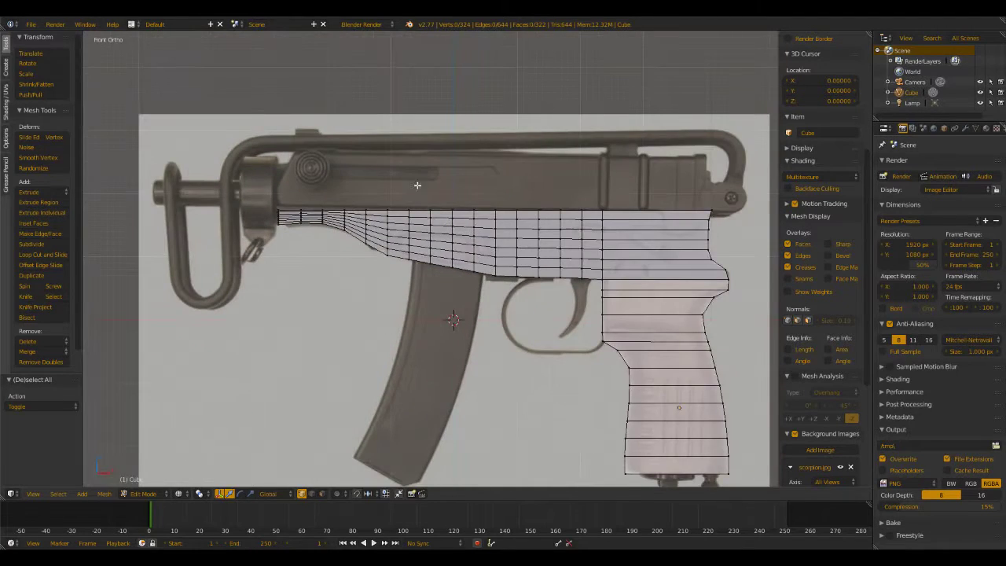
pyautogui.scroll(5, 419, 193)
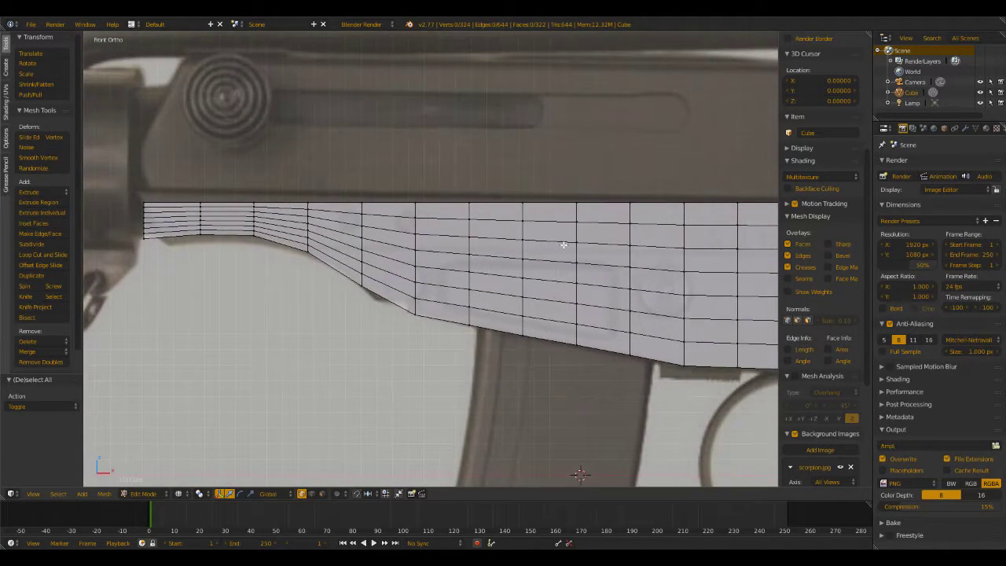
# Examine the reference's trigger guard and trigger where they meet the receiver's underside
pyautogui.scroll(-3, 564, 245)
pyautogui.keyDown('shift'); pyautogui.moveTo(396, 287); pyautogui.dragTo(176, 216, button='middle'); pyautogui.keyUp('shift')
pyautogui.keyDown('shift'); pyautogui.moveTo(476, 265); pyautogui.dragTo(322, 169, button='middle'); pyautogui.keyUp('shift')
pyautogui.keyDown('shift'); pyautogui.moveTo(391, 317); pyautogui.dragTo(578, 378, button='middle'); pyautogui.keyUp('shift')
pyautogui.scroll(3, 578, 330)
pyautogui.keyDown('shift'); pyautogui.moveTo(599, 274); pyautogui.dragTo(488, 263, button='middle'); pyautogui.keyUp('shift')
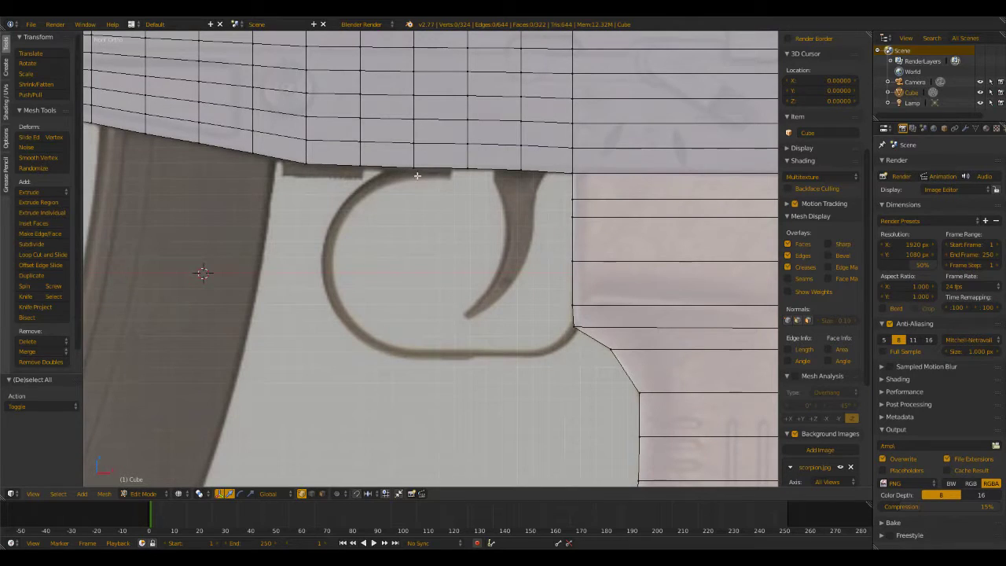
pyautogui.scroll(3, 367, 181)
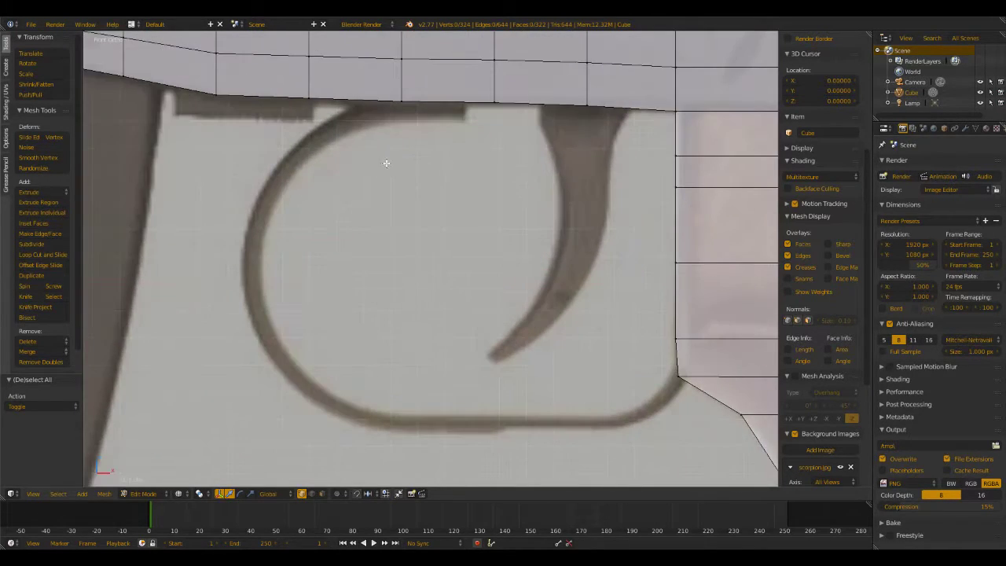
pyautogui.keyDown('shift'); pyautogui.moveTo(385, 162); pyautogui.dragTo(502, 277, button='middle'); pyautogui.keyUp('shift')
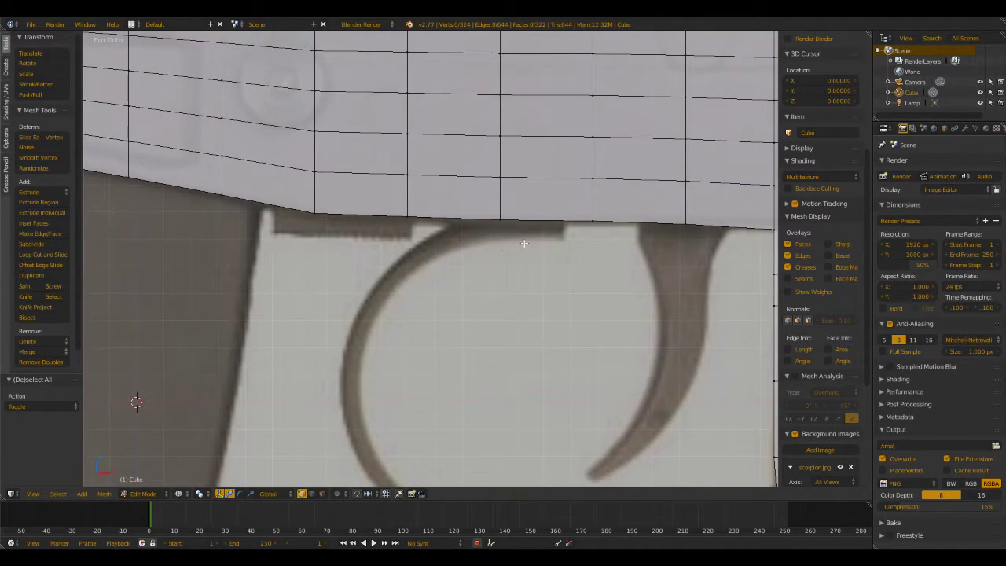
pyautogui.scroll(-3, 501, 202)
pyautogui.scroll(4, 501, 202)
pyautogui.keyDown('shift'); pyautogui.moveTo(549, 227); pyautogui.dragTo(473, 272, button='middle'); pyautogui.keyUp('shift')
pyautogui.scroll(1, 544, 264)
pyautogui.scroll(-2, 569, 282)
pyautogui.scroll(2, 392, 244)
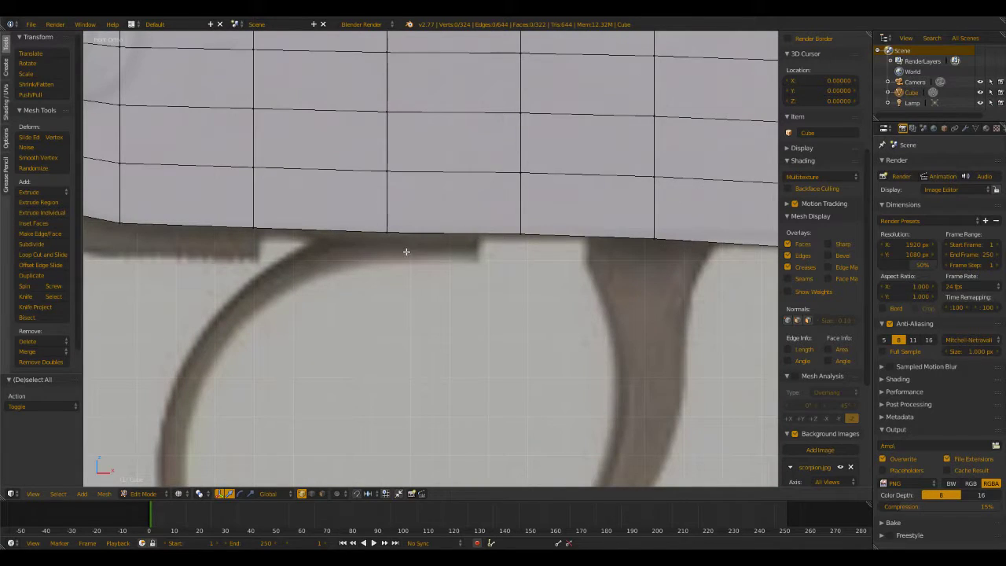
# Move the vertical edge loop above the trigger guard's front mount about 0.164 units forward along X to the mount's front end
pyautogui.keyDown('shift'); pyautogui.moveTo(406, 252); pyautogui.dragTo(474, 240, button='middle'); pyautogui.keyUp('shift')
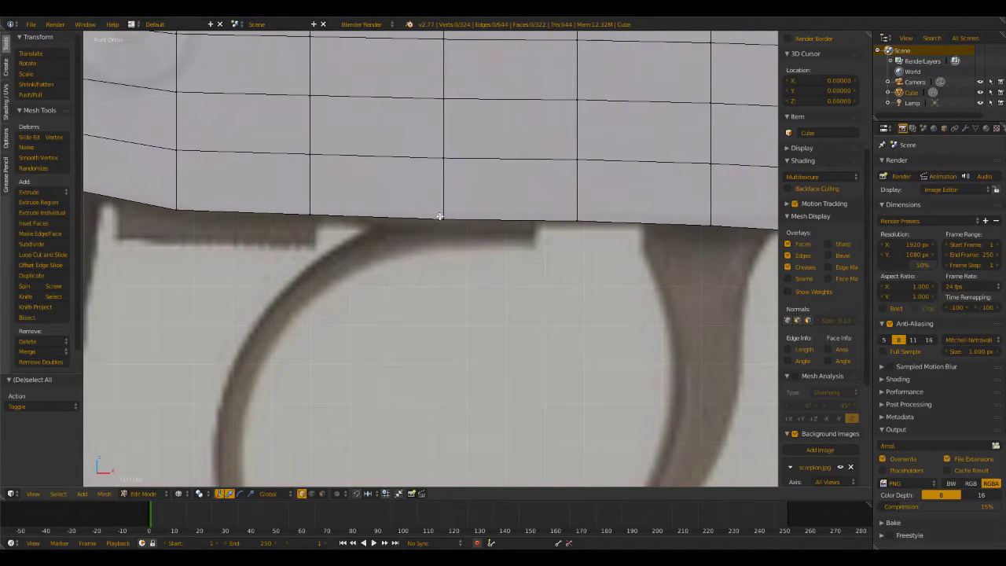
pyautogui.scroll(-5, 441, 219)
pyautogui.keyDown('shift'); pyautogui.moveTo(480, 225); pyautogui.dragTo(500, 283, button='middle'); pyautogui.keyUp('shift')
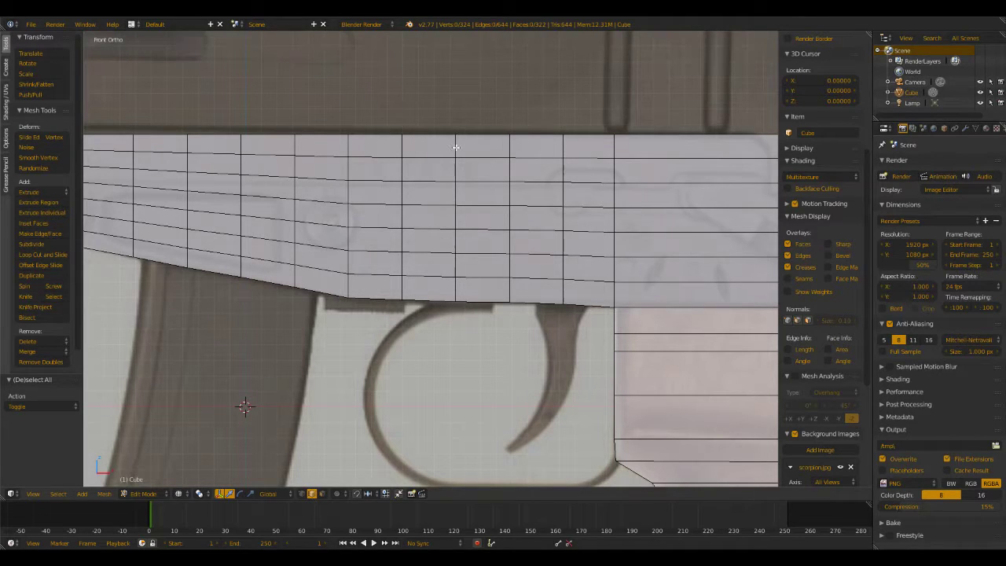
pyautogui.press('b')
pyautogui.moveTo(434, 110); pyautogui.dragTo(472, 304)
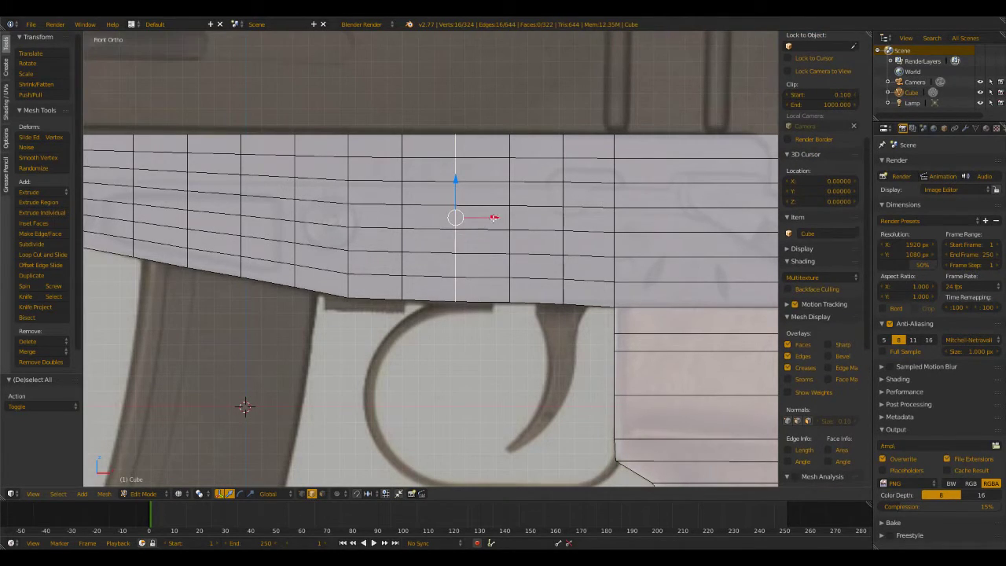
pyautogui.moveTo(493, 218); pyautogui.dragTo(468, 219)
pyautogui.scroll(3, 459, 349)
pyautogui.keyDown('shift'); pyautogui.moveTo(508, 370); pyautogui.dragTo(498, 249, button='middle'); pyautogui.keyUp('shift')
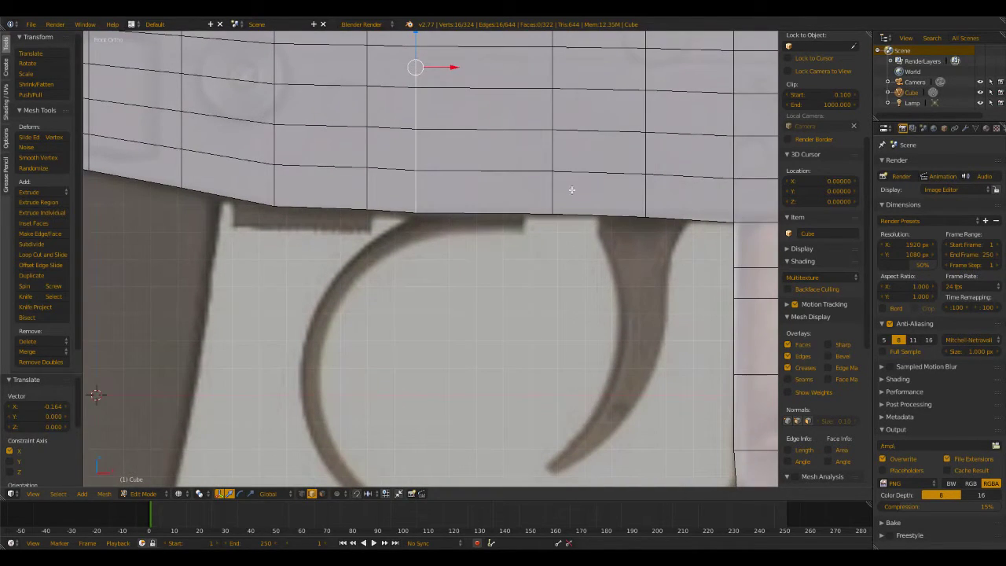
pyautogui.press('a')
# Move the next vertical edge loop behind it about 0.11 units forward along X to the rear end of the guard's mount
pyautogui.scroll(-2, 528, 126)
pyautogui.click(485, 48)
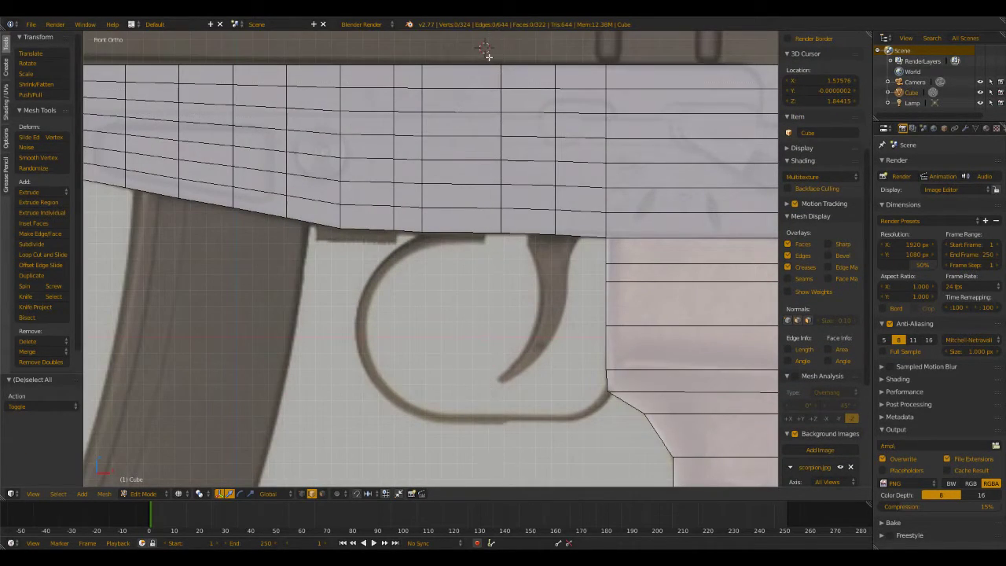
pyautogui.keyDown('alt'); pyautogui.rightClick(503, 222); pyautogui.keyUp('alt')
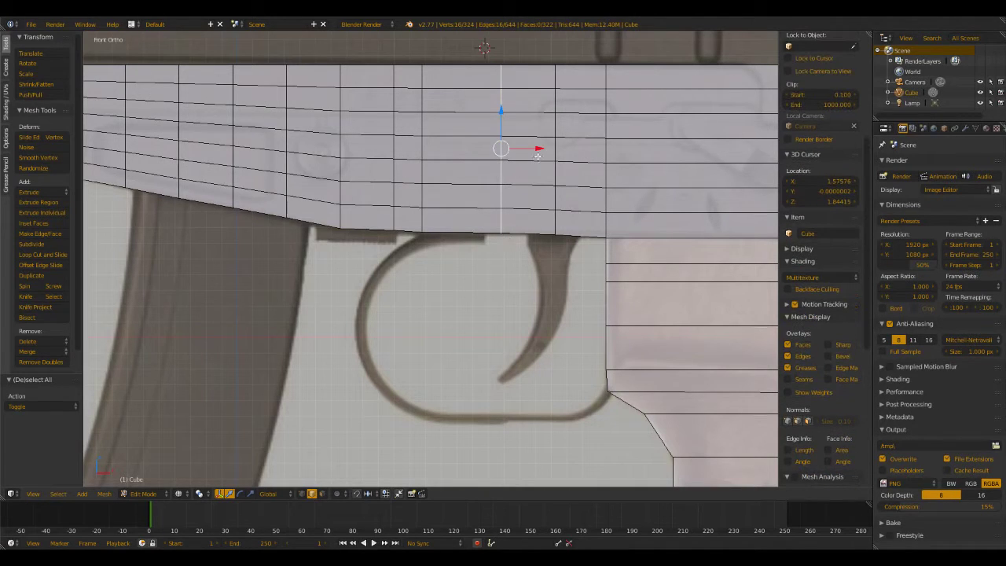
pyautogui.moveTo(538, 155); pyautogui.dragTo(523, 155)
pyautogui.scroll(3, 456, 263)
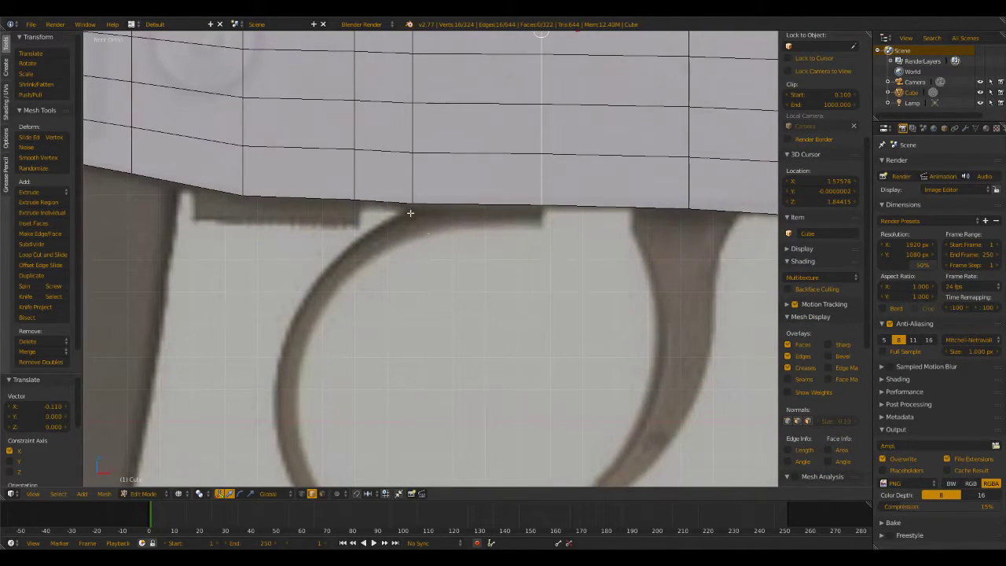
pyautogui.scroll(-1, 541, 160)
pyautogui.press('a')
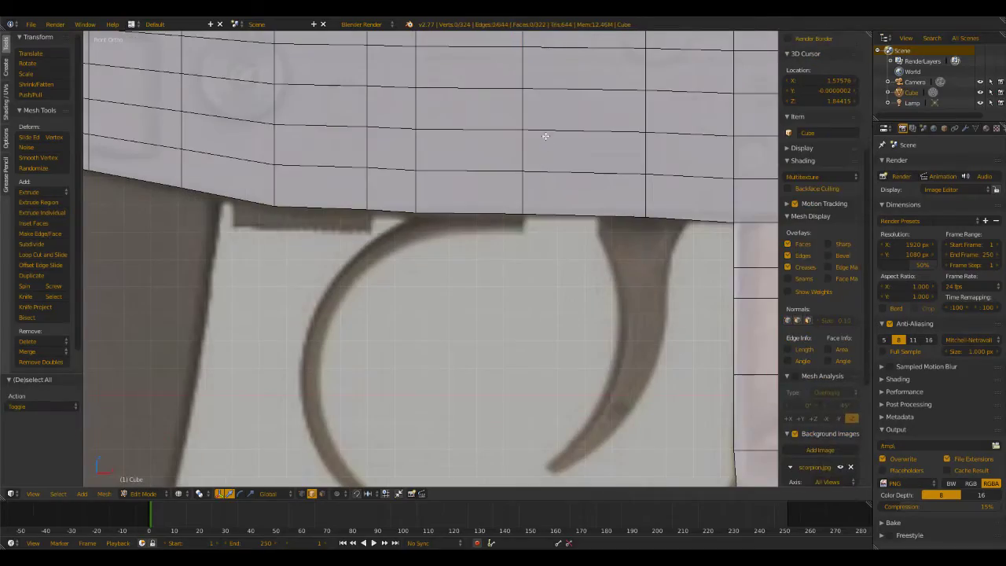
# Extrude the receiver's underside face above the trigger guard mount about 0.07 units downward
pyautogui.keyDown('shift'); pyautogui.moveTo(524, 220); pyautogui.dragTo(503, 320, button='middle'); pyautogui.keyUp('shift')
pyautogui.moveTo(524, 264); pyautogui.dragTo(517, 363, button='middle')
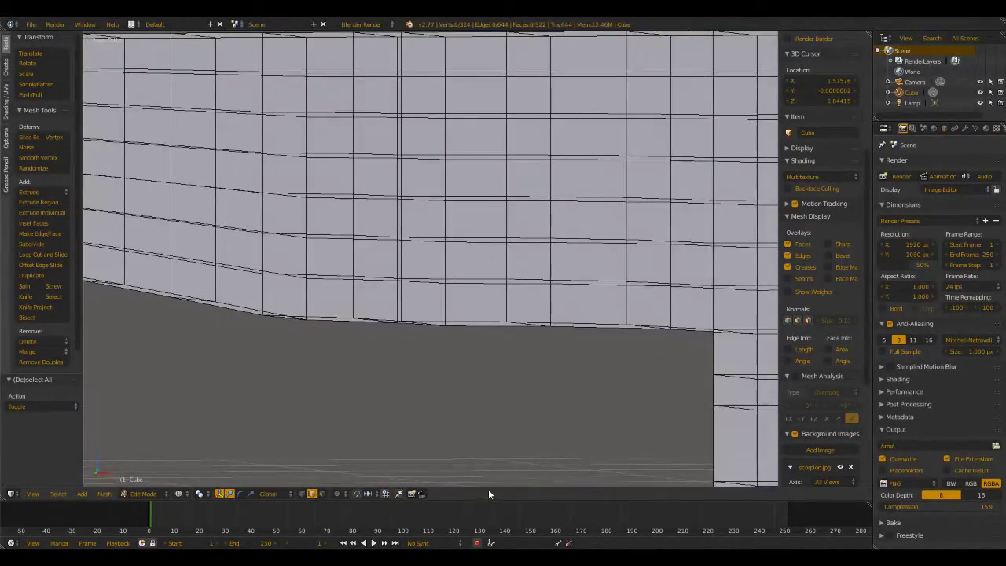
pyautogui.press('KP_1')
pyautogui.moveTo(457, 384)
pyautogui.mouseDown(button='middle')
pyautogui.moveTo(470, 381)
pyautogui.moveTo(446, 426)
pyautogui.moveTo(471, 427)
pyautogui.moveTo(409, 455)
pyautogui.mouseUp(button='middle')
pyautogui.rightClick(509, 333)
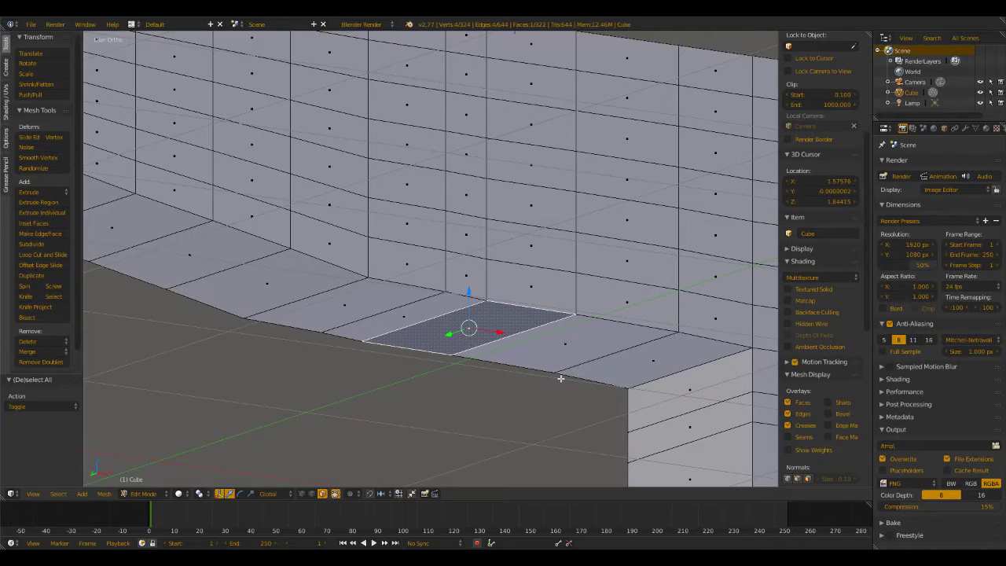
pyautogui.press('KP_1')
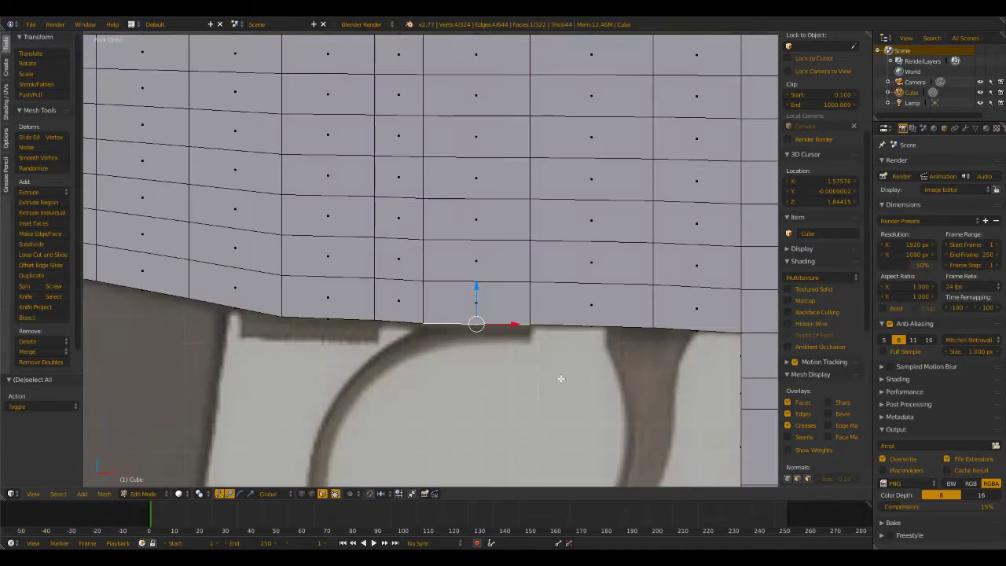
pyautogui.keyDown('shift'); pyautogui.moveTo(421, 337); pyautogui.dragTo(510, 197, button='middle'); pyautogui.keyUp('shift')
pyautogui.press('e')
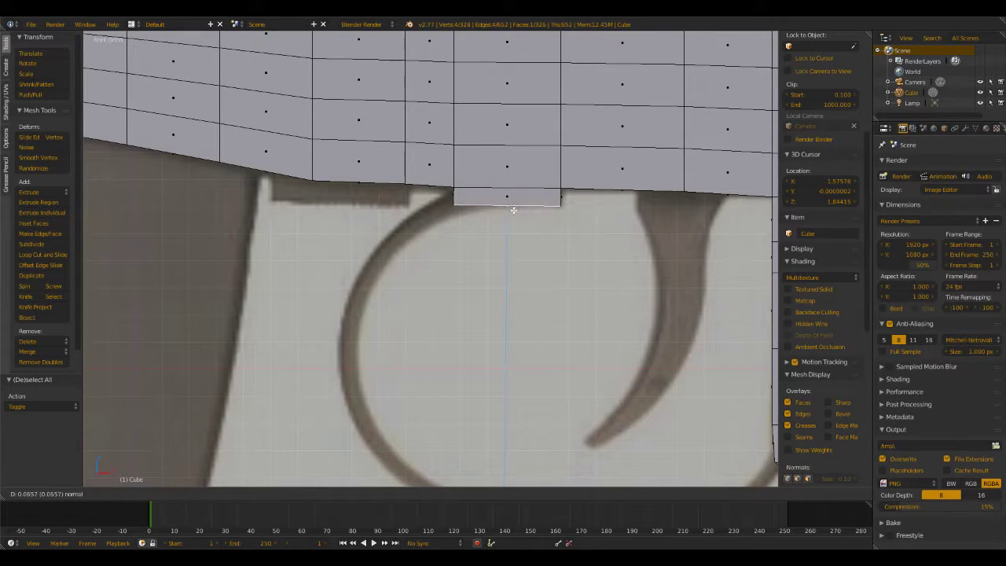
pyautogui.click(514, 211)
# Tilt the extruded bottom face about 8 degrees to match the reference and cut one horizontal edge loop around the extruded block
pyautogui.press('r')
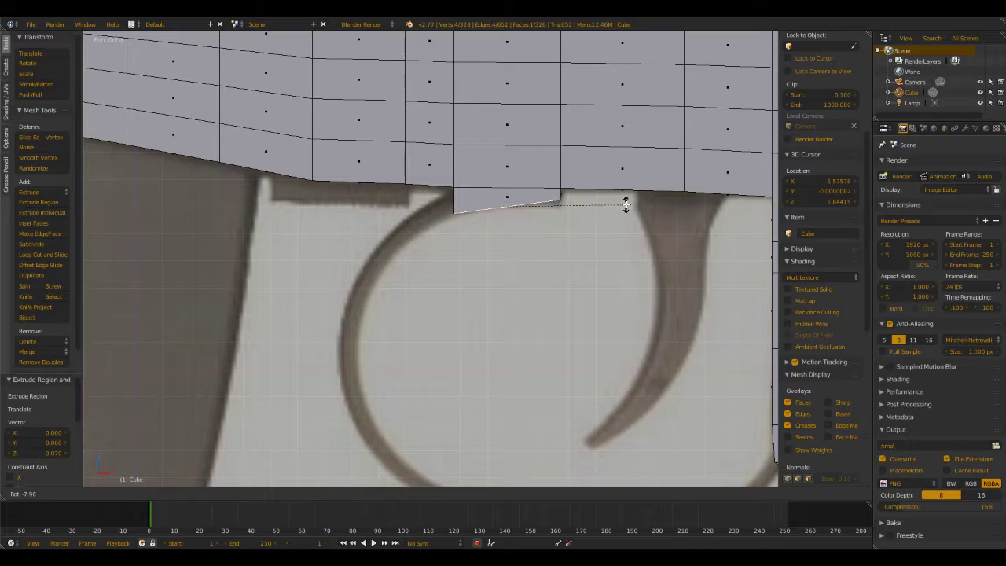
pyautogui.click(626, 205)
pyautogui.press('a')
pyautogui.keyDown('shift'); pyautogui.moveTo(459, 260); pyautogui.dragTo(529, 259, button='middle'); pyautogui.keyUp('shift')
pyautogui.keyDown('shift'); pyautogui.moveTo(613, 240); pyautogui.dragTo(539, 253, button='middle'); pyautogui.keyUp('shift')
pyautogui.hotkey('ctrl', 'r')
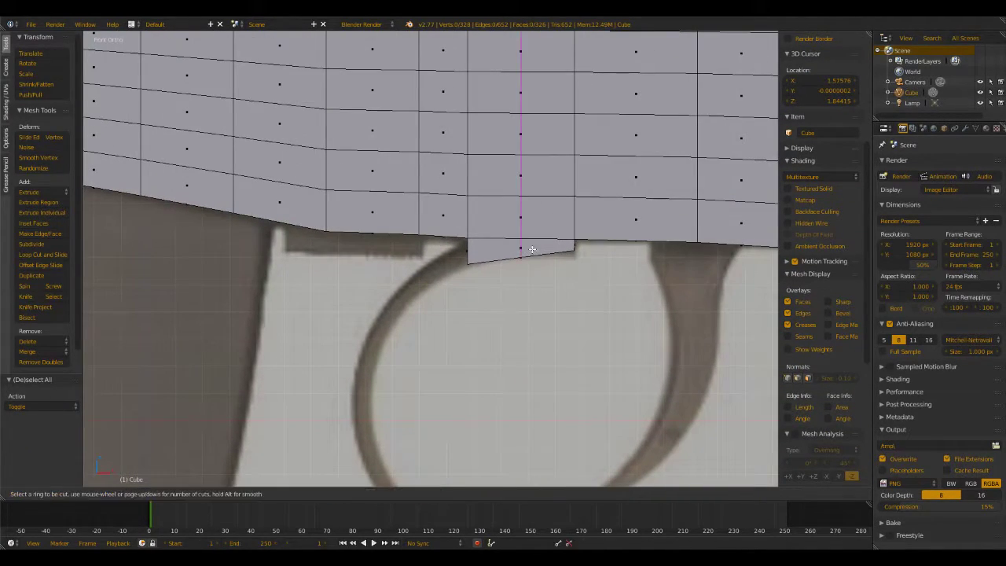
pyautogui.click(573, 246)
pyautogui.click(574, 246)
# Try to narrow the mount block's side faces by scaling them along Y, and undo it
pyautogui.moveTo(490, 307); pyautogui.dragTo(463, 245, button='middle')
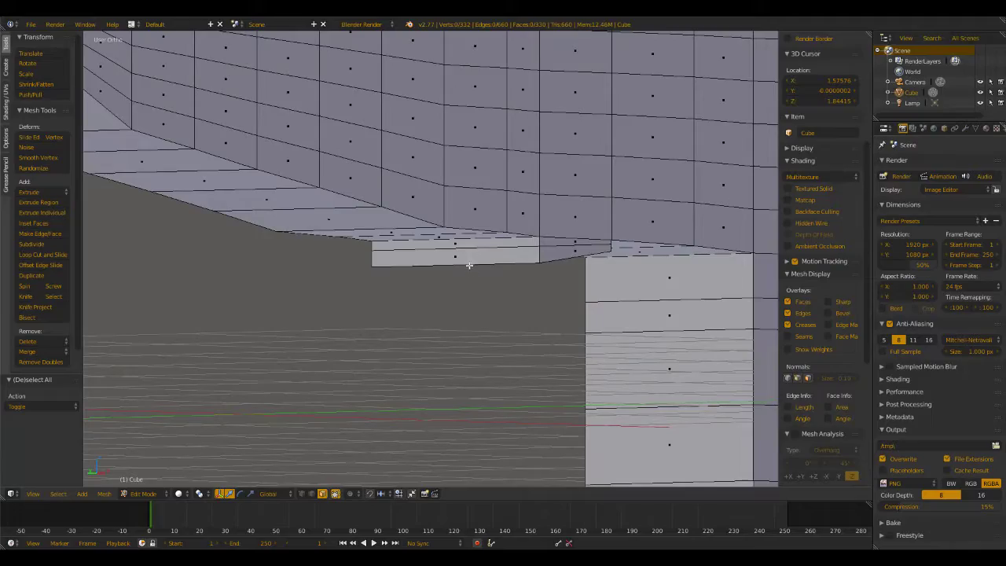
pyautogui.rightClick(469, 262)
pyautogui.moveTo(562, 306)
pyautogui.mouseDown(button='middle')
pyautogui.moveTo(563, 321)
pyautogui.moveTo(528, 310)
pyautogui.moveTo(624, 308)
pyautogui.moveTo(539, 298)
pyautogui.moveTo(503, 309)
pyautogui.moveTo(570, 258)
pyautogui.moveTo(558, 259)
pyautogui.moveTo(579, 287)
pyautogui.moveTo(290, 292)
pyautogui.moveTo(475, 276)
pyautogui.moveTo(558, 282)
pyautogui.moveTo(550, 265)
pyautogui.moveTo(572, 294)
pyautogui.moveTo(558, 317)
pyautogui.moveTo(552, 304)
pyautogui.moveTo(567, 308)
pyautogui.mouseUp(button='middle')
pyautogui.keyDown('ctrl'); pyautogui.moveTo(567, 308); pyautogui.dragTo(545, 215, button='middle'); pyautogui.keyUp('ctrl')
pyautogui.scroll(-3, 542, 182)
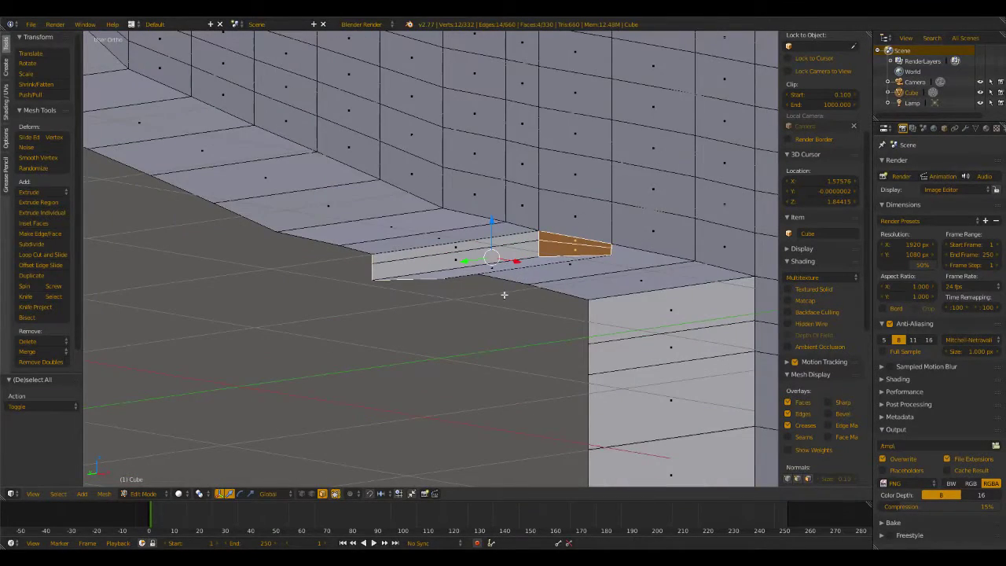
pyautogui.moveTo(508, 295); pyautogui.dragTo(577, 296, button='middle')
pyautogui.scroll(-5, 533, 311)
pyautogui.press('s')
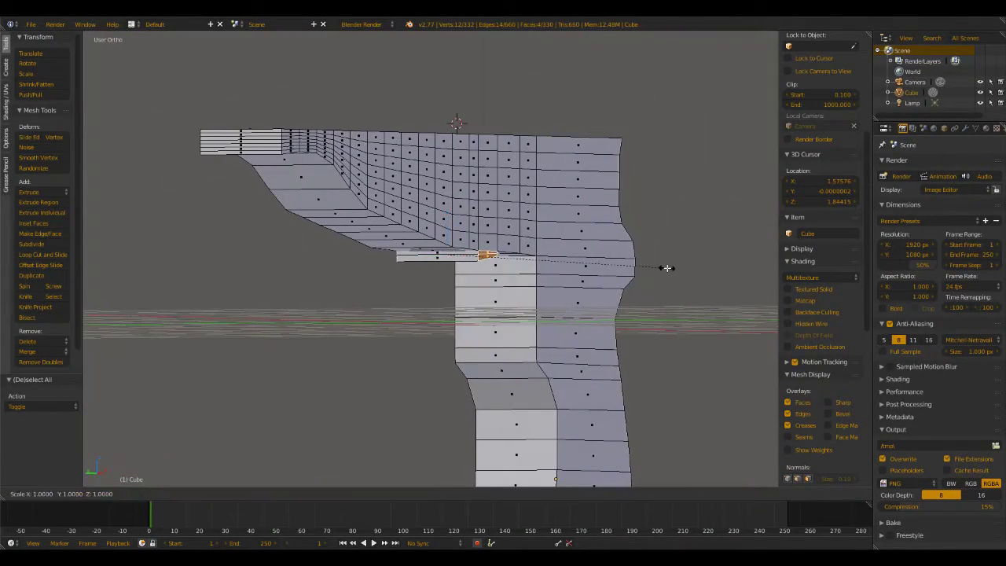
pyautogui.press('y')
pyautogui.click(599, 265)
pyautogui.scroll(4, 640, 245)
pyautogui.moveTo(640, 244); pyautogui.dragTo(510, 238, button='middle')
pyautogui.hotkey('ctrl', 'z')
pyautogui.press('a')
# Try scaling only the block's two lower side faces along Y to about 0.63, and undo it
pyautogui.moveTo(438, 310); pyautogui.dragTo(511, 265, button='middle')
pyautogui.rightClick(524, 248)
pyautogui.rightClick(541, 256)
pyautogui.moveTo(393, 301); pyautogui.dragTo(360, 265, button='middle')
pyautogui.keyDown('shift'); pyautogui.rightClick(319, 252); pyautogui.keyUp('shift')
pyautogui.moveTo(555, 310); pyautogui.dragTo(657, 269, button='middle')
pyautogui.scroll(-2, 533, 317)
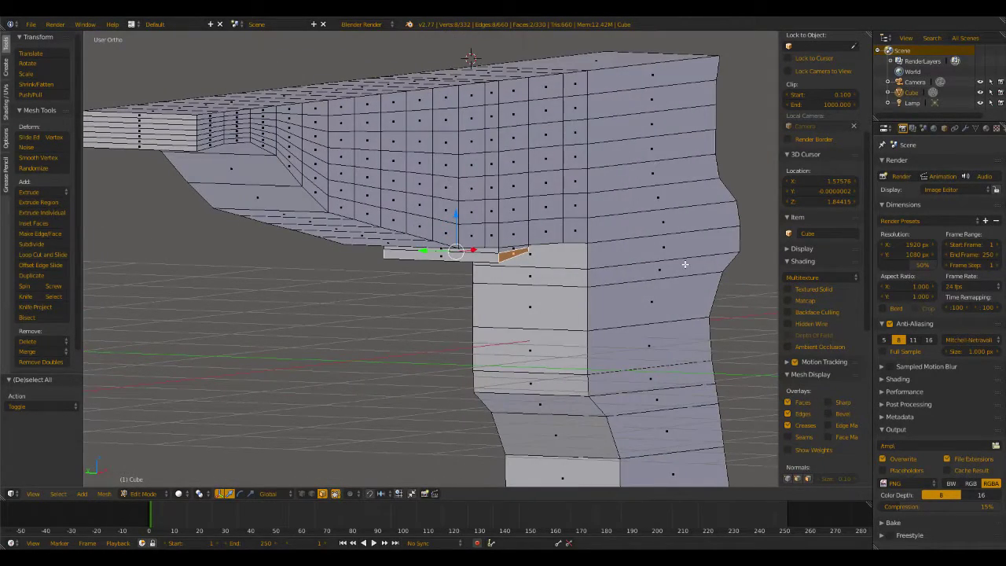
pyautogui.press('s')
pyautogui.press('y')
pyautogui.click(600, 260)
pyautogui.moveTo(628, 305); pyautogui.dragTo(602, 283, button='middle')
pyautogui.scroll(4, 550, 171)
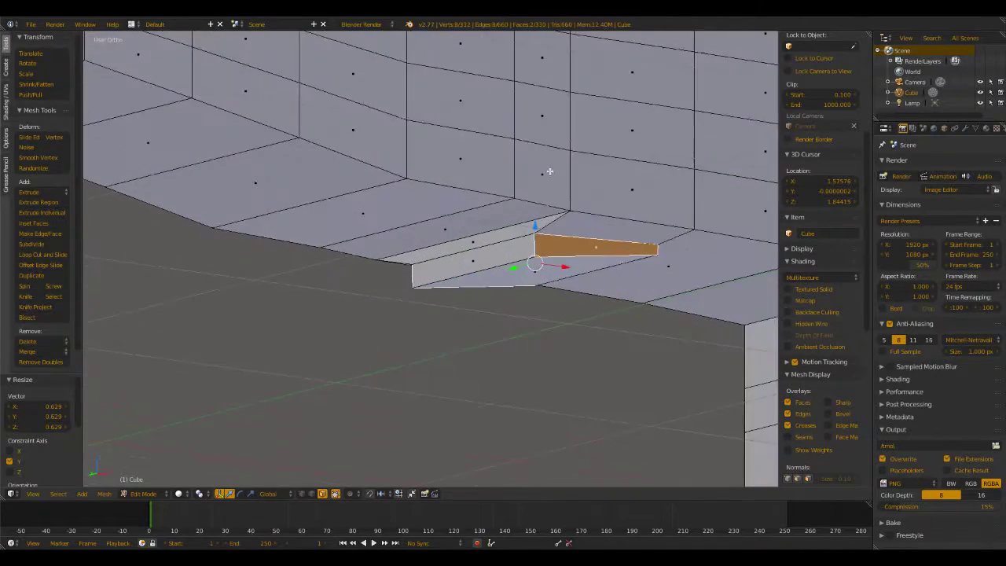
pyautogui.moveTo(613, 212); pyautogui.dragTo(639, 222, button='middle')
pyautogui.scroll(-5, 620, 207)
pyautogui.moveTo(556, 255); pyautogui.dragTo(573, 288, button='middle')
pyautogui.hotkey('ctrl', 'z')
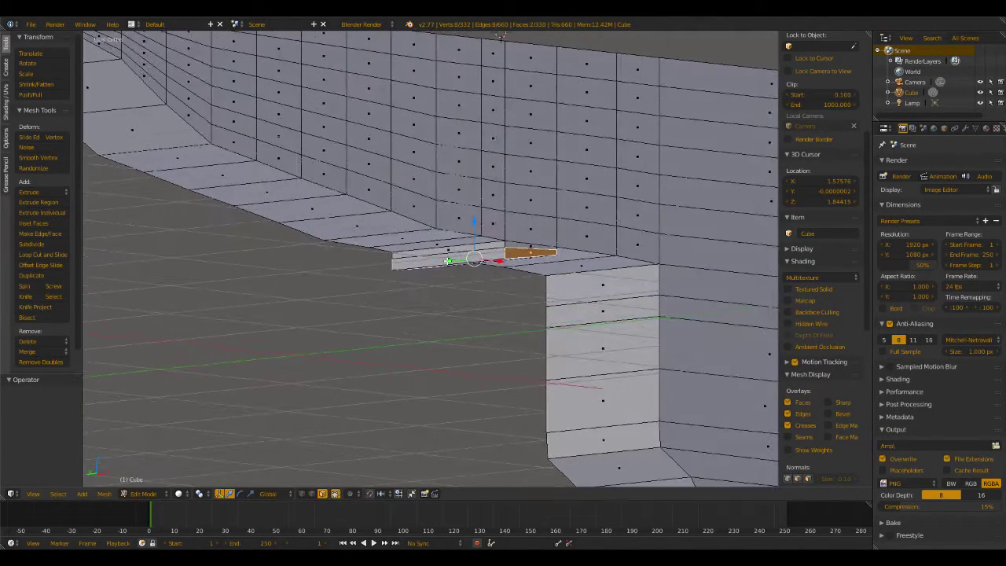
# Extrude the block's lower front face as the first trigger guard segment, rotate its end about 34 degrees and position it on the reference curve
pyautogui.rightClick(446, 261)
pyautogui.press('KP_1')
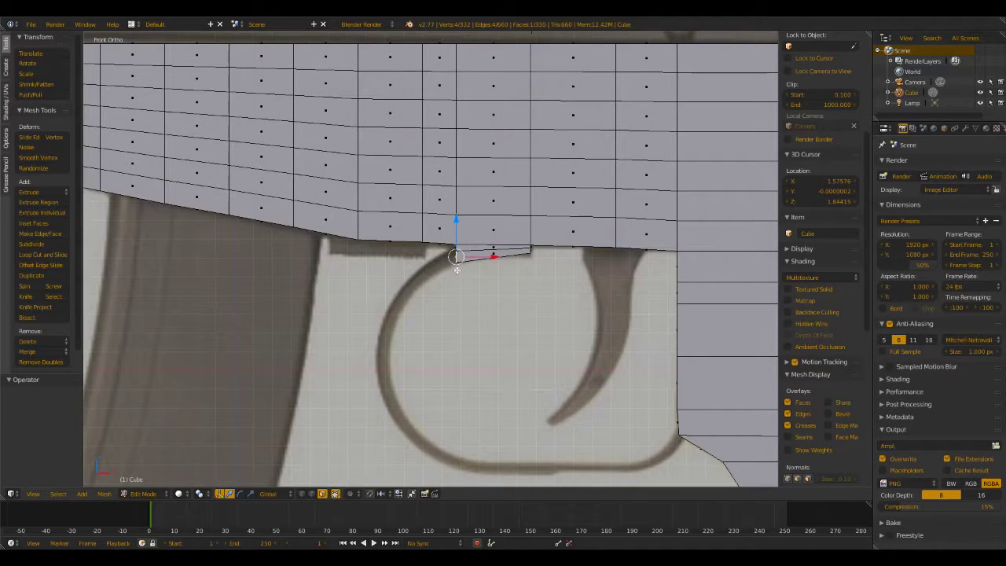
pyautogui.press('e')
pyautogui.click(393, 293)
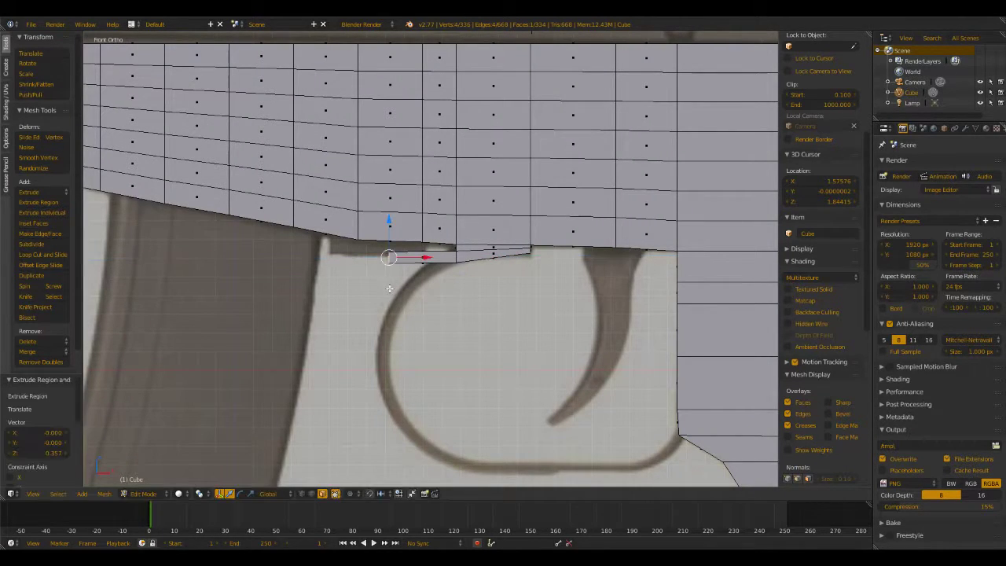
pyautogui.press('g')
pyautogui.click(419, 303)
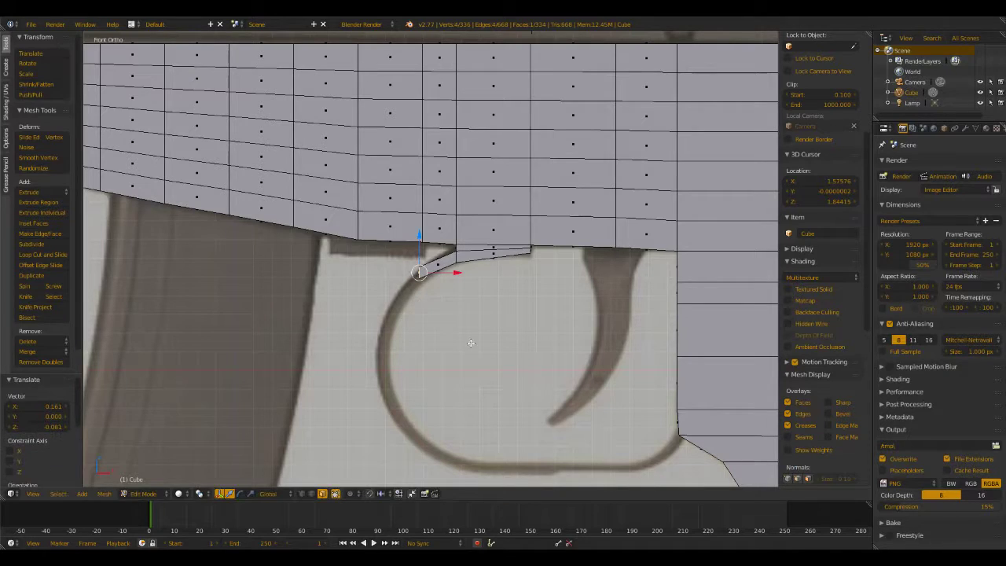
pyautogui.press('r')
pyautogui.click(546, 291)
pyautogui.press('g')
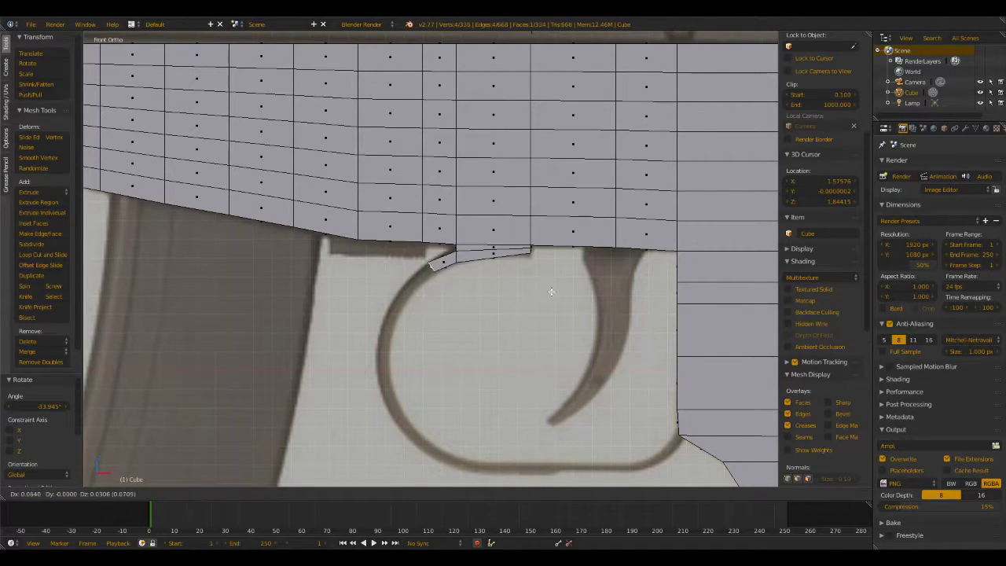
pyautogui.click(551, 294)
# Extrude a second trigger guard segment from the end face, and move and rotate its end to follow the reference curve
pyautogui.press('e')
pyautogui.click(411, 400)
pyautogui.press('g')
pyautogui.click(438, 291)
pyautogui.press('r')
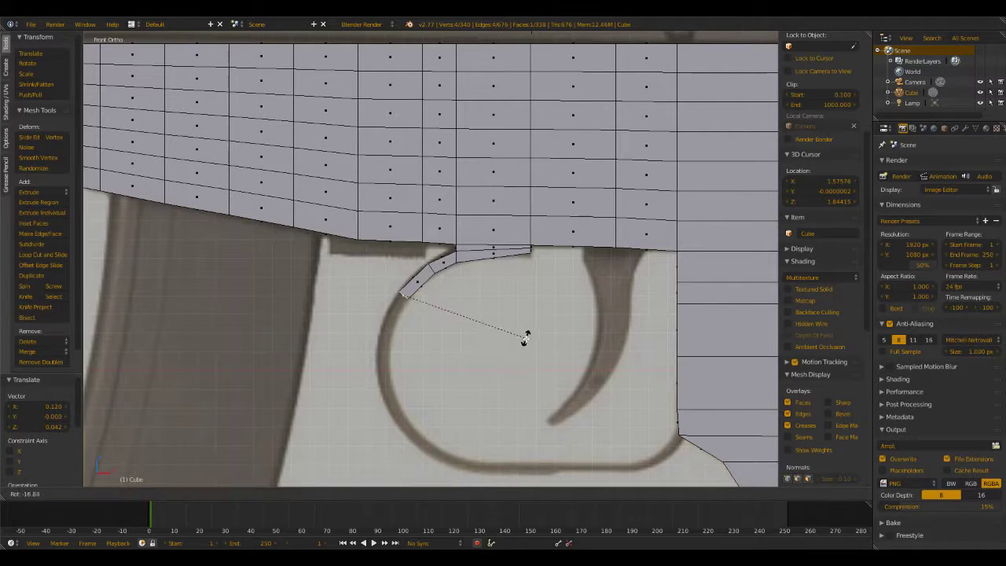
pyautogui.click(529, 325)
# Extrude a third trigger guard segment, rotate its end face about 27 degrees and align it with the reference curve
pyautogui.press('e')
pyautogui.click(368, 352)
pyautogui.press('g')
pyautogui.click(430, 371)
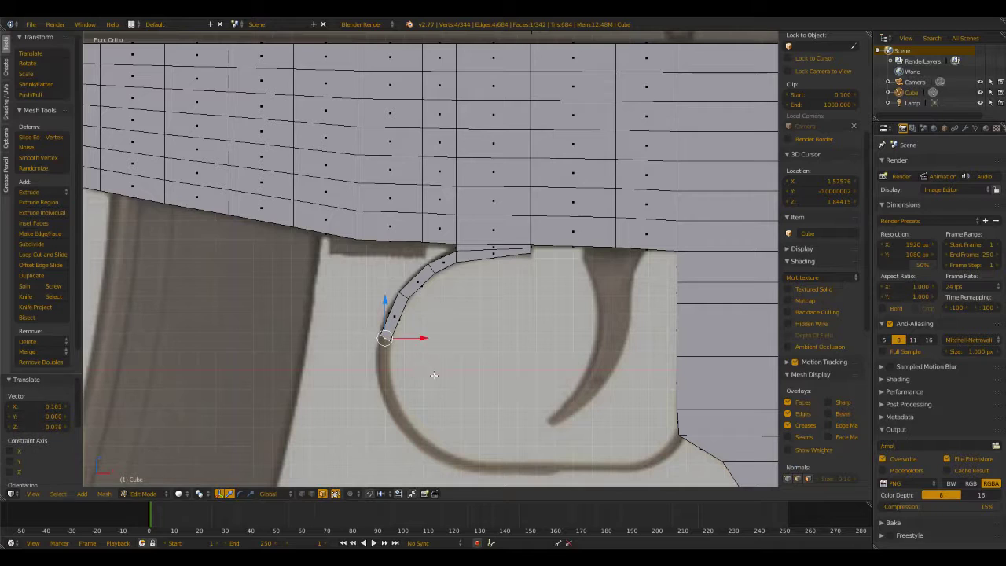
pyautogui.press('r')
pyautogui.click(472, 330)
pyautogui.press('g')
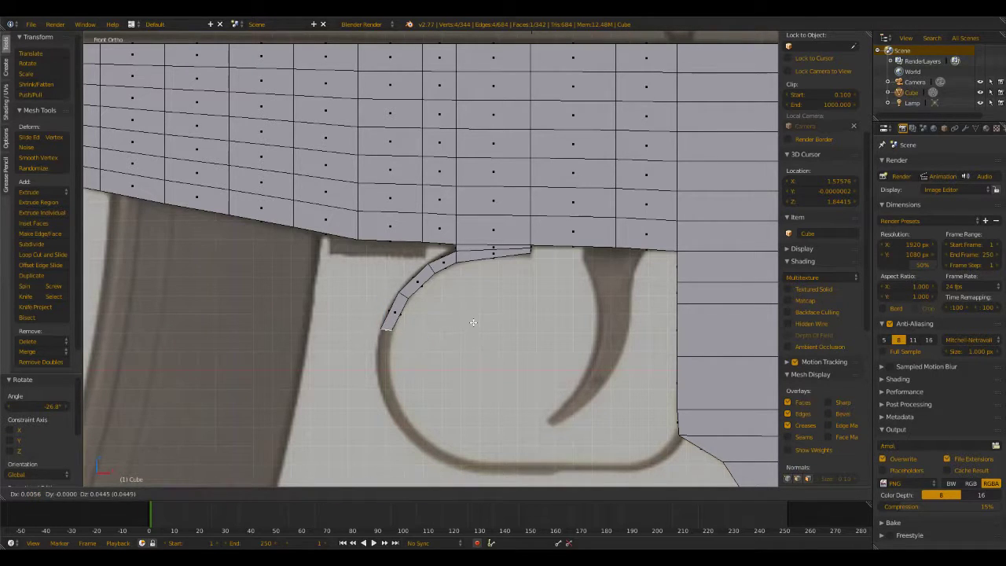
pyautogui.click(470, 330)
# Extrude a fourth trigger guard segment downward, rotate its end face about 26 degrees and raise it about 0.09 units onto the reference
pyautogui.keyDown('shift'); pyautogui.moveTo(461, 375); pyautogui.dragTo(454, 267, button='middle'); pyautogui.keyUp('shift')
pyautogui.scroll(-4, 455, 270)
pyautogui.scroll(4, 460, 275)
pyautogui.scroll(-3, 461, 281)
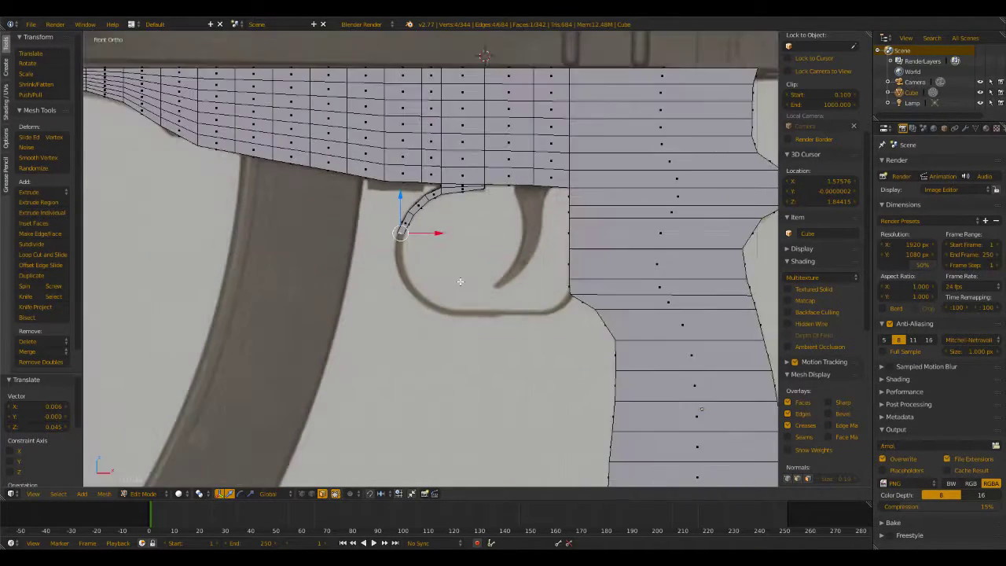
pyautogui.scroll(4, 460, 281)
pyautogui.press('e')
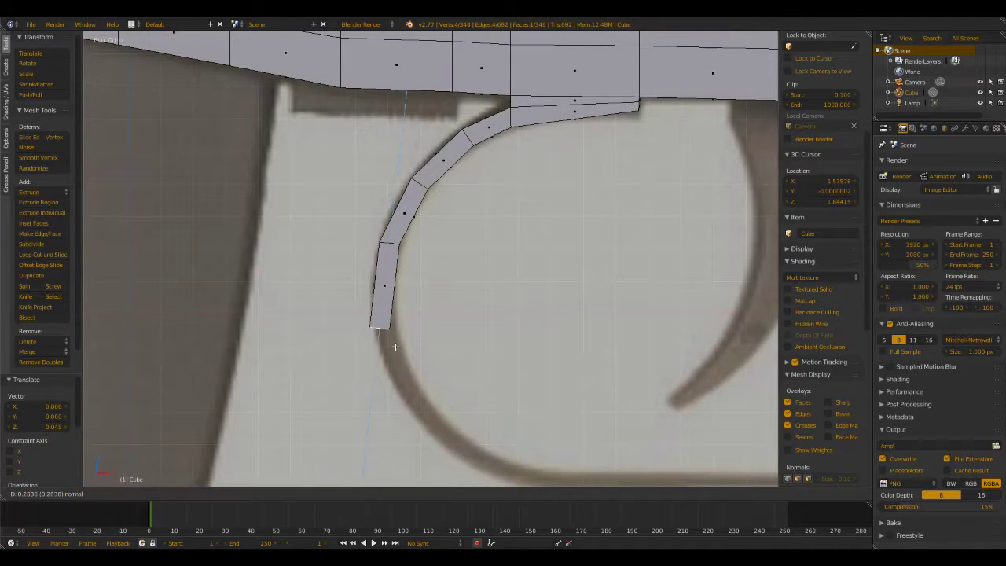
pyautogui.click(397, 353)
pyautogui.press('r')
pyautogui.click(408, 357)
pyautogui.press('g')
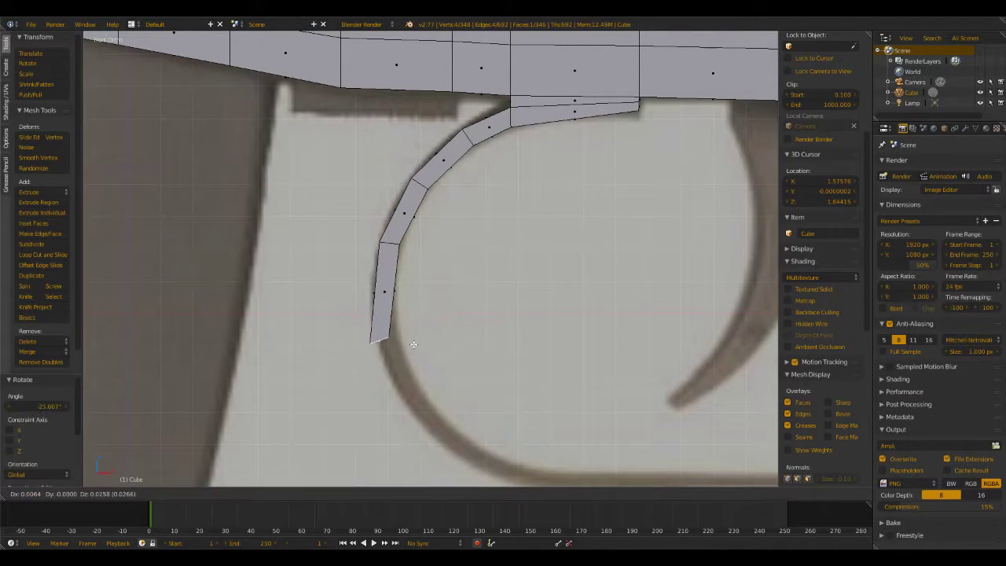
pyautogui.click(418, 326)
# Extrude a fifth trigger guard segment from the end face, rotate its end about 19 degrees and move it onto the reference curve
pyautogui.scroll(-4, 536, 327)
pyautogui.scroll(-7, 536, 327)
pyautogui.scroll(4, 348, 236)
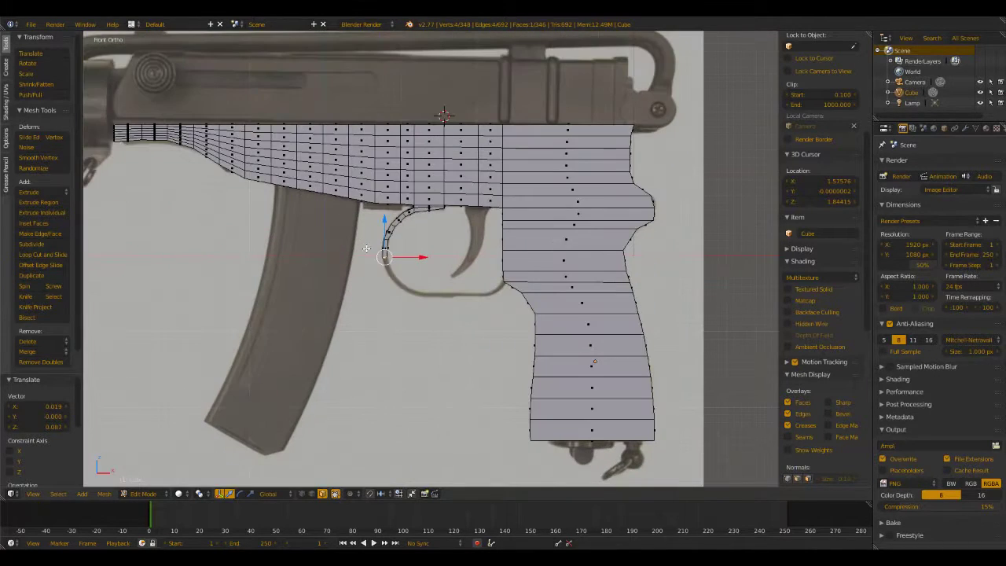
pyautogui.keyDown('shift'); pyautogui.moveTo(364, 251); pyautogui.dragTo(584, 405, button='middle'); pyautogui.keyUp('shift')
pyautogui.scroll(8, 347, 225)
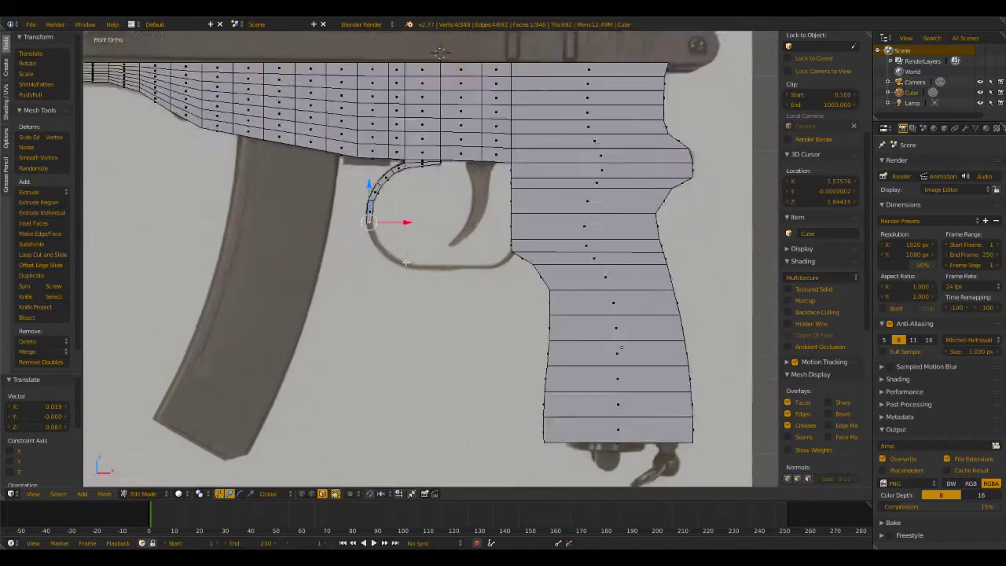
pyautogui.keyDown('shift'); pyautogui.moveTo(347, 224); pyautogui.dragTo(485, 294, button='middle'); pyautogui.keyUp('shift')
pyautogui.scroll(1, 355, 238)
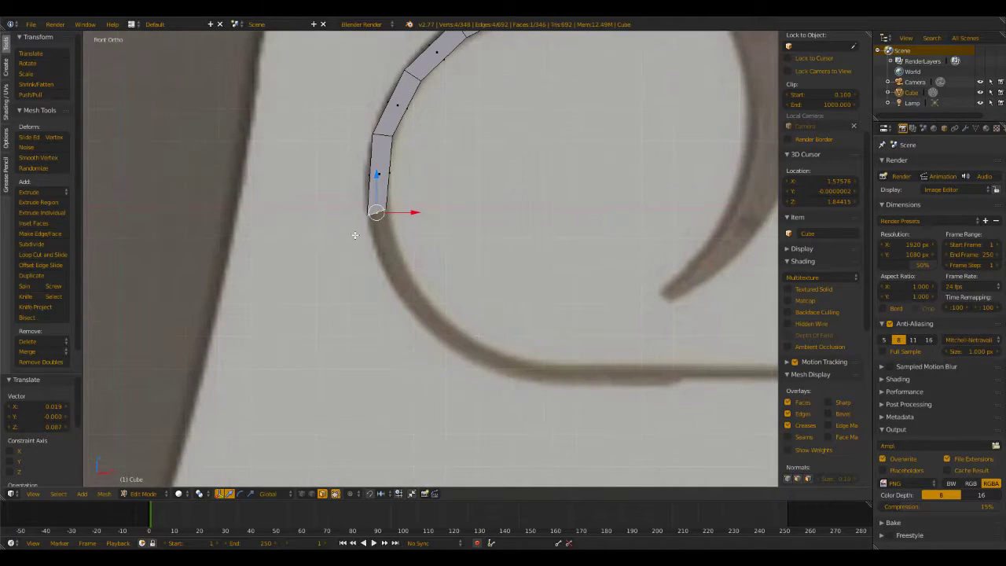
pyautogui.scroll(-3, 417, 268)
pyautogui.press('e')
pyautogui.click(441, 295)
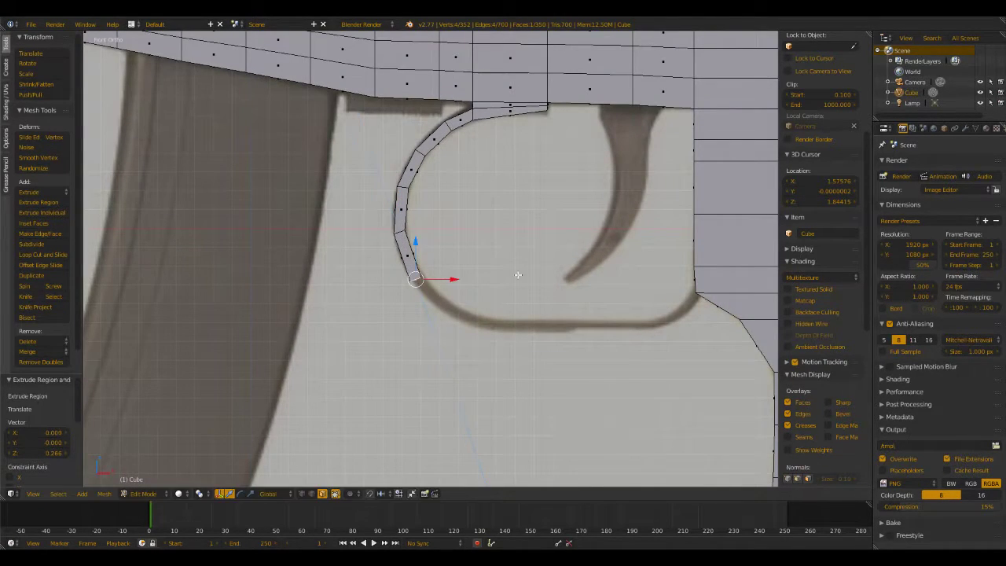
pyautogui.press('r')
pyautogui.click(516, 226)
pyautogui.press('g')
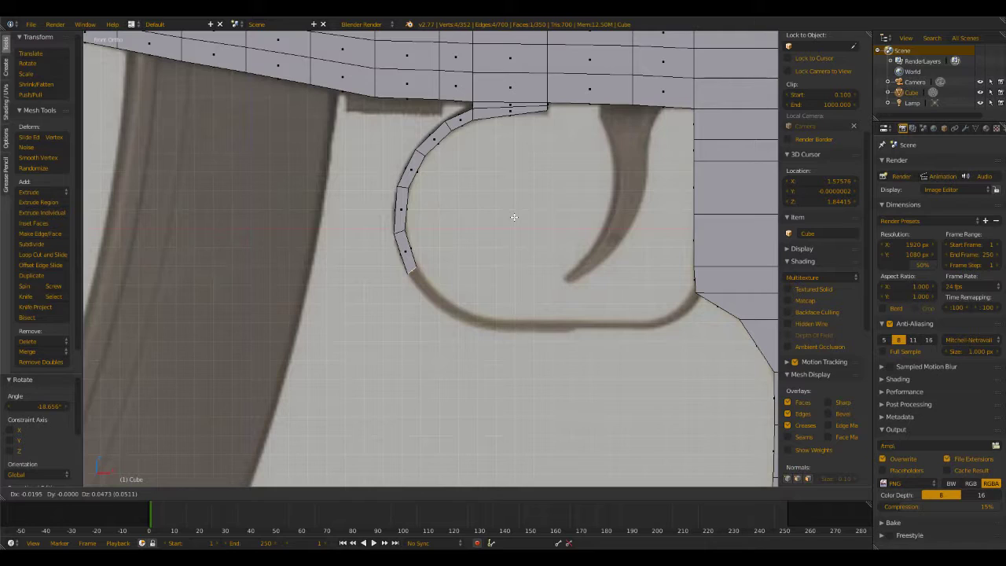
pyautogui.click(514, 217)
# Extrude a sixth trigger guard segment, rotate its end face about 21 degrees and align it with the reference curve
pyautogui.scroll(1, 478, 312)
pyautogui.scroll(-2, 483, 321)
pyautogui.keyDown('shift'); pyautogui.moveTo(520, 307); pyautogui.dragTo(495, 316, button='middle'); pyautogui.keyUp('shift')
pyautogui.press('e')
pyautogui.click(478, 315)
pyautogui.press('g')
pyautogui.click(480, 311)
pyautogui.press('r')
pyautogui.click(521, 243)
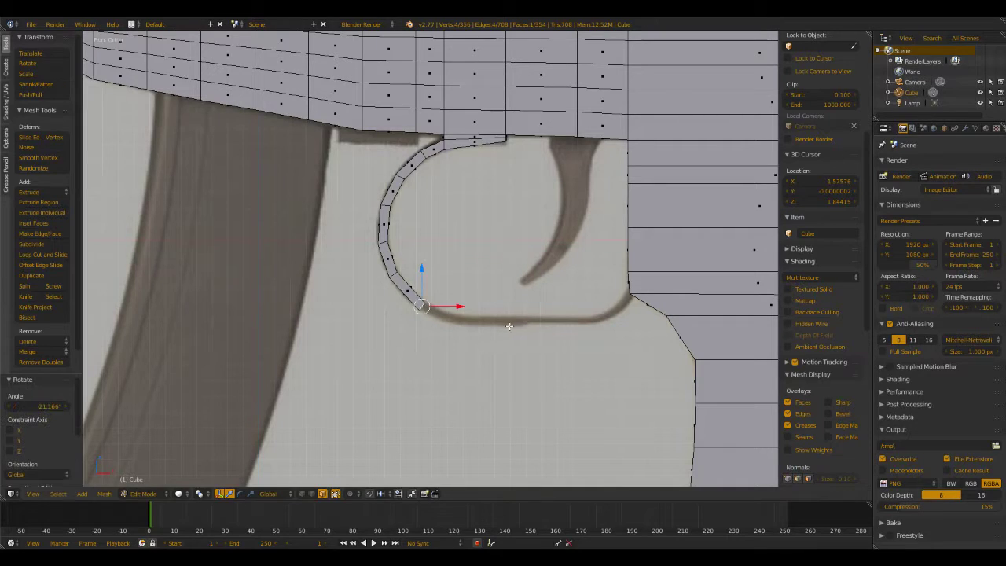
pyautogui.press('g')
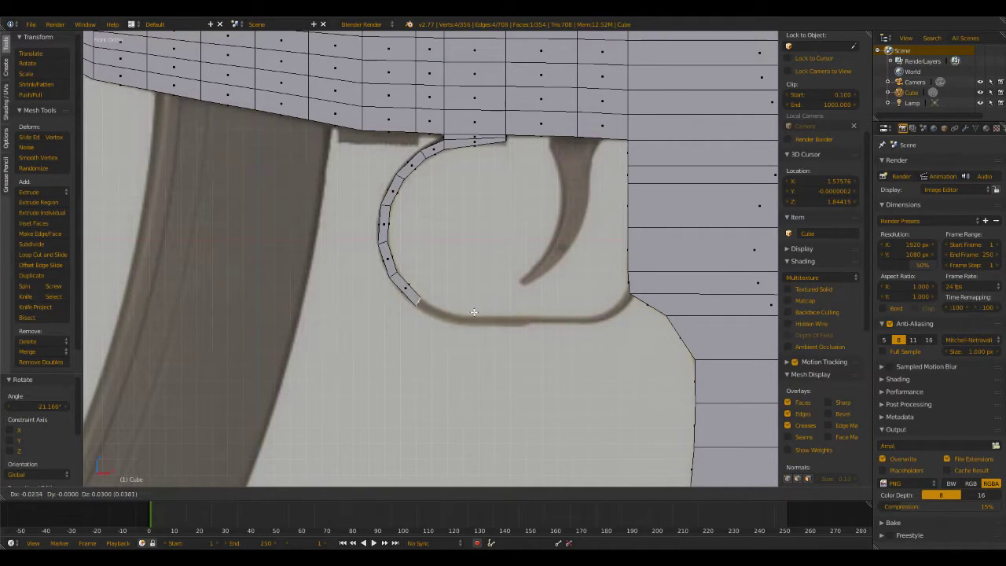
pyautogui.click(474, 313)
# Extrude a seventh trigger guard segment, rotate its end face about 31 degrees to vertical and shift it back about 0.08 units onto the reference
pyautogui.press('e')
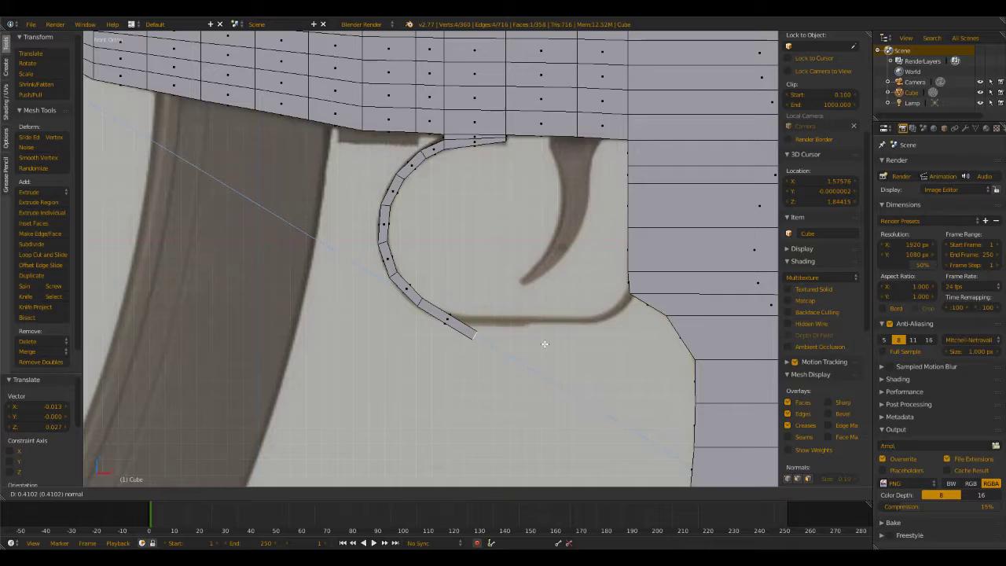
pyautogui.click(540, 330)
pyautogui.press('e')
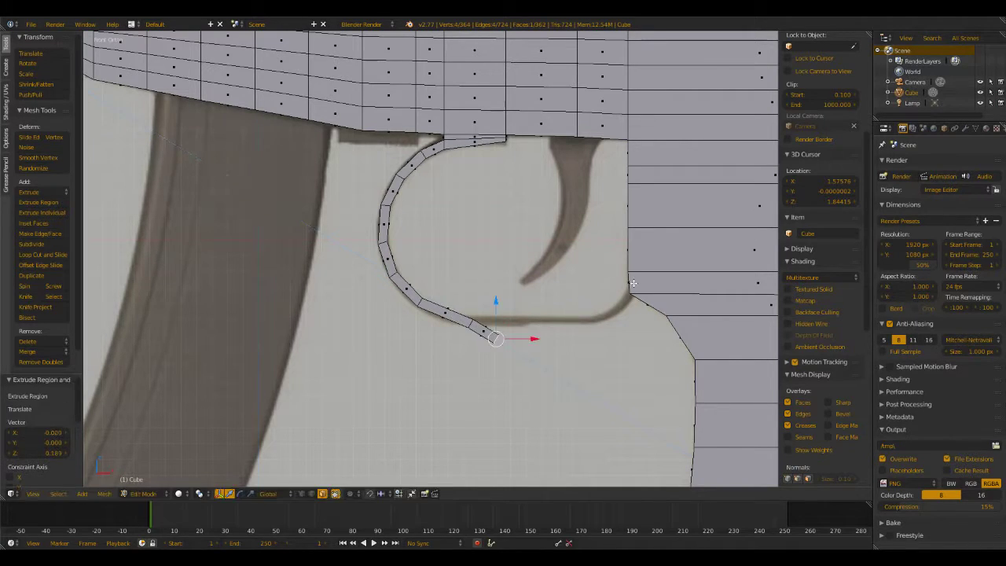
pyautogui.hotkey('ctrl', 'z')
pyautogui.press('r')
pyautogui.click(481, 218)
pyautogui.press('g')
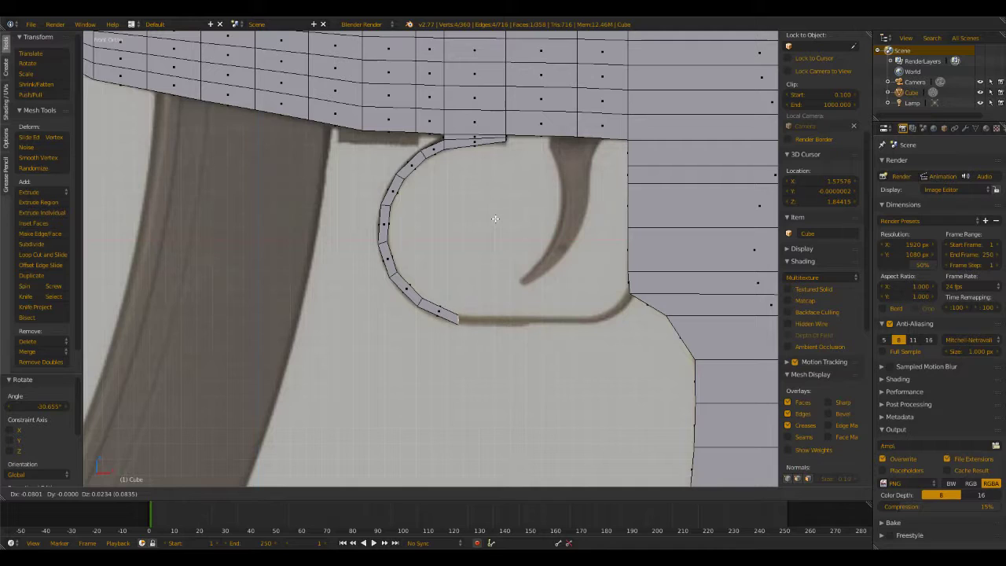
pyautogui.click(495, 218)
# Extrude a straight segment about 0.43 units along the guard's lower edge and switch to wireframe display
pyautogui.press('e')
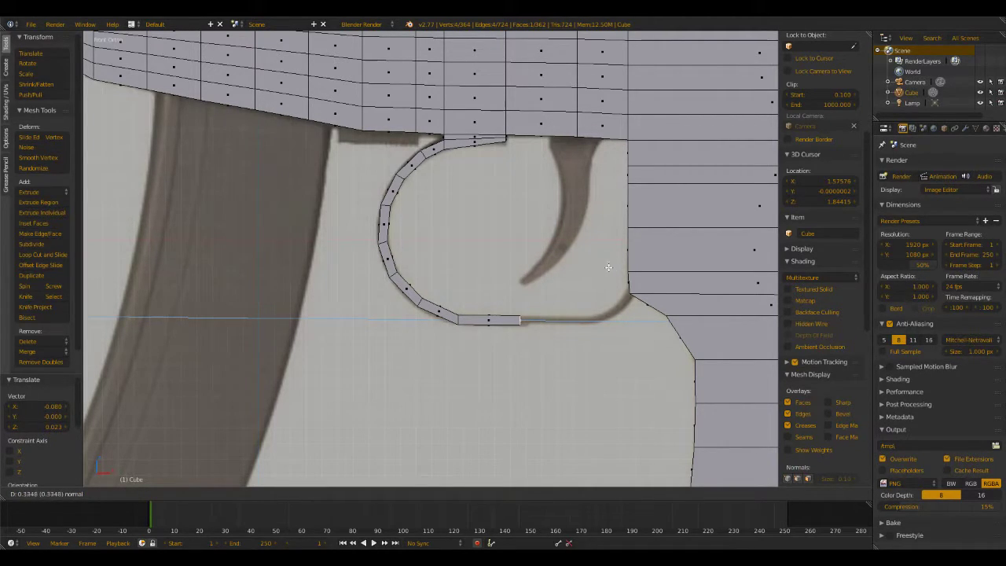
pyautogui.click(613, 270)
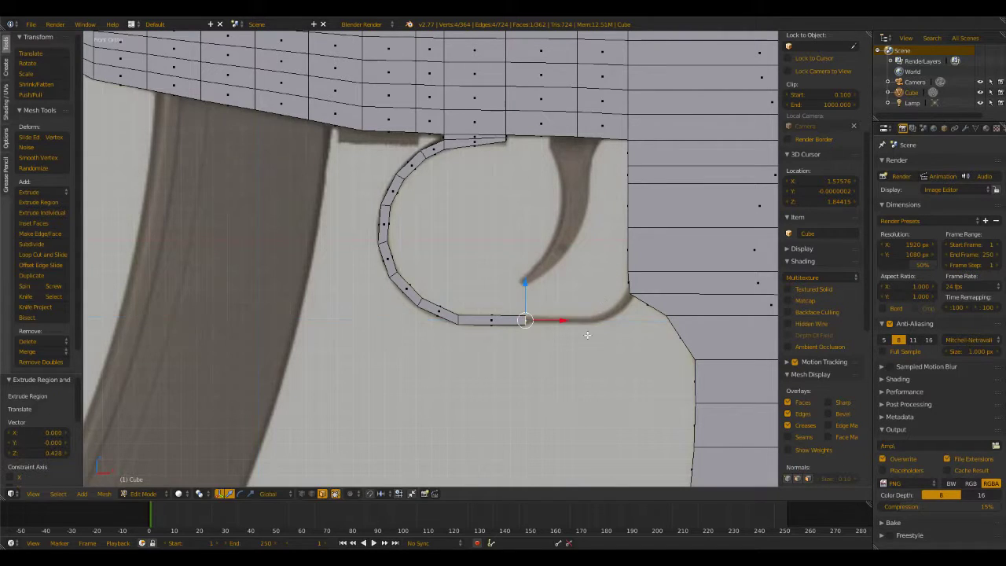
pyautogui.press('z')
pyautogui.press('x')
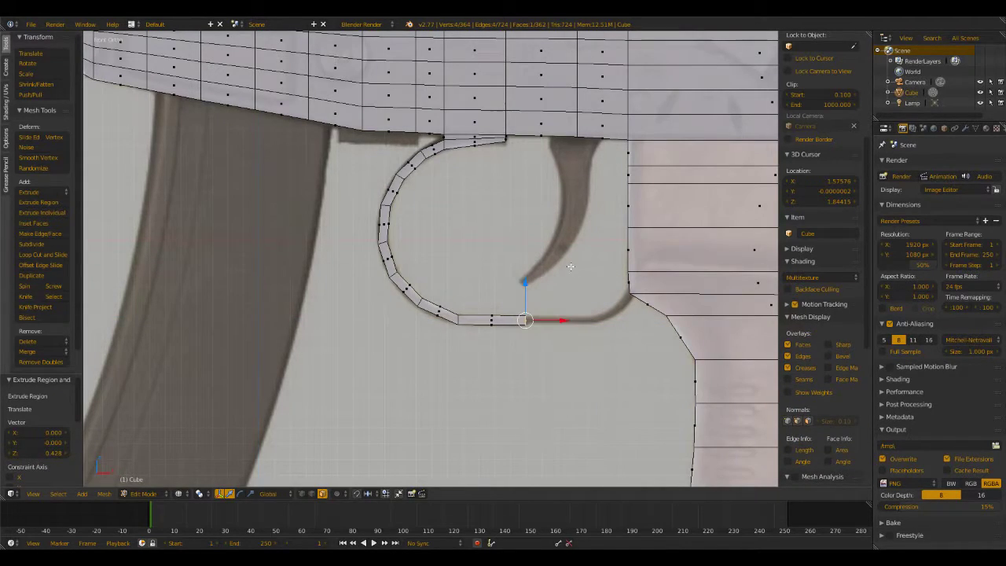
pyautogui.keyDown('shift'); pyautogui.moveTo(581, 291); pyautogui.dragTo(487, 236, button='middle'); pyautogui.keyUp('shift')
pyautogui.scroll(4, 496, 256)
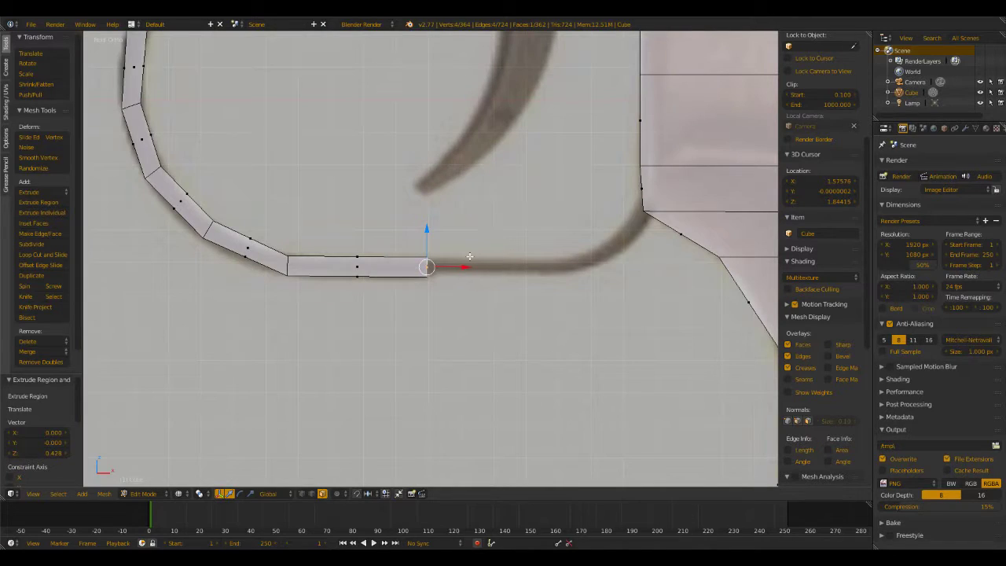
# Extrude another segment, scale its end face to about 0.49 along Z and pull it back about 0.375 units into a short taper
pyautogui.press('e')
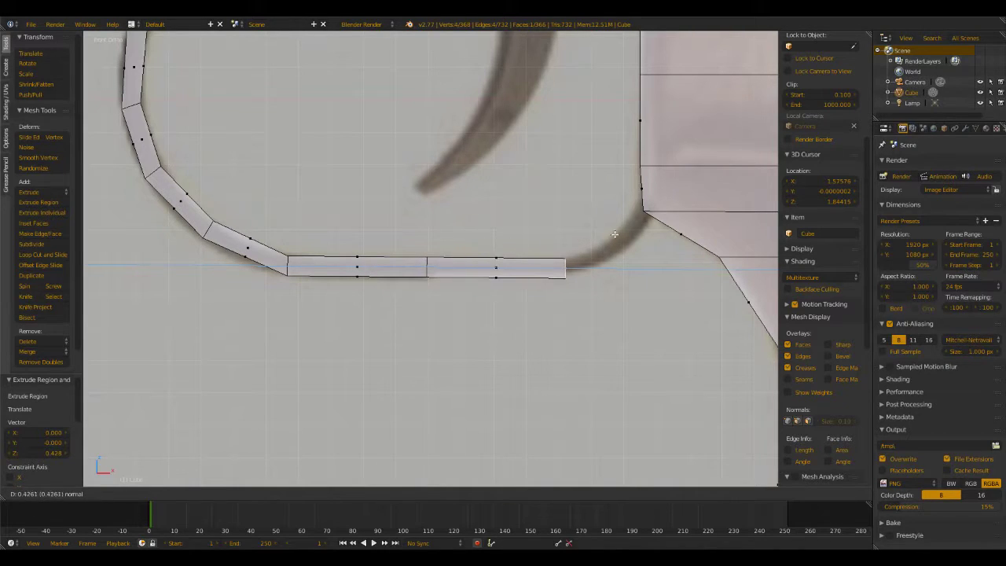
pyautogui.click(635, 238)
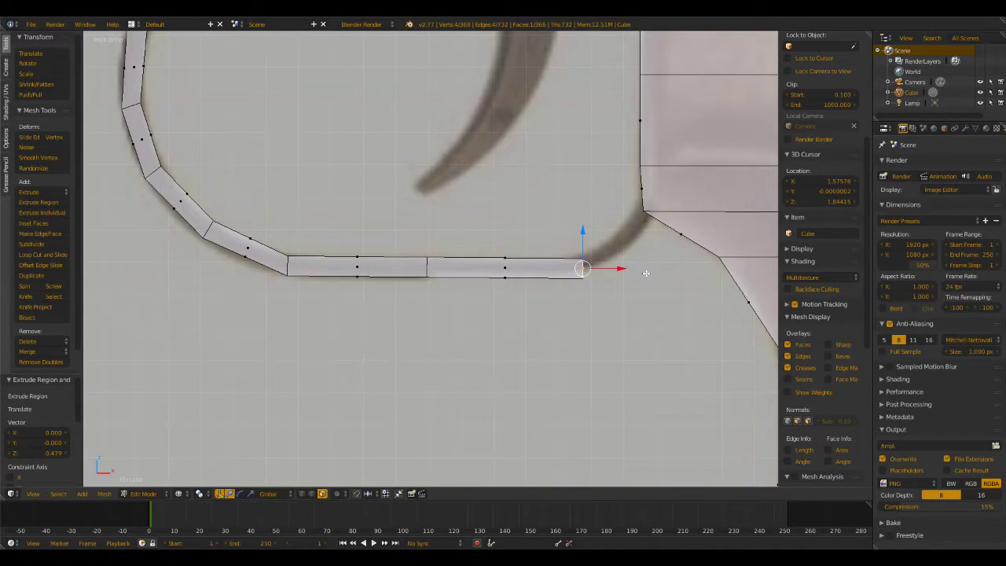
pyautogui.press('s')
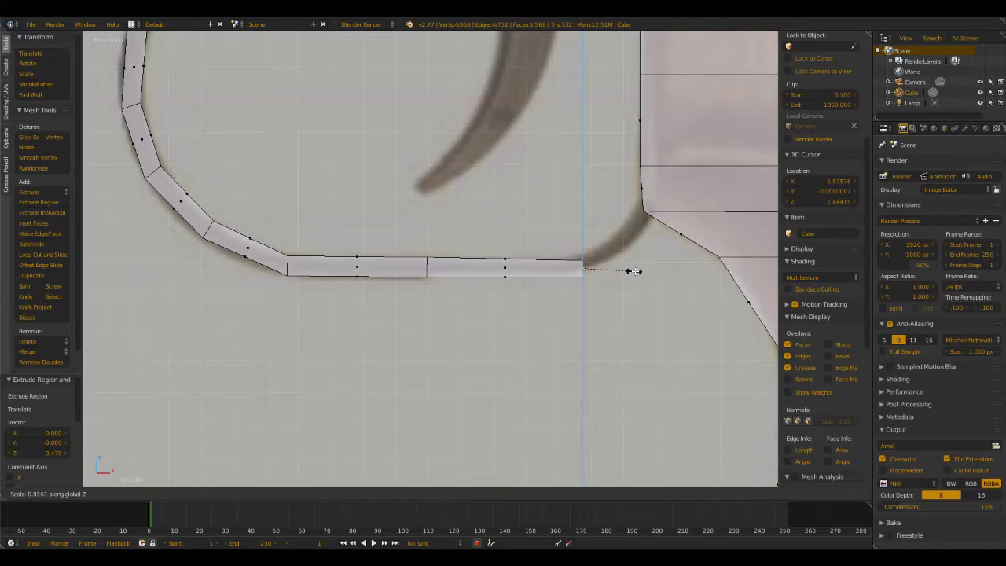
pyautogui.click(613, 267)
pyautogui.press('g')
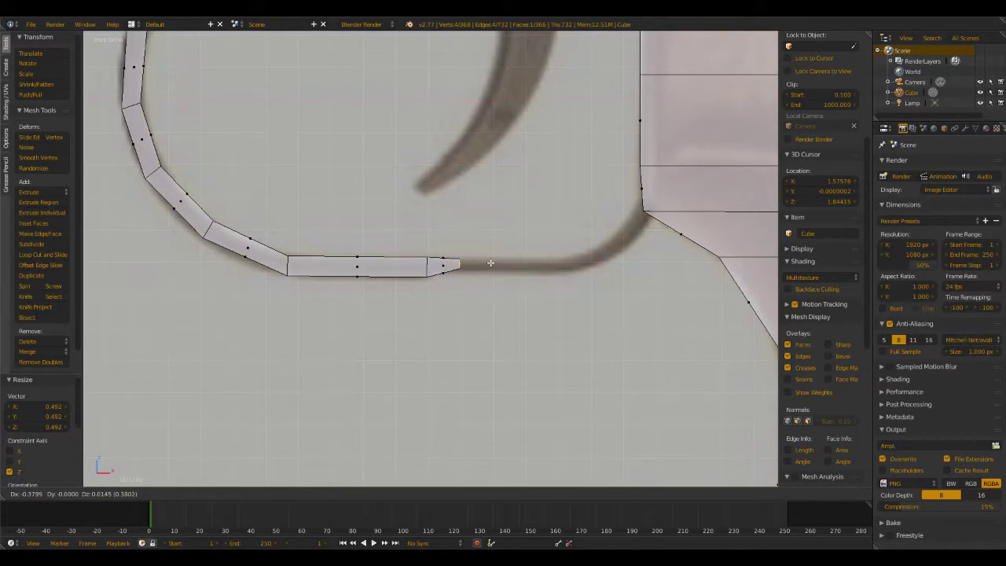
pyautogui.click(493, 264)
# Extrude a thin segment up to the rear bend, rotate its end about 24 degrees and align it with the reference
pyautogui.press('e')
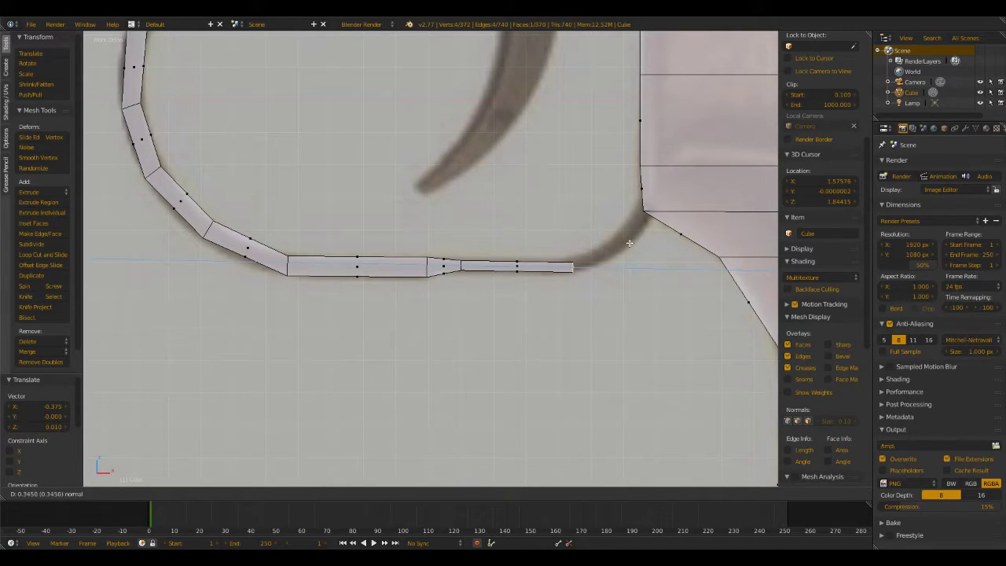
pyautogui.click(630, 243)
pyautogui.press('r')
pyautogui.click(652, 189)
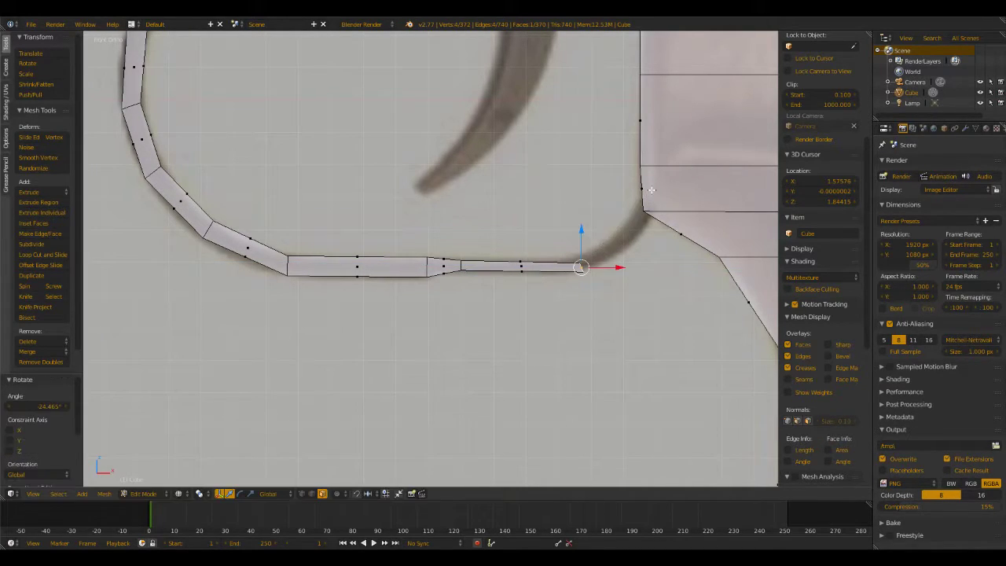
pyautogui.press('g')
pyautogui.click(645, 187)
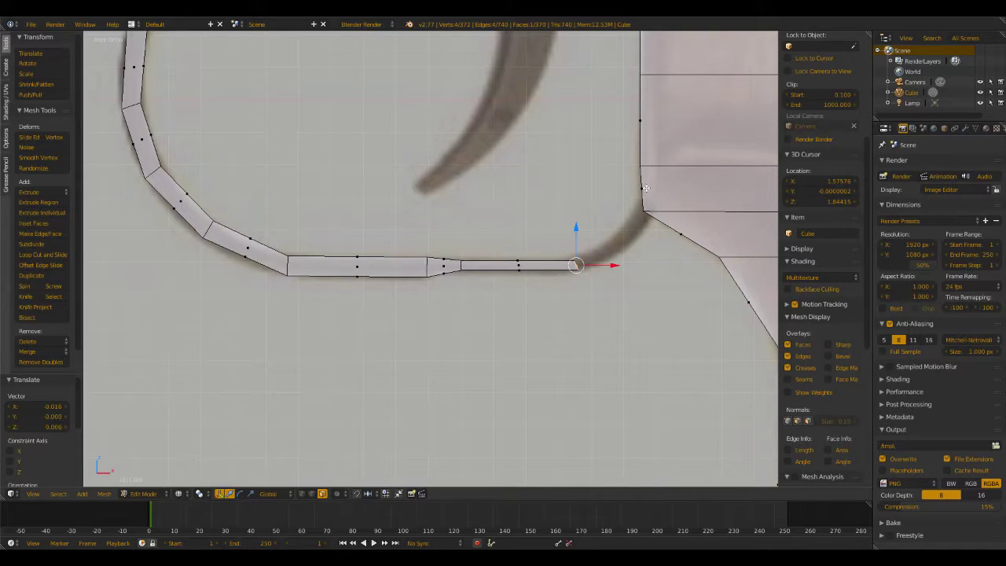
# Extrude a short segment about 0.1 units into the rear bend, rotate its end about 13 degrees and raise it slightly
pyautogui.press('e')
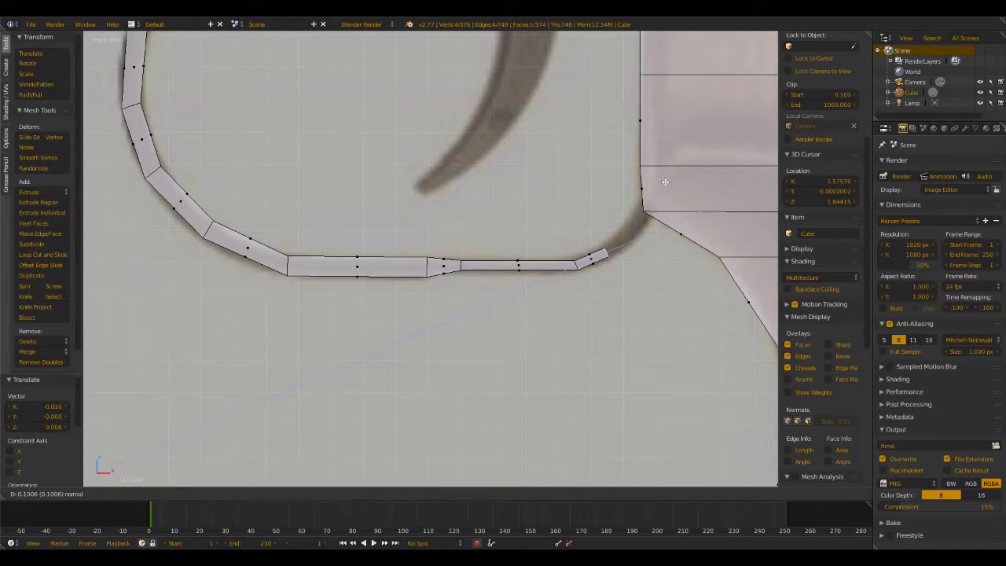
pyautogui.click(665, 182)
pyautogui.press('r')
pyautogui.click(703, 197)
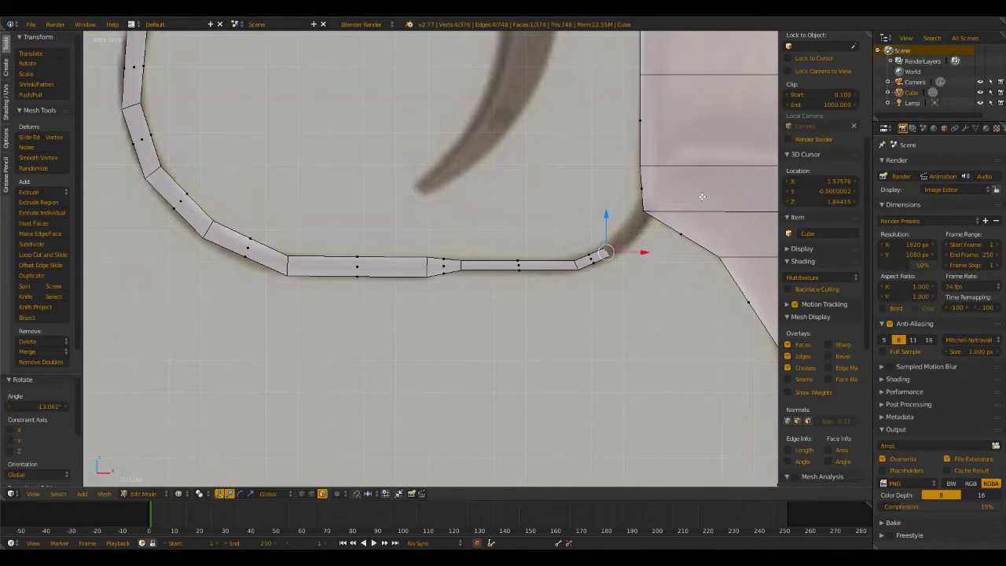
pyautogui.press('g')
pyautogui.click(705, 194)
# Extrude the last trigger guard segment about 0.23 units into the front of the grip and clear the selection
pyautogui.press('e')
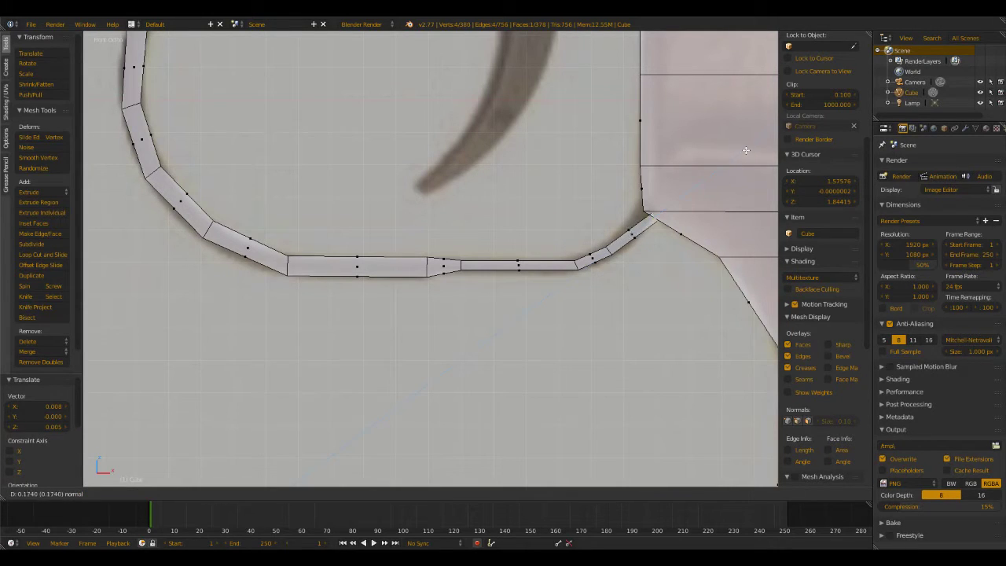
pyautogui.click(752, 132)
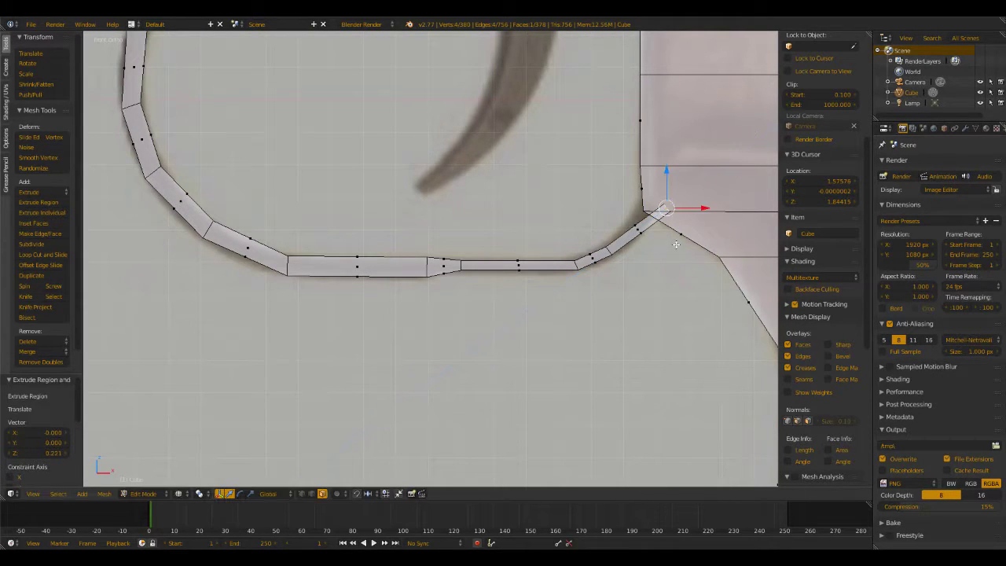
pyautogui.moveTo(627, 252)
pyautogui.mouseDown(button='middle')
pyautogui.moveTo(699, 270)
pyautogui.moveTo(597, 267)
pyautogui.moveTo(573, 284)
pyautogui.moveTo(612, 300)
pyautogui.moveTo(660, 291)
pyautogui.moveTo(728, 303)
pyautogui.moveTo(502, 292)
pyautogui.moveTo(526, 285)
pyautogui.moveTo(535, 292)
pyautogui.moveTo(514, 298)
pyautogui.moveTo(326, 288)
pyautogui.moveTo(404, 306)
pyautogui.moveTo(305, 255)
pyautogui.mouseUp(button='middle')
pyautogui.press('a')
# Select all the narrow side faces along one side of the trigger guard, from the receiver to the grip
pyautogui.scroll(3, 368, 219)
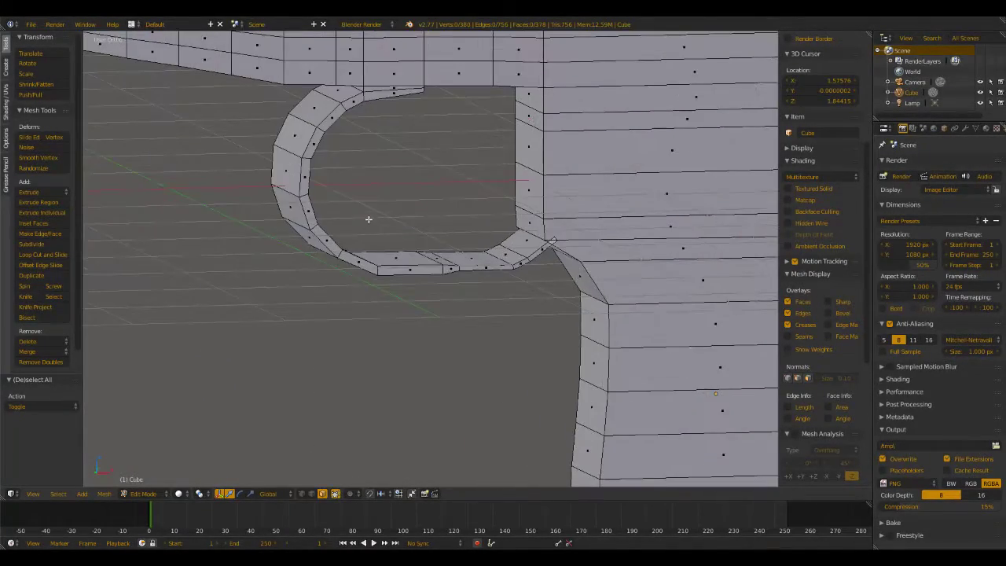
pyautogui.rightClick(390, 95)
pyautogui.keyDown('shift'); pyautogui.rightClick(352, 102); pyautogui.keyUp('shift')
pyautogui.keyDown('shift'); pyautogui.rightClick(334, 118); pyautogui.keyUp('shift')
pyautogui.keyDown('shift'); pyautogui.rightClick(313, 146); pyautogui.keyUp('shift')
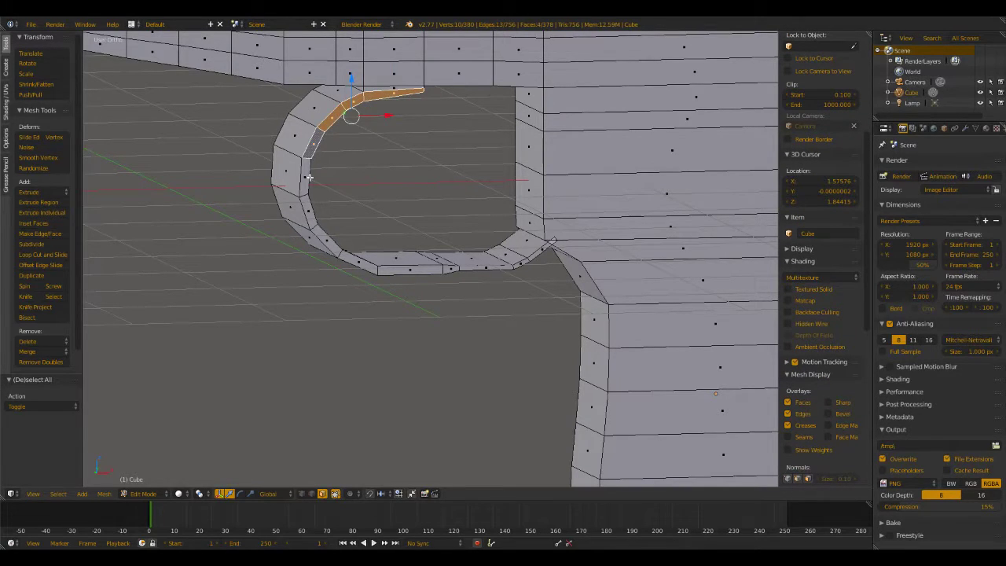
pyautogui.keyDown('shift'); pyautogui.click(314, 218); pyautogui.keyUp('shift')
pyautogui.keyDown('shift'); pyautogui.click(302, 182); pyautogui.keyUp('shift')
pyautogui.keyDown('shift'); pyautogui.click(324, 242); pyautogui.keyUp('shift')
pyautogui.keyDown('shift'); pyautogui.click(366, 267); pyautogui.keyUp('shift')
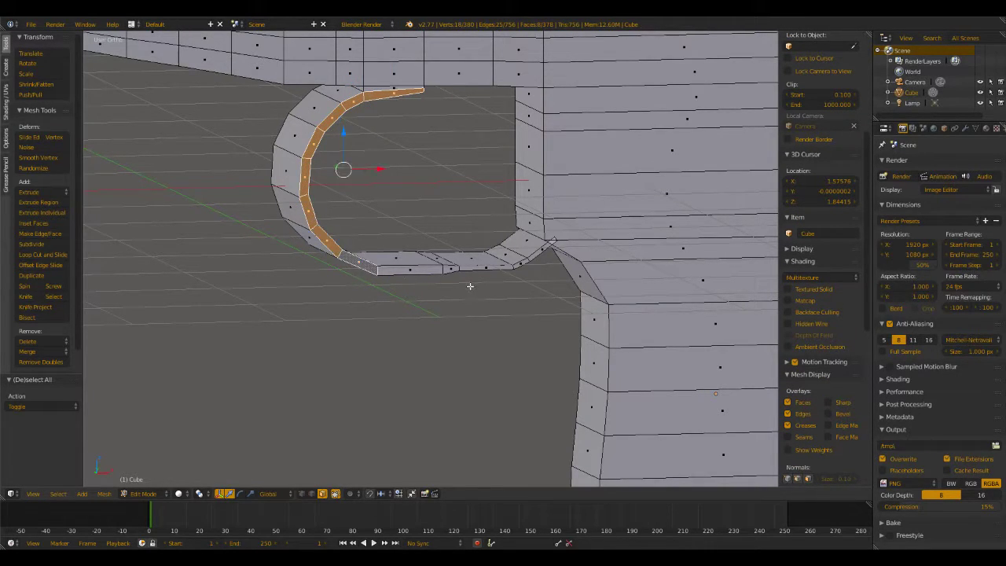
pyautogui.keyDown('shift'); pyautogui.click(369, 265); pyautogui.keyUp('shift')
pyautogui.keyDown('shift'); pyautogui.click(424, 269); pyautogui.keyUp('shift')
pyautogui.keyDown('shift'); pyautogui.click(475, 267); pyautogui.keyUp('shift')
pyautogui.keyDown('shift'); pyautogui.click(520, 262); pyautogui.keyUp('shift')
pyautogui.keyDown('shift'); pyautogui.rightClick(539, 252); pyautogui.keyUp('shift')
# Add all the side faces on the opposite side of the trigger guard to the selection
pyautogui.moveTo(401, 310); pyautogui.dragTo(601, 320, button='middle')
pyautogui.keyDown('shift'); pyautogui.rightClick(483, 109); pyautogui.keyUp('shift')
pyautogui.keyDown('shift'); pyautogui.click(510, 116); pyautogui.keyUp('shift')
pyautogui.keyDown('shift'); pyautogui.click(531, 131); pyautogui.keyUp('shift')
pyautogui.keyDown('shift'); pyautogui.click(548, 152); pyautogui.keyUp('shift')
pyautogui.keyDown('shift'); pyautogui.click(557, 174); pyautogui.keyUp('shift')
pyautogui.keyDown('shift'); pyautogui.click(559, 196); pyautogui.keyUp('shift')
pyautogui.keyDown('shift'); pyautogui.click(542, 251); pyautogui.keyUp('shift')
pyautogui.keyDown('shift'); pyautogui.click(520, 266); pyautogui.keyUp('shift')
pyautogui.keyDown('shift'); pyautogui.click(495, 275); pyautogui.keyUp('shift')
pyautogui.keyDown('shift'); pyautogui.click(452, 279); pyautogui.keyUp('shift')
pyautogui.keyDown('shift'); pyautogui.click(380, 276); pyautogui.keyUp('shift')
pyautogui.keyDown('shift'); pyautogui.click(336, 266); pyautogui.keyUp('shift')
pyautogui.moveTo(337, 266); pyautogui.dragTo(586, 278, button='middle')
pyautogui.keyDown('shift'); pyautogui.click(563, 214); pyautogui.keyUp('shift')
# Narrow the trigger guard by scaling its side faces along Y to about 0.317 and again by 0.915, and clear the selection
pyautogui.moveTo(590, 243); pyautogui.dragTo(550, 284, button='middle')
pyautogui.scroll(-3, 539, 283)
pyautogui.press('s')
pyautogui.press('y')
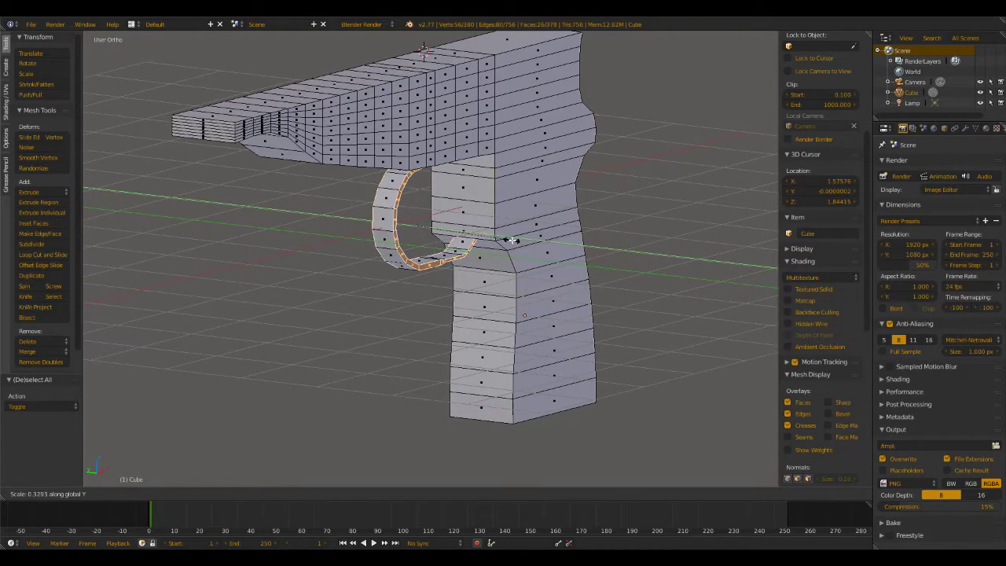
pyautogui.click(507, 239)
pyautogui.moveTo(482, 316); pyautogui.dragTo(438, 312, button='middle')
pyautogui.press('s')
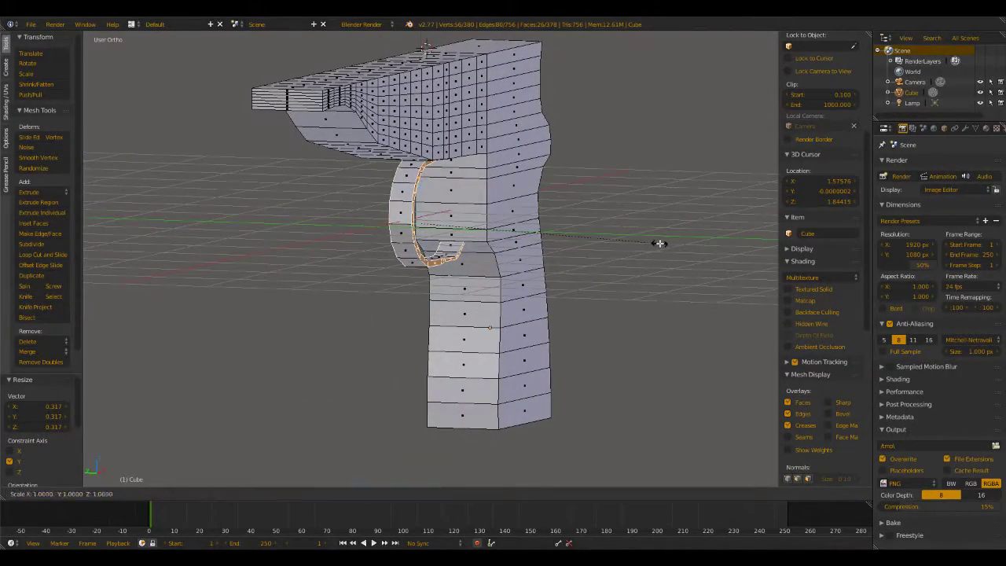
pyautogui.press('y')
pyautogui.click(651, 256)
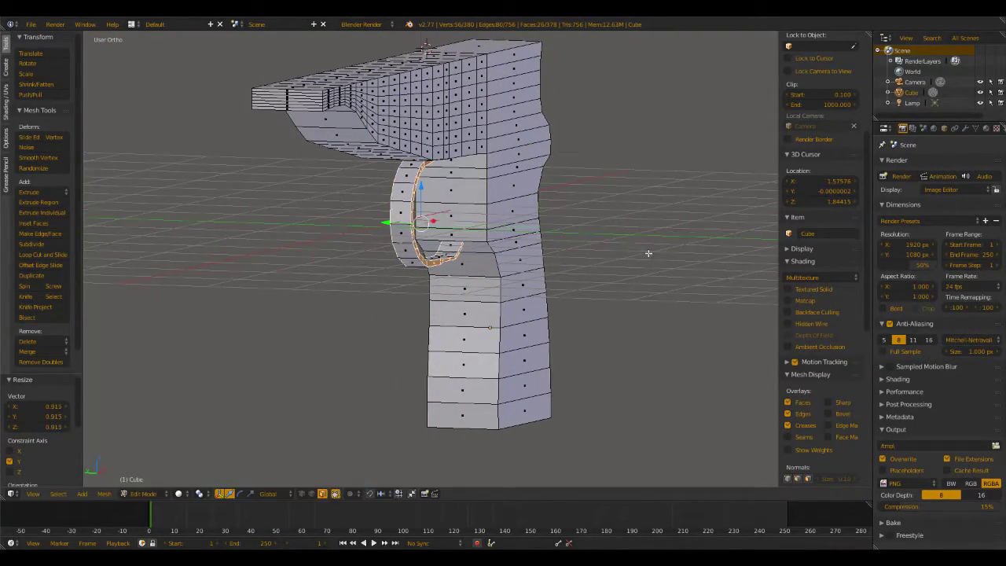
pyautogui.press('a')
# Examine the narrowed trigger guard from an angle and compare the whole model with the reference in front wireframe view
pyautogui.moveTo(661, 279); pyautogui.dragTo(359, 265, button='middle')
pyautogui.scroll(-3, 505, 282)
pyautogui.scroll(5, 420, 242)
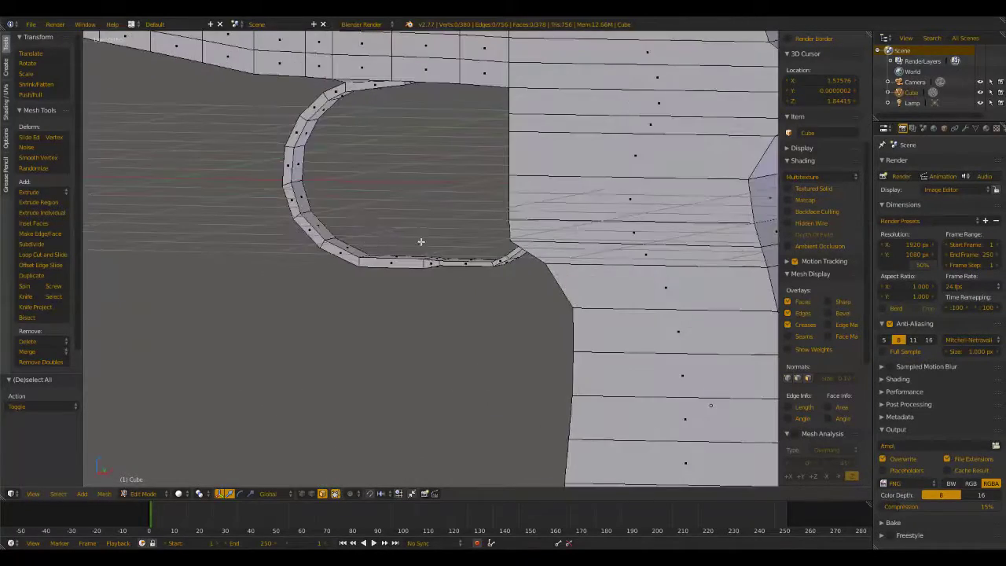
pyautogui.moveTo(420, 242); pyautogui.dragTo(432, 243, button='middle')
pyautogui.press('KP_1')
pyautogui.scroll(-5, 432, 243)
pyautogui.keyDown('shift'); pyautogui.moveTo(397, 212); pyautogui.dragTo(459, 317, button='middle'); pyautogui.keyUp('shift')
pyautogui.scroll(3, 539, 343)
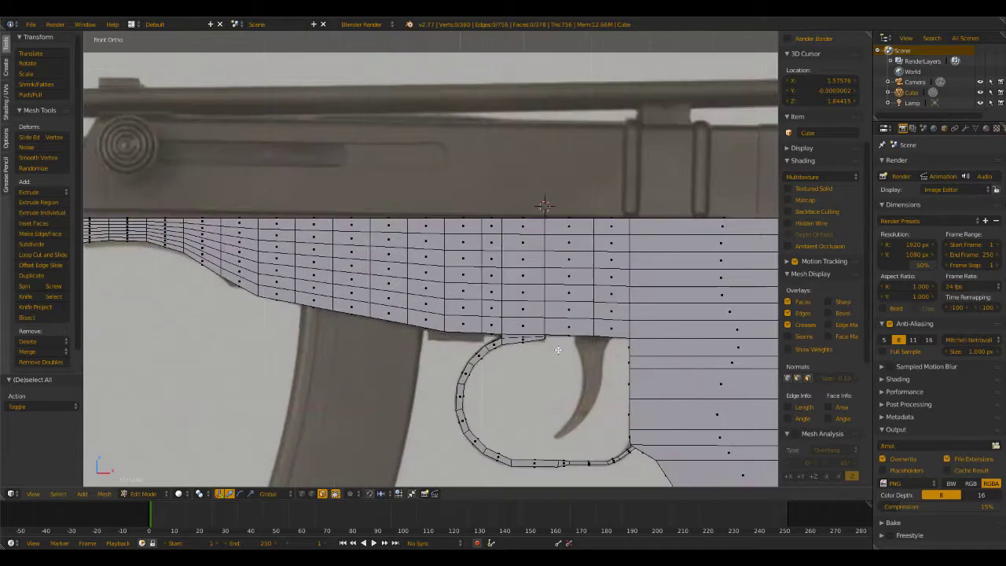
pyautogui.keyDown('shift'); pyautogui.moveTo(542, 346); pyautogui.dragTo(374, 165, button='middle'); pyautogui.keyUp('shift')
pyautogui.scroll(-4, 490, 297)
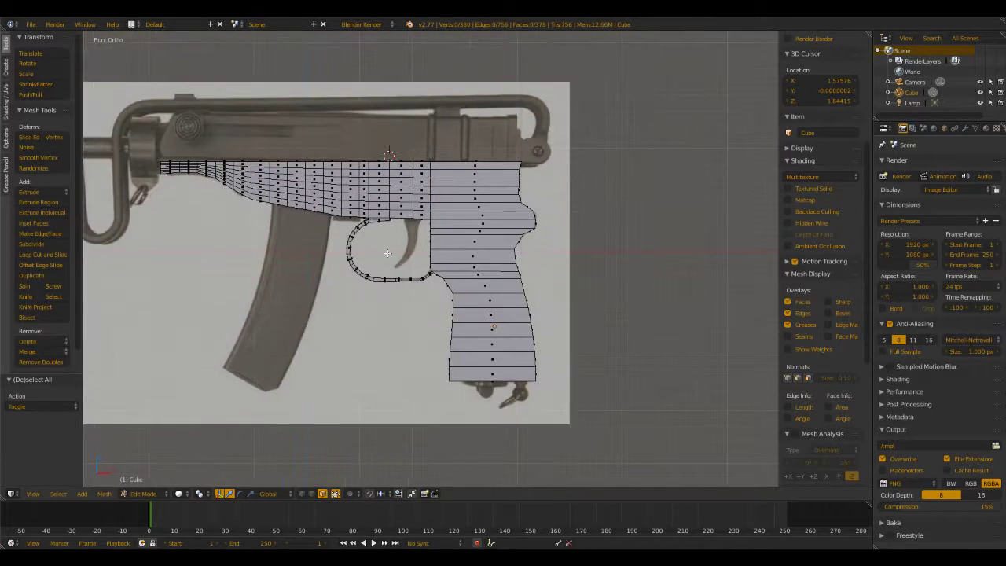
pyautogui.scroll(3, 473, 275)
pyautogui.scroll(-4, 394, 273)
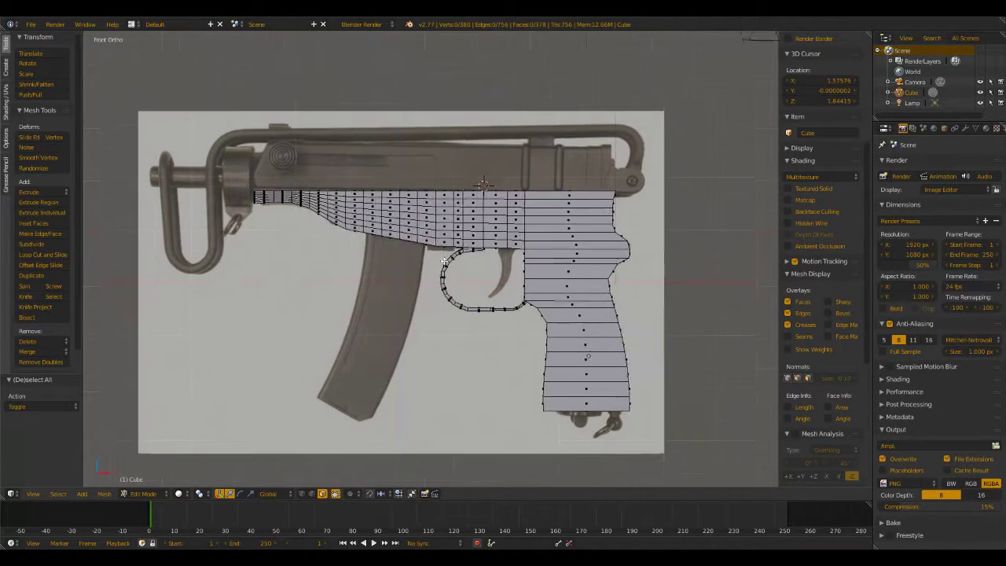
pyautogui.moveTo(385, 252); pyautogui.dragTo(437, 263, button='middle')
pyautogui.press('z')
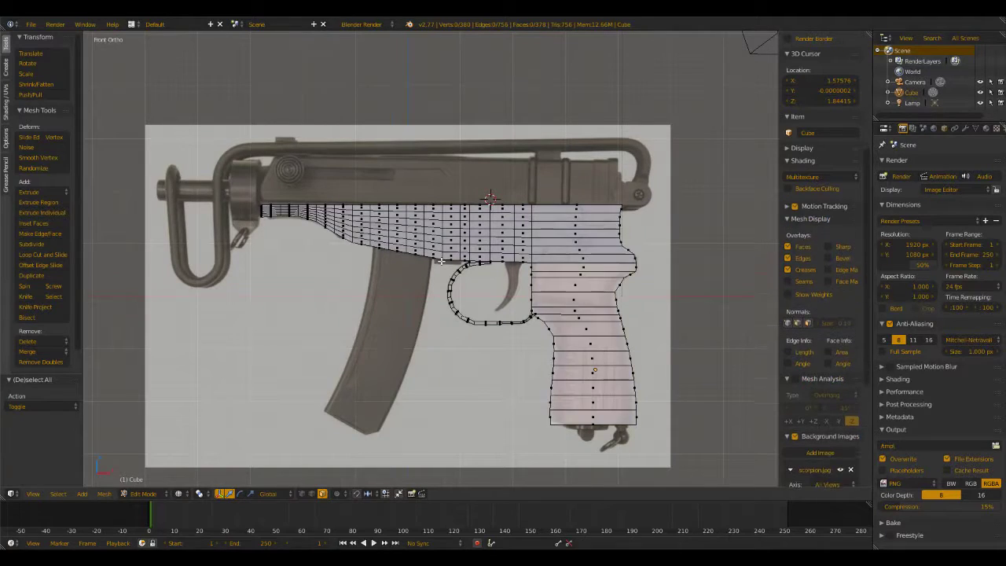
pyautogui.moveTo(478, 300)
pyautogui.keyDown('shift'); pyautogui.mouseDown(button='middle')
pyautogui.moveTo(421, 288)
pyautogui.moveTo(440, 273)
pyautogui.moveTo(432, 266)
pyautogui.mouseUp(button='middle'); pyautogui.keyUp('shift')
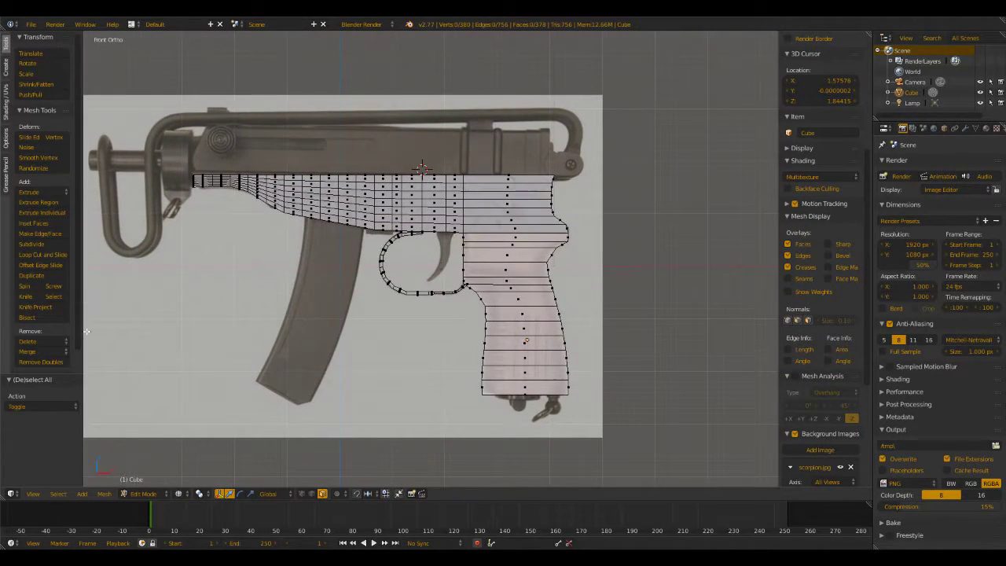